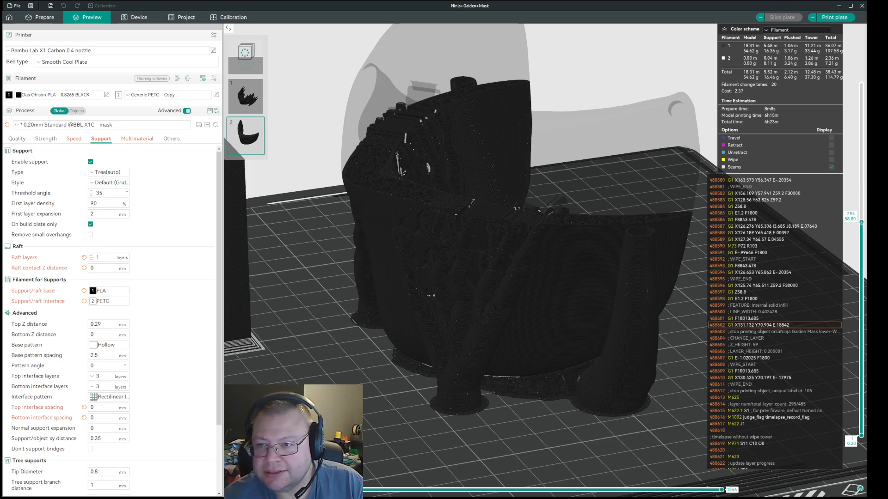
Advance the sliced preview of the lower mask through its upper layers to the final layer, 485
scroll(862, 247, "up", 16)
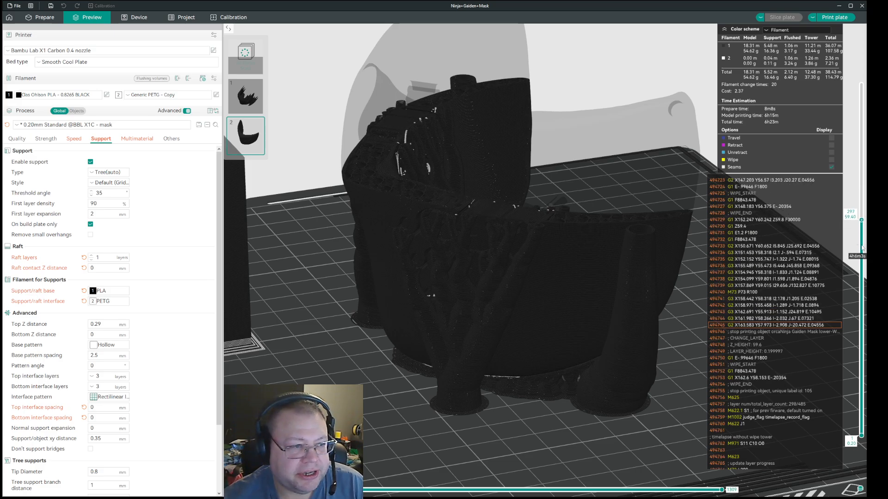
scroll(863, 247, "up", 20)
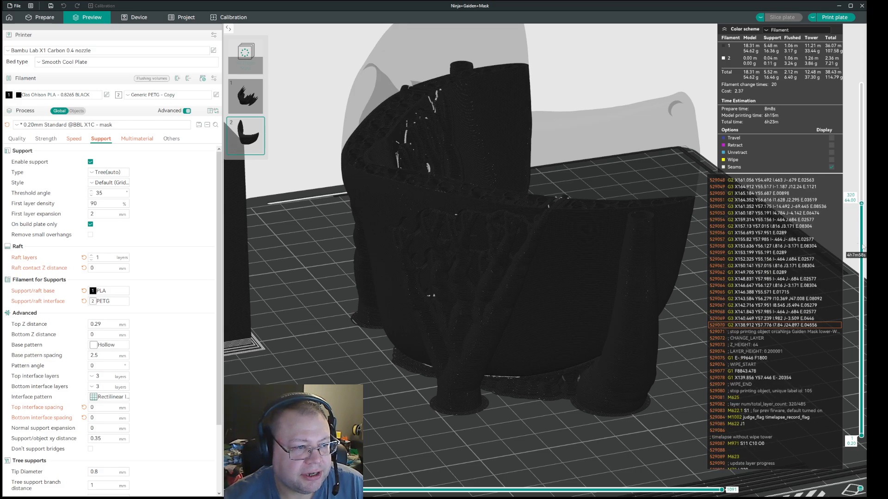
scroll(863, 247, "up", 18)
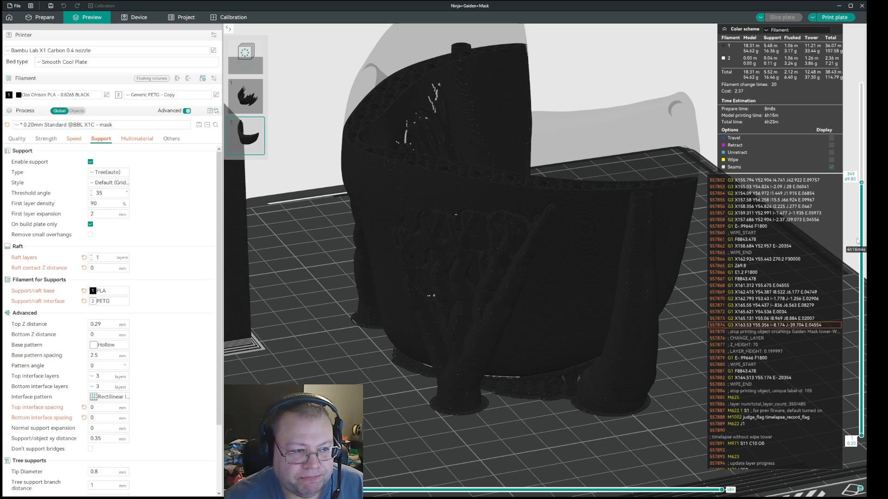
scroll(339, 333, "down", 5)
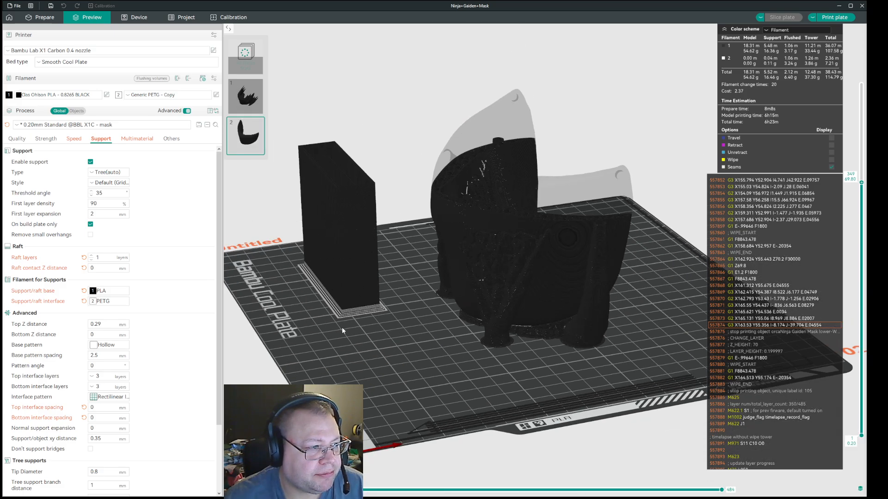
left_click_drag(378, 325, 450, 358)
left_click_drag(861, 183, 861, 85)
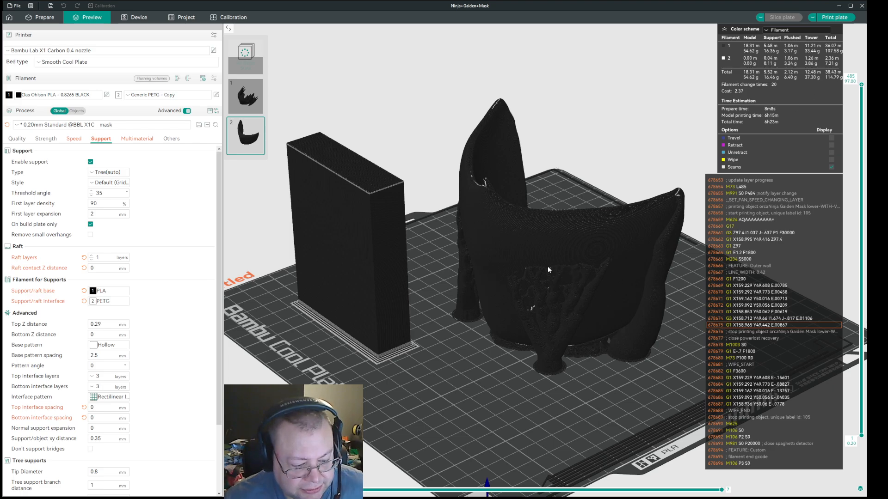
Examine up close where the tree supports meet the front surface of the lower mask
key("ctrl")
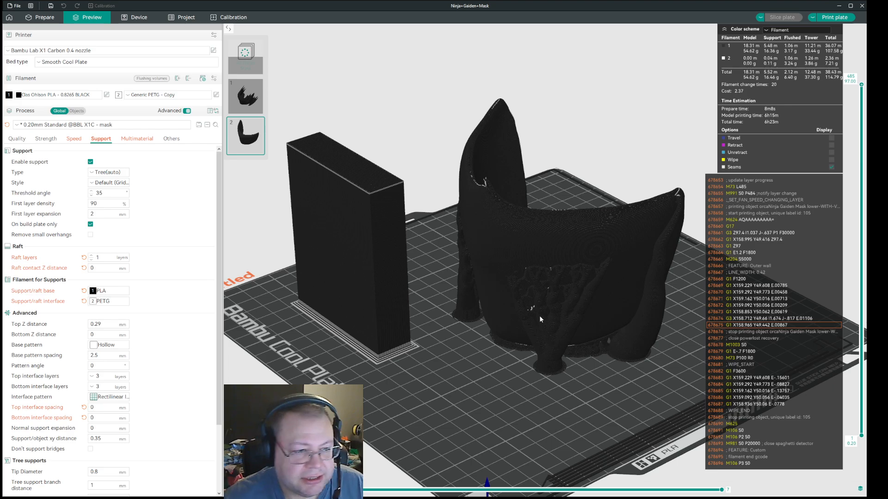
scroll(560, 318, "up", 5)
scroll(559, 319, "up", 2)
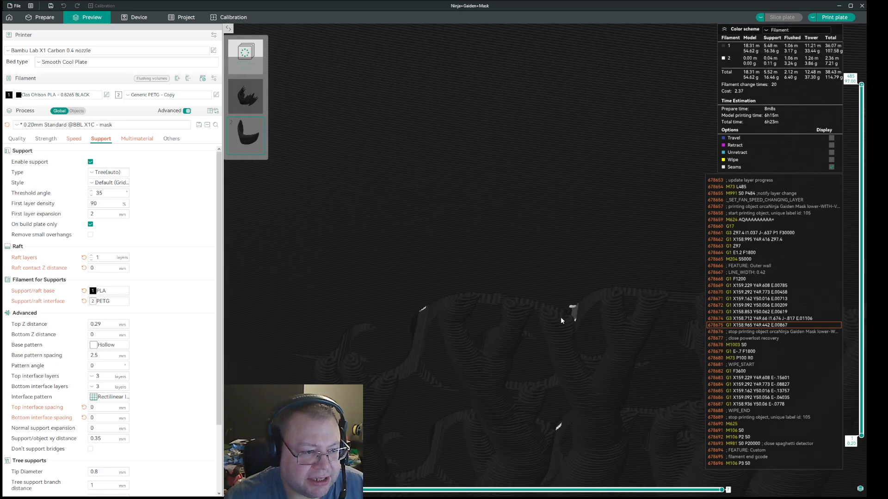
scroll(529, 326, "up", 2)
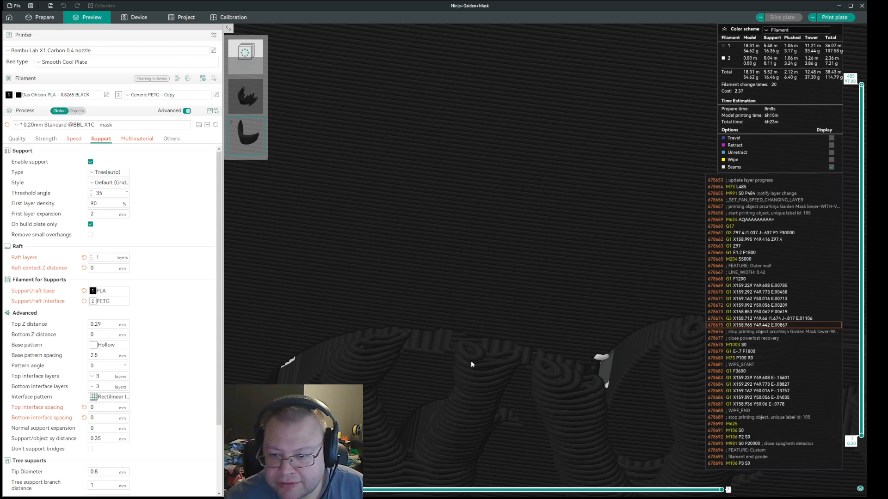
scroll(470, 362, "down", 3)
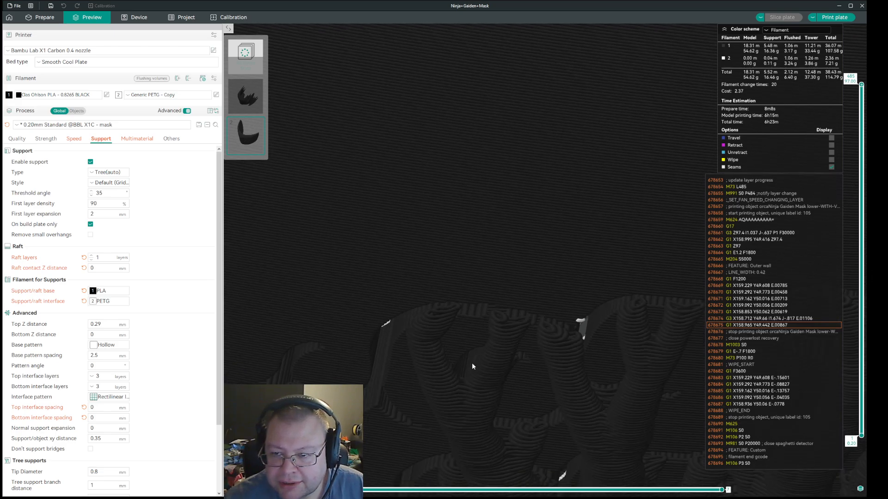
scroll(472, 363, "down", 8)
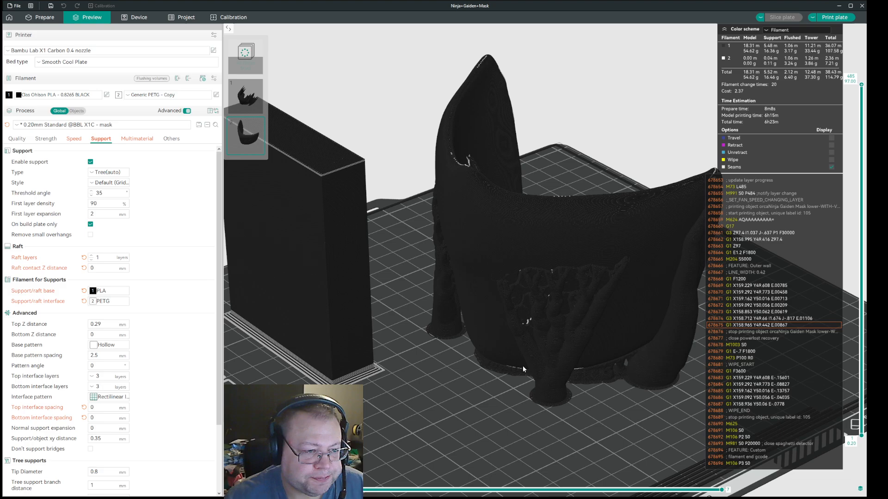
Examine the mask's tree supports and their contact tips again from a different viewing angle
left_click_drag(630, 394, 643, 400)
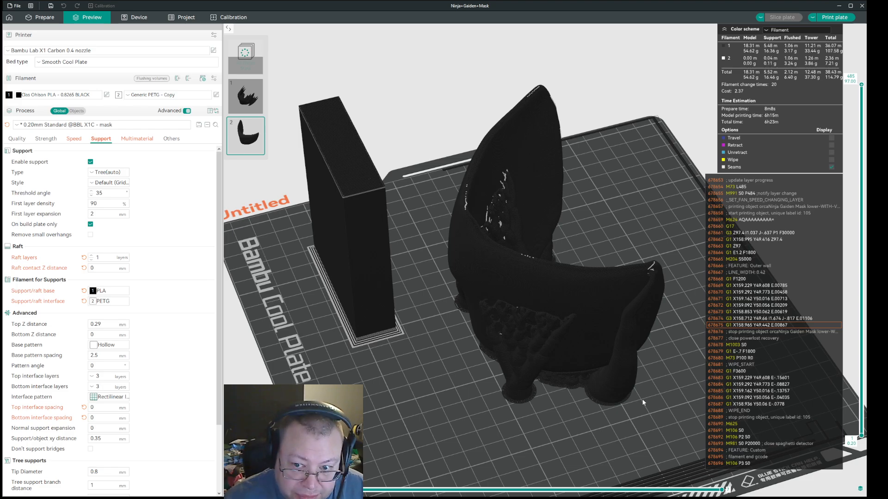
left_click_drag(642, 403, 646, 395)
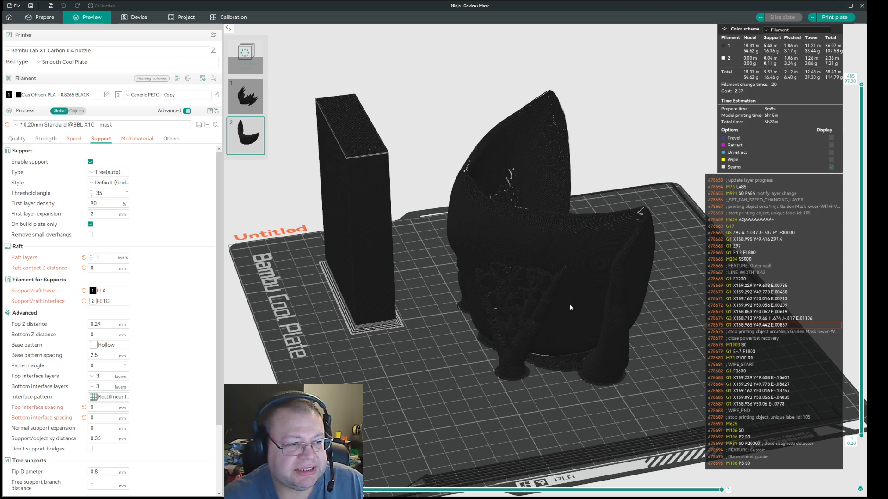
scroll(513, 271, "up", 10)
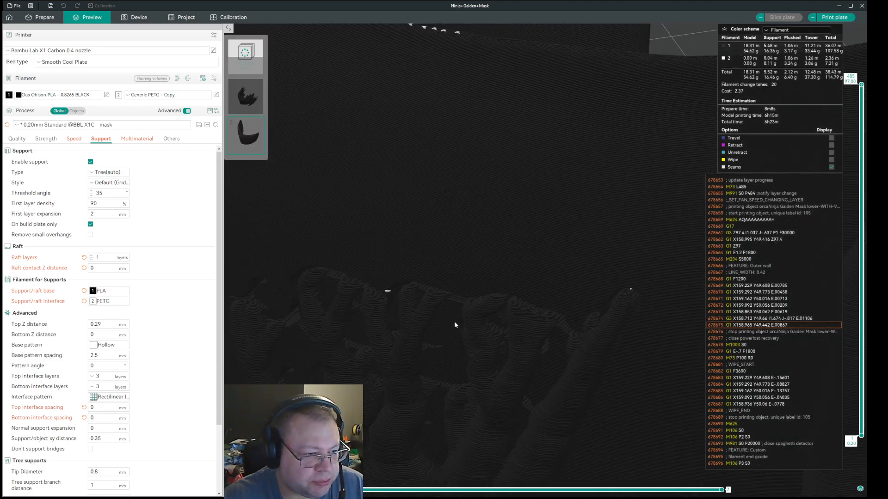
scroll(488, 358, "up", 3)
left_click(459, 330)
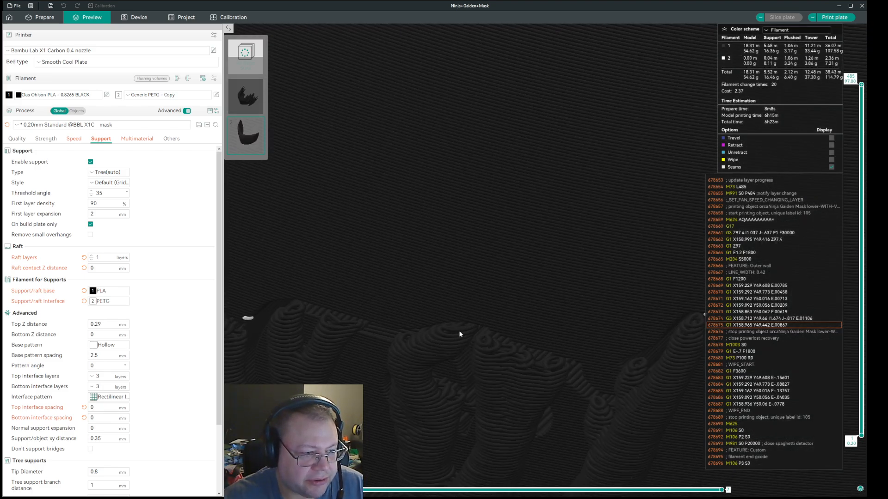
scroll(506, 379, "down", 10)
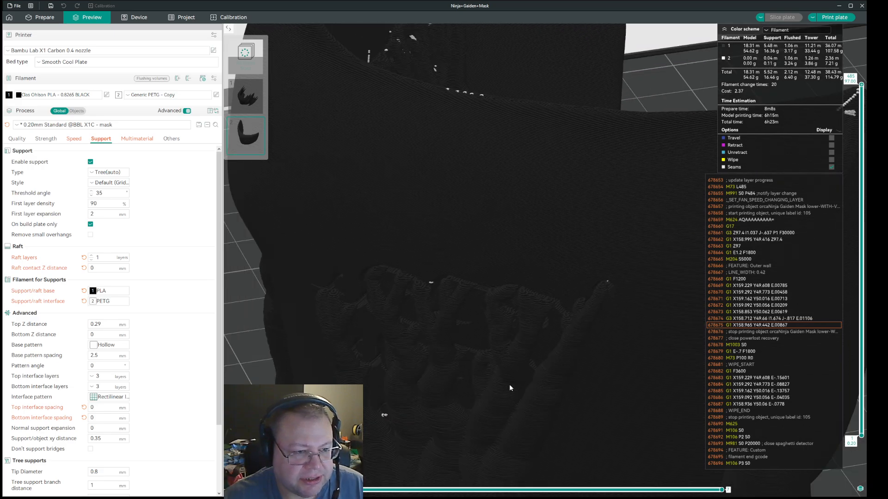
scroll(506, 388, "down", 3)
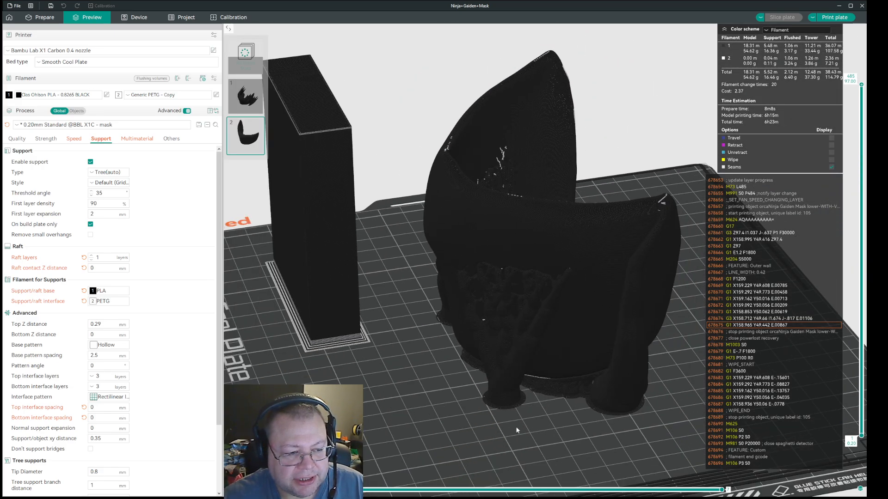
scroll(530, 435, "up", 2)
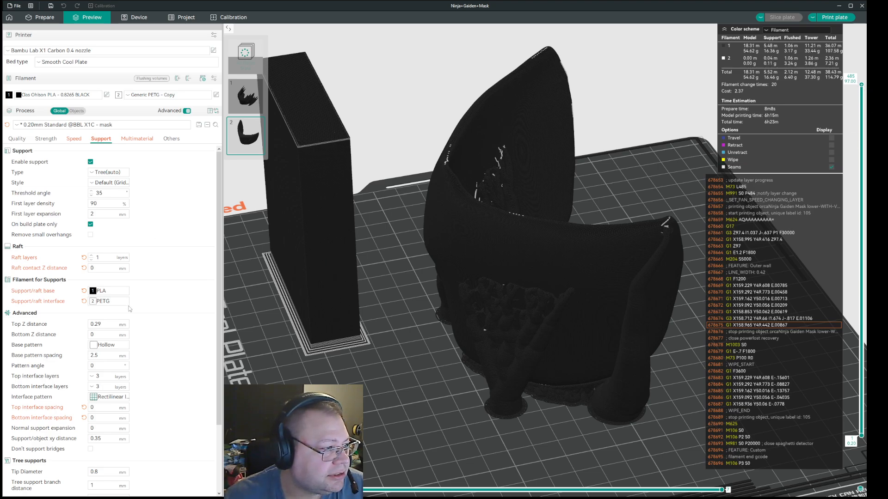
key("ctrl")
key("ctrl")
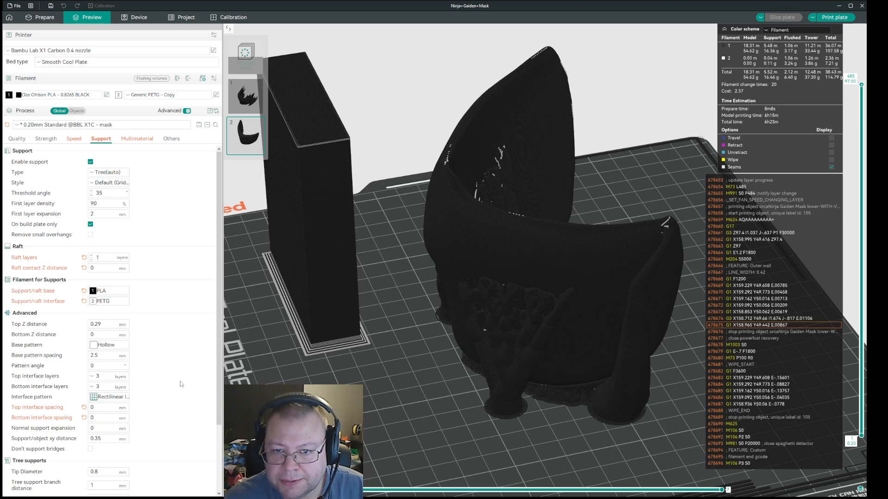
key("ctrl")
key("ctrl")
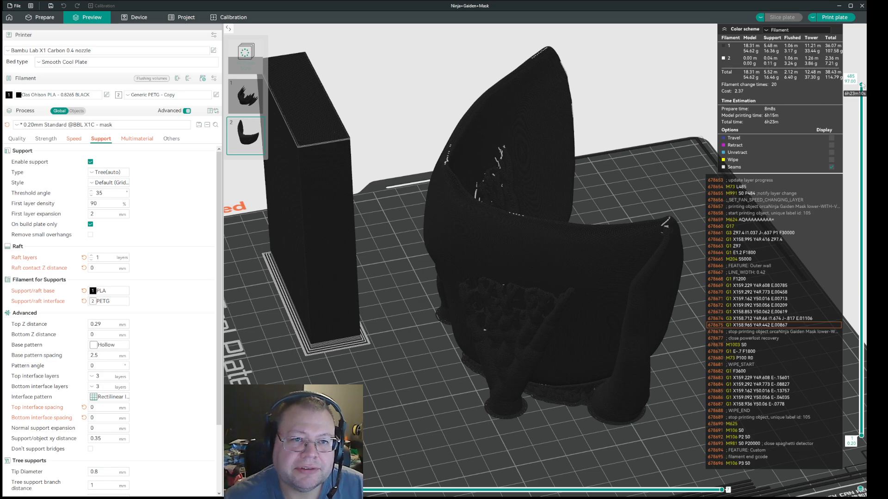
Lower the sliced preview to layer 1 and examine the white PETG interface areas along the mask's base
left_click_drag(861, 84, 861, 224)
left_click_drag(817, 287, 847, 469)
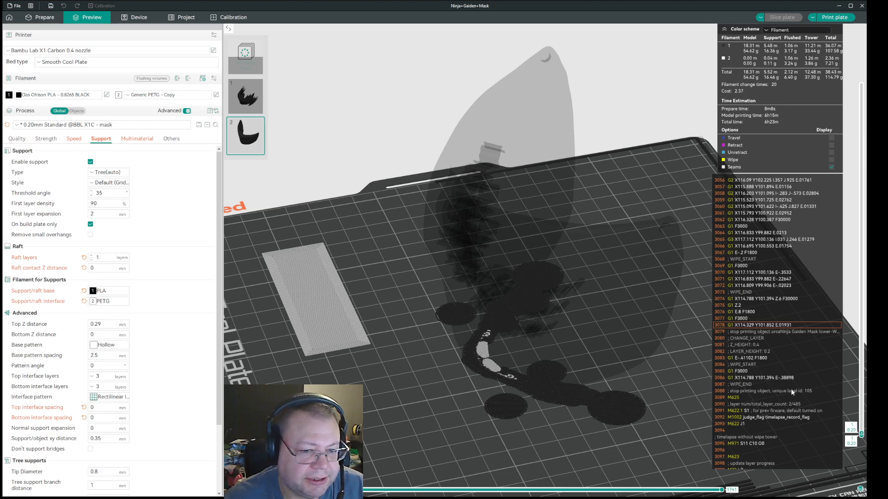
scroll(860, 405, "up", 2)
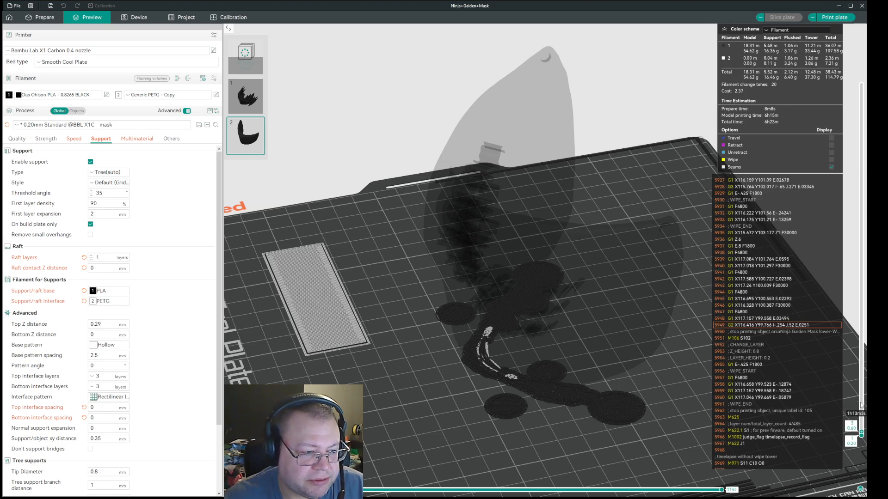
scroll(861, 405, "down", 2)
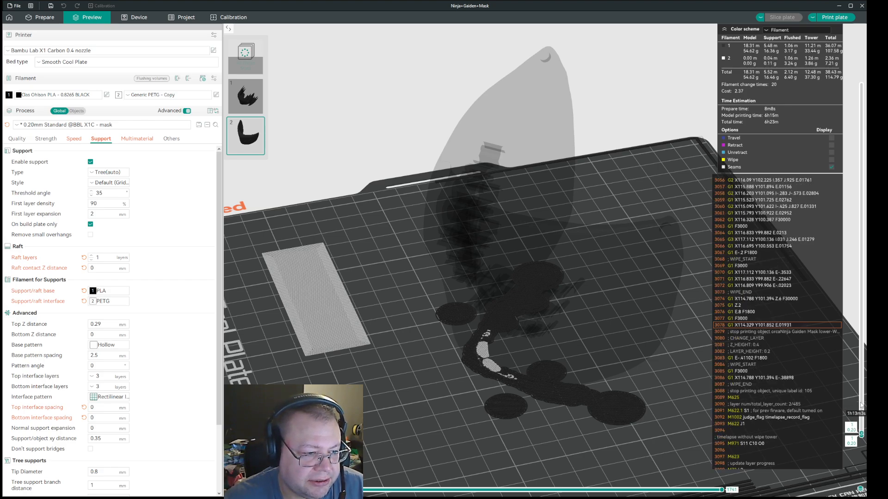
scroll(570, 324, "up", 6)
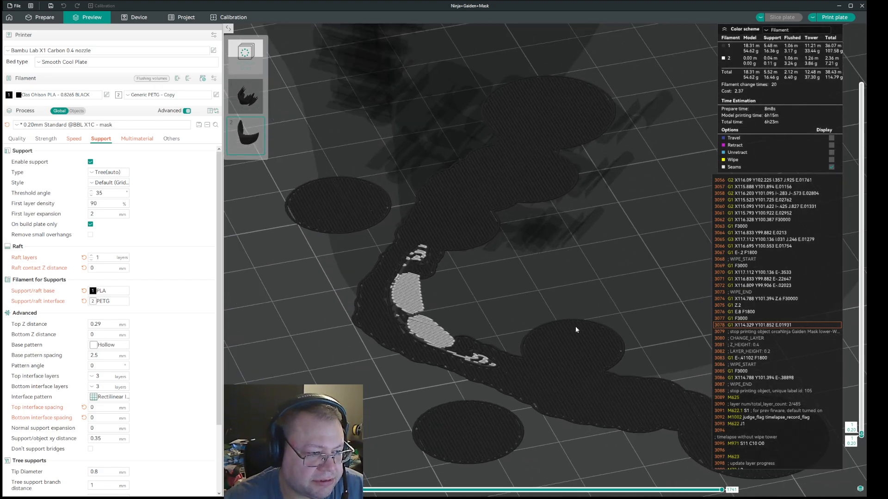
scroll(576, 329, "up", 2)
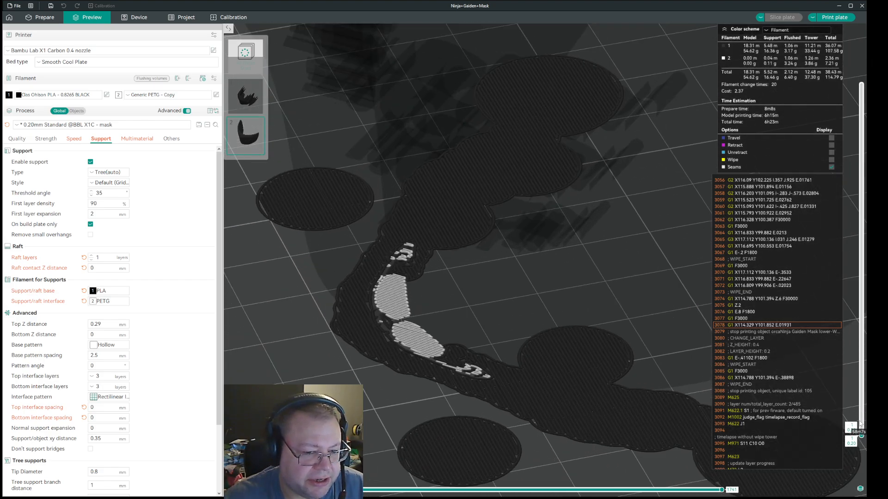
Step the sliced preview up one layer at a time to layer 7, examining the PETG interface between support and mask
scroll(861, 434, "up", 1)
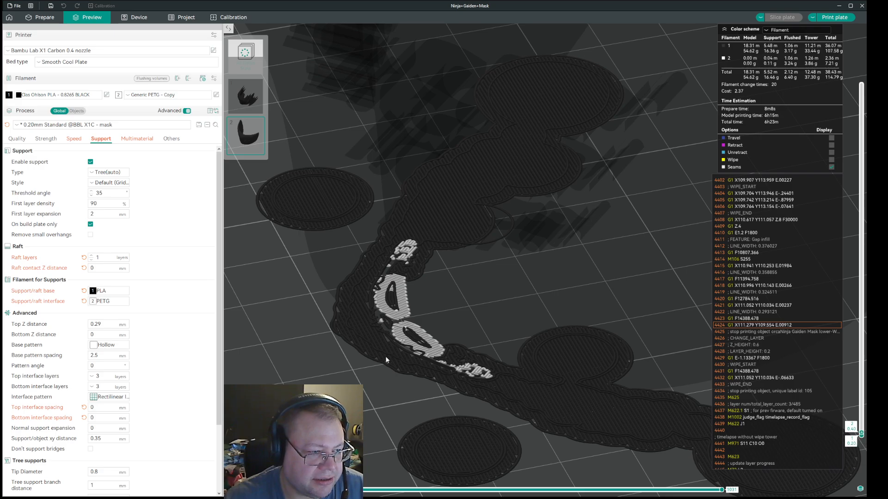
key("ctrl")
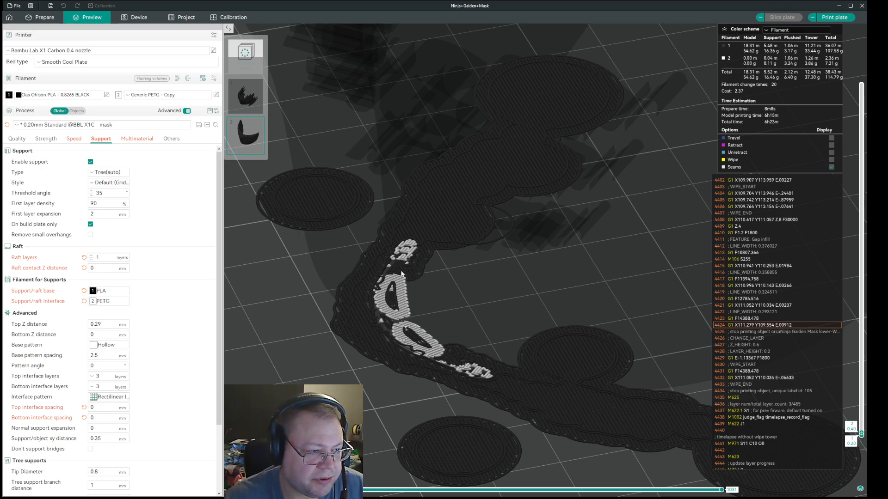
scroll(860, 421, "up", 1)
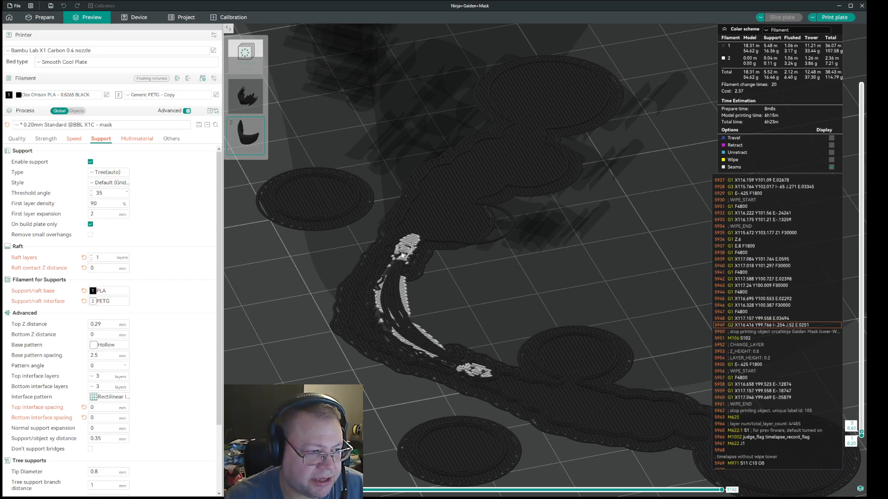
key("ctrl")
key("ctrl")
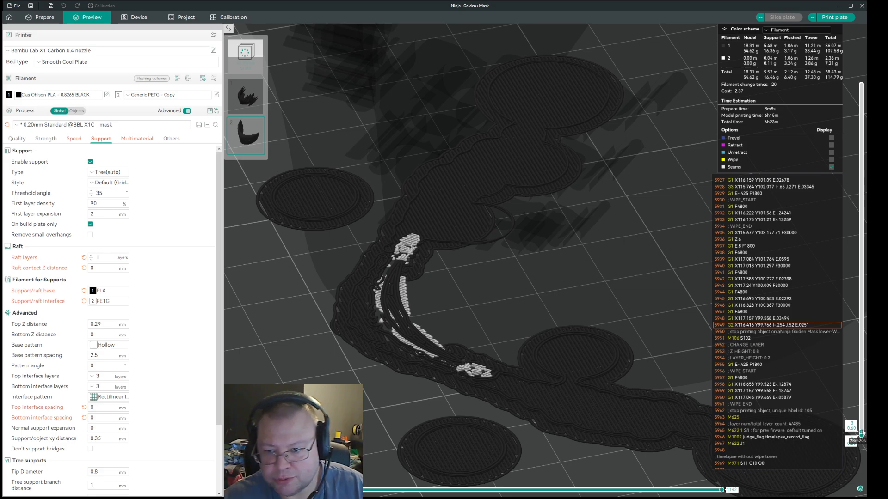
scroll(861, 433, "up", 1)
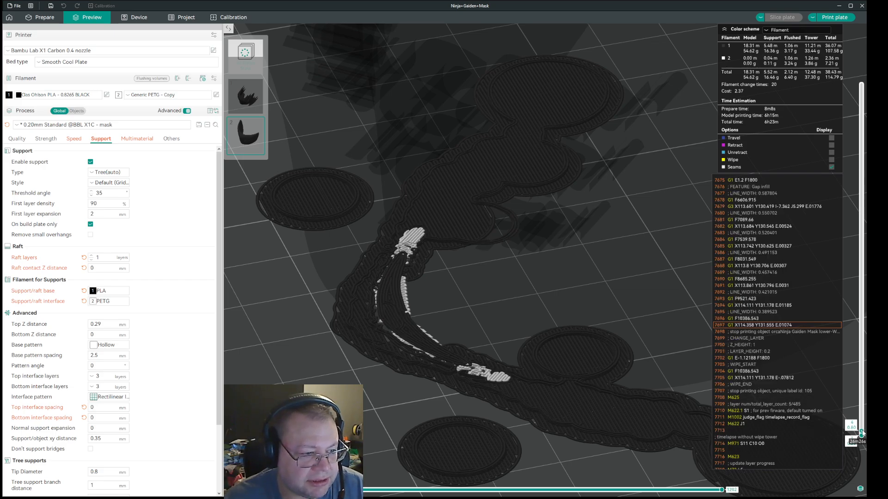
scroll(860, 434, "up", 1)
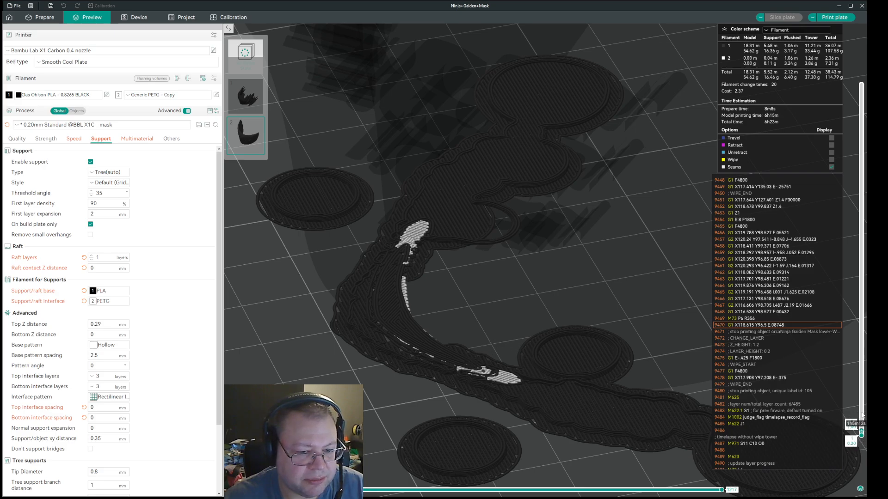
scroll(862, 415, "up", 3)
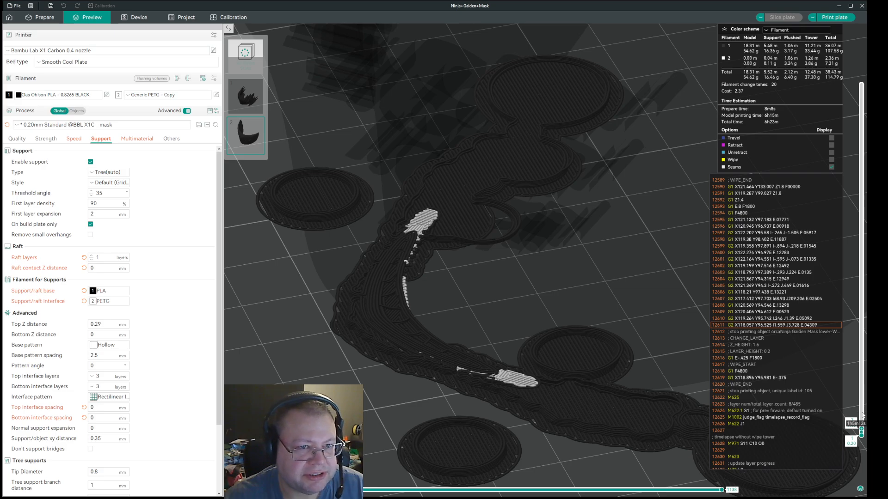
Continue stepping the sliced preview up to layer 18, following the PETG interface along the mask's lower edge
left_click(775, 86)
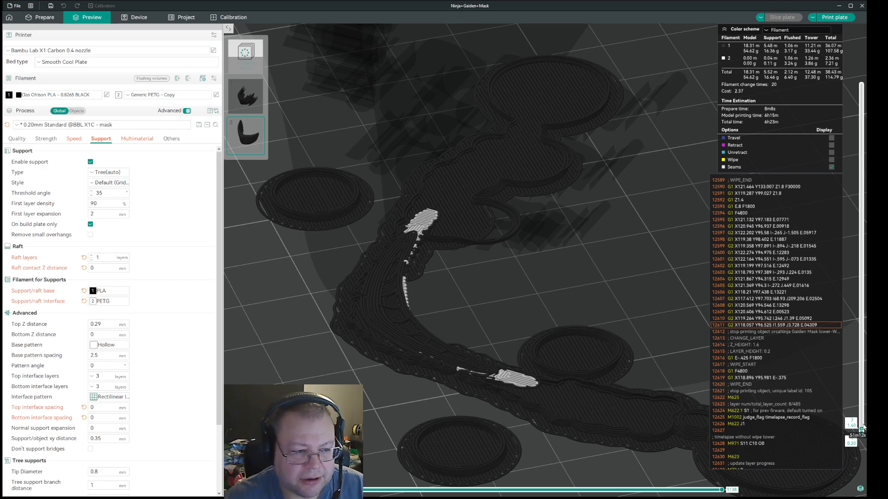
scroll(863, 428, "up", 1)
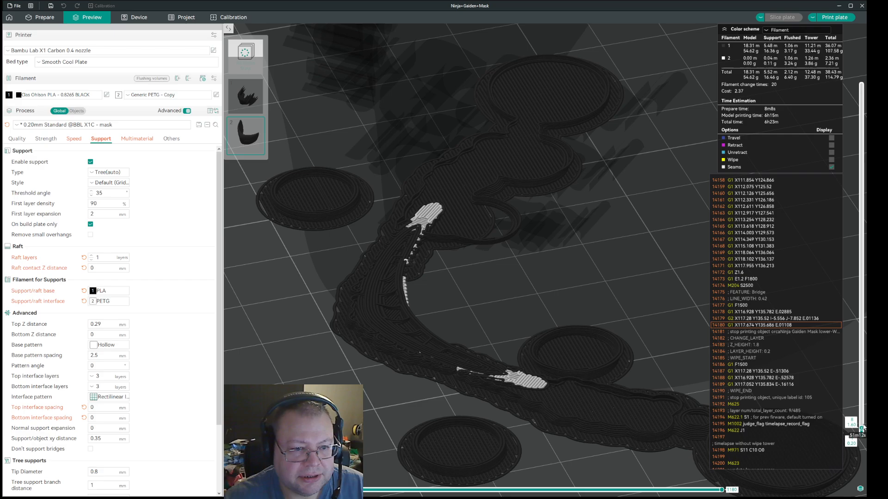
scroll(863, 427, "up", 3)
scroll(863, 427, "up", 5)
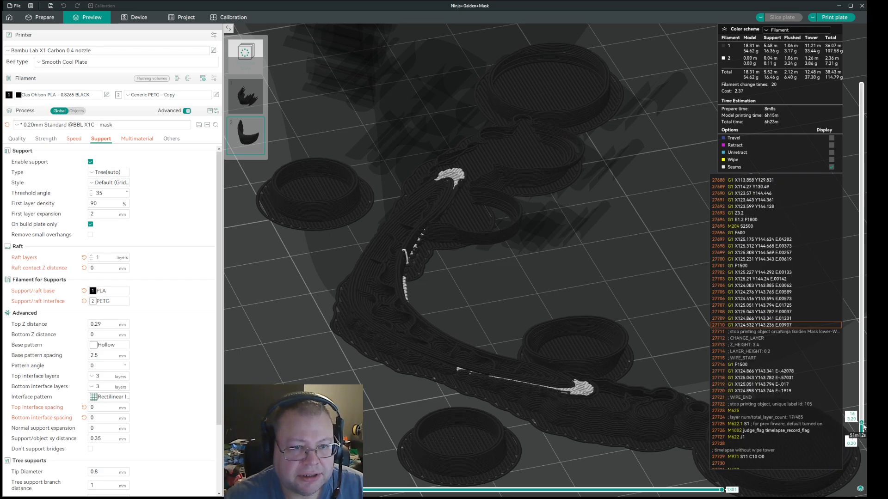
scroll(862, 427, "up", 1)
scroll(863, 427, "up", 1)
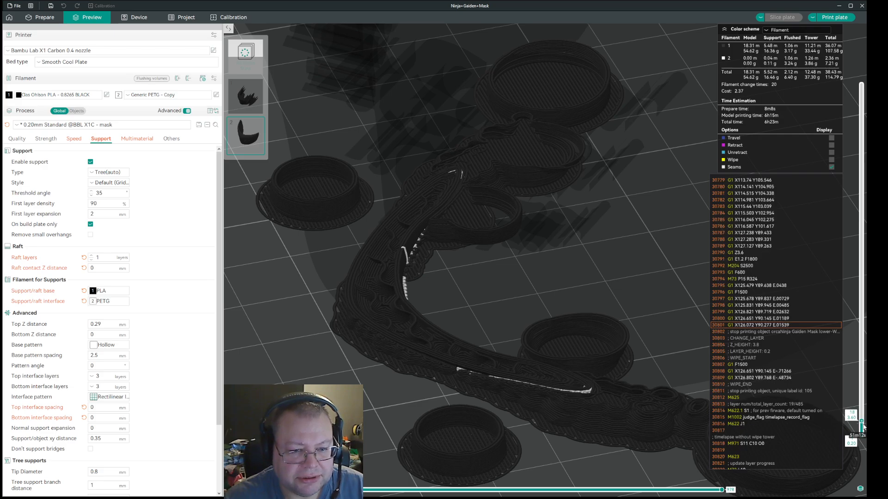
Step the sliced preview back and forth between layers 15 and 17, comparing the white PETG patches along the mask's lower edge
scroll(863, 427, "down", 2)
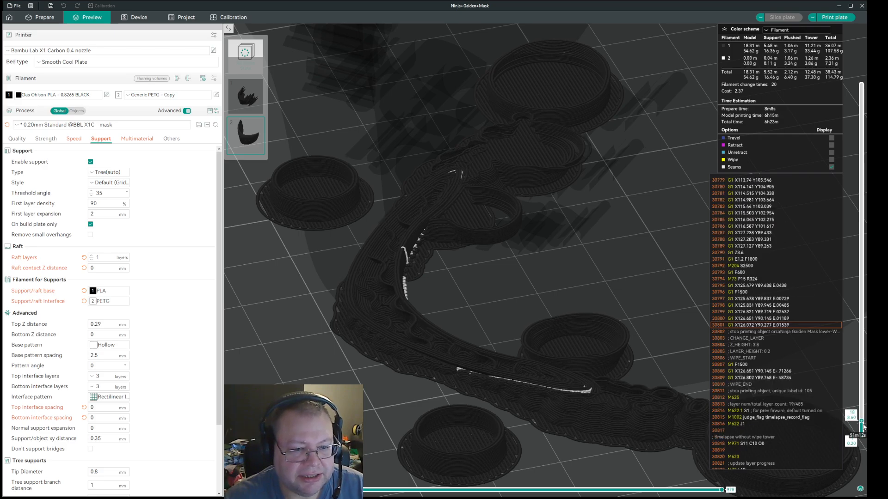
scroll(862, 428, "down", 1)
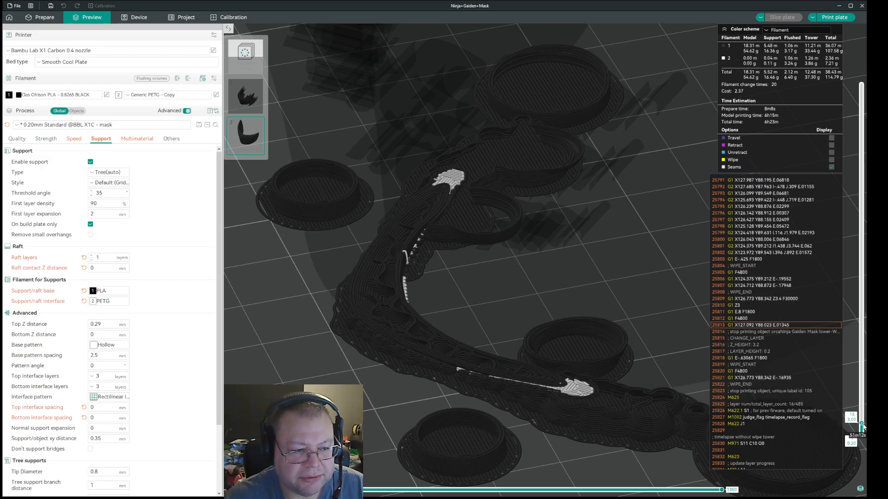
scroll(863, 428, "up", 1)
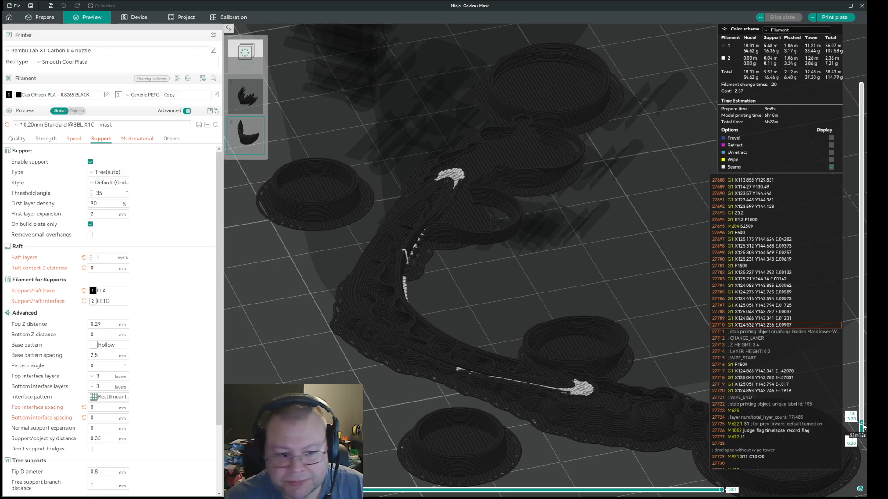
scroll(863, 427, "down", 1)
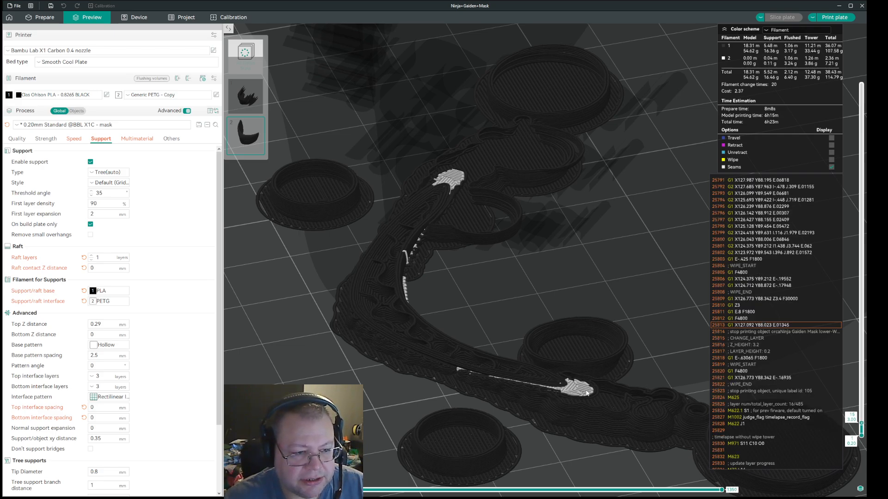
scroll(863, 425, "up", 1)
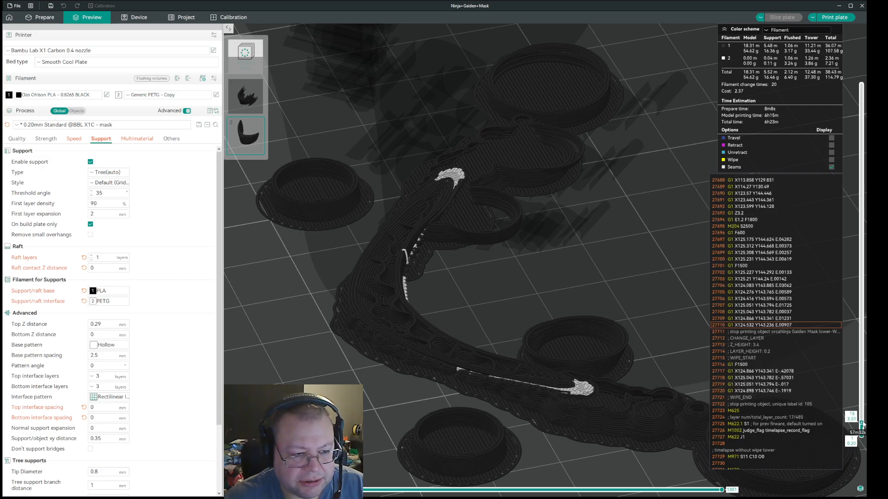
scroll(863, 424, "up", 1)
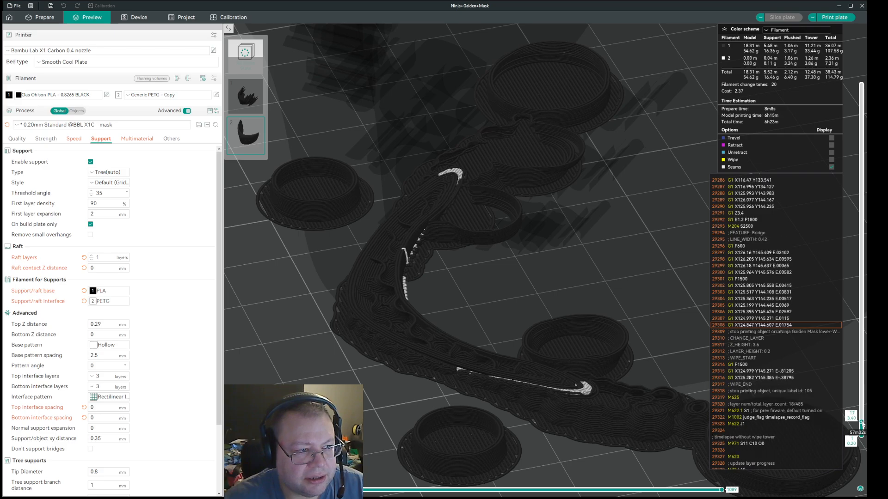
Raise the sliced preview to layer 76, following the PETG interface line as the mask wall and supports build up
scroll(862, 425, "up", 1)
scroll(863, 424, "up", 9)
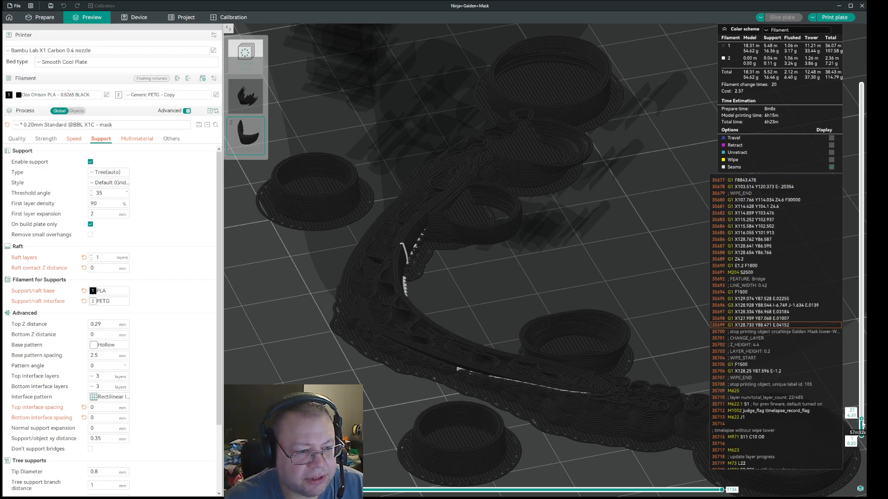
scroll(862, 425, "up", 16)
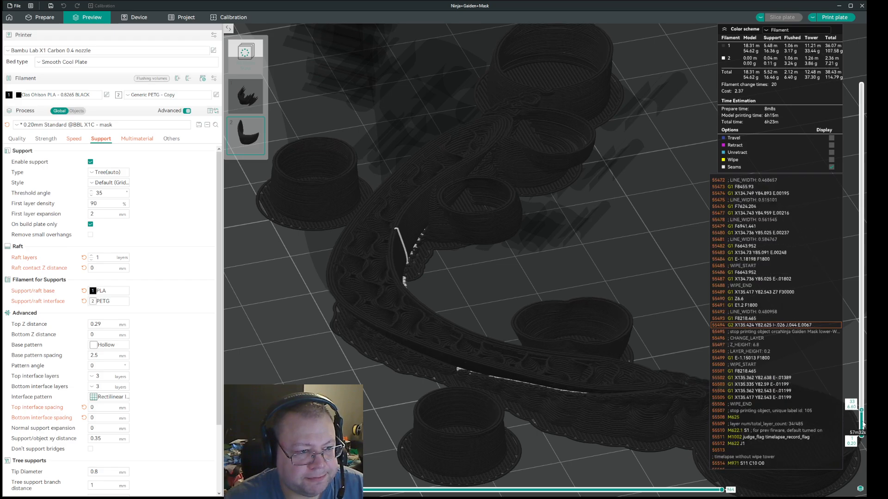
scroll(863, 424, "up", 20)
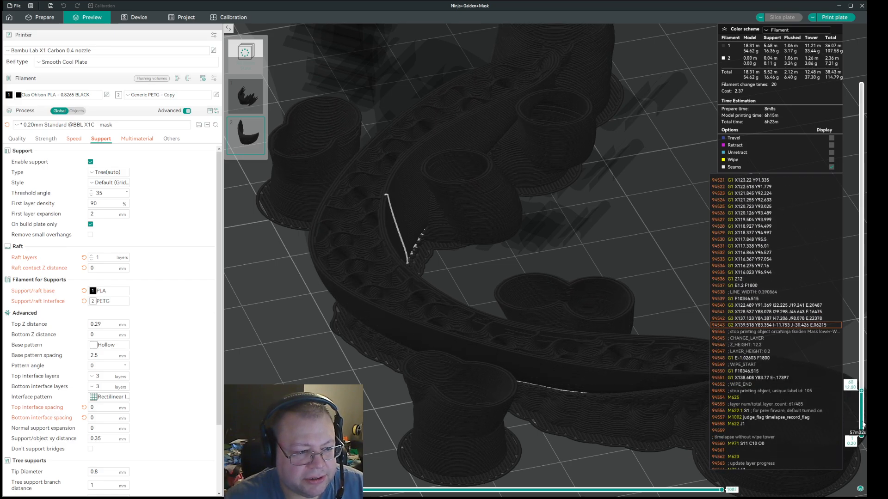
scroll(633, 376, "down", 10)
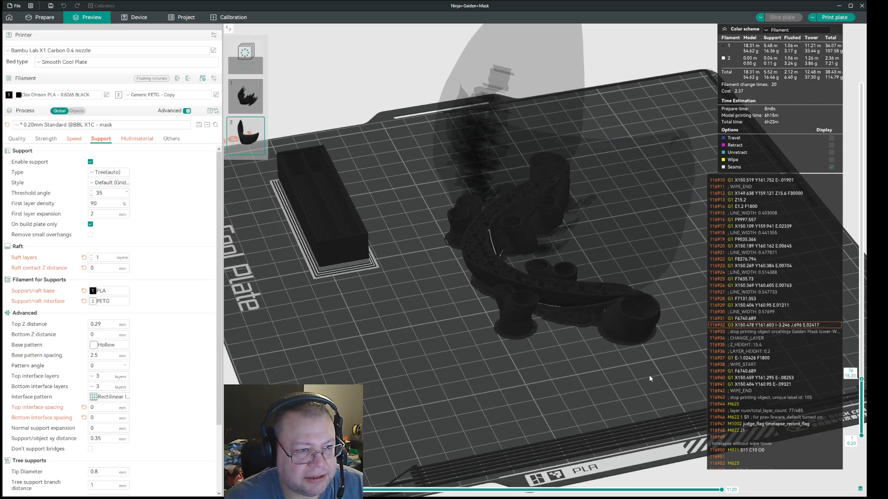
Raise the sliced preview to layer 240 with the whole mask in view, examining where PETG interface spots occur
scroll(863, 380, "up", 20)
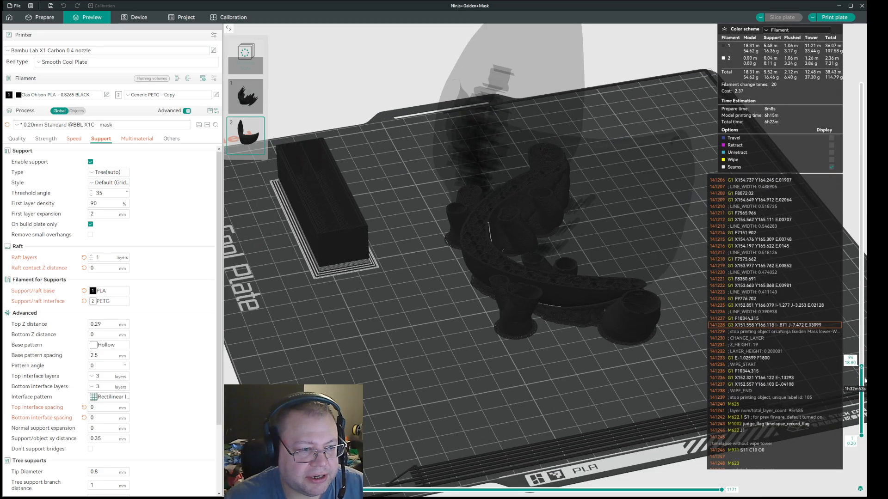
scroll(863, 380, "up", 20)
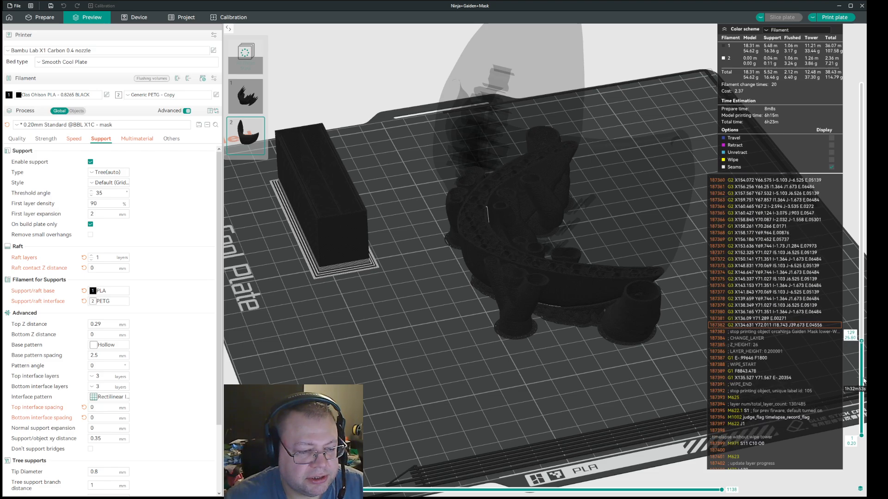
scroll(863, 380, "up", 20)
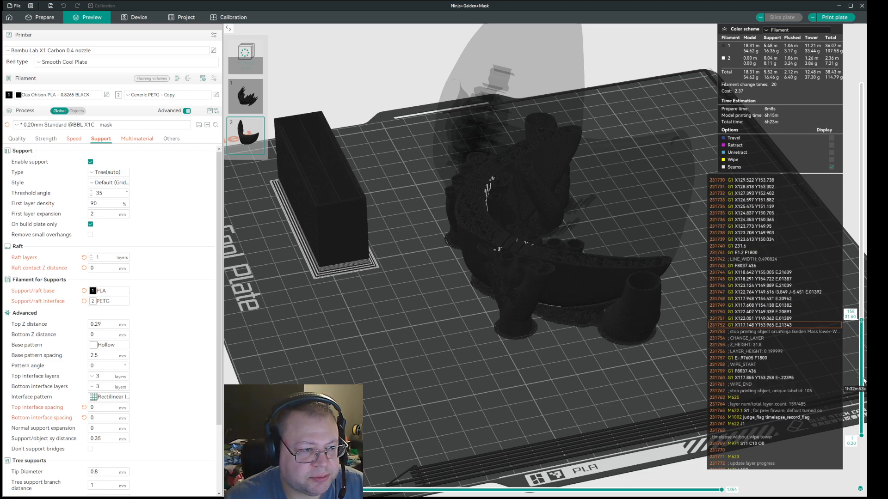
scroll(864, 380, "up", 20)
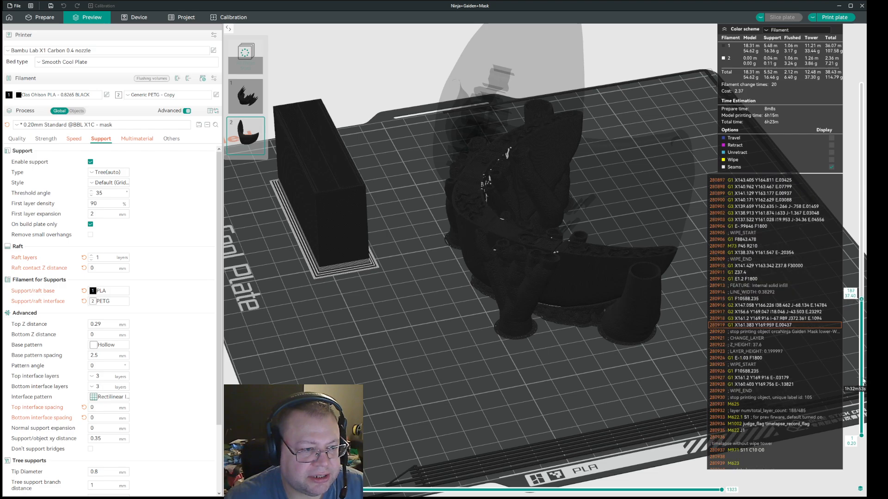
scroll(863, 380, "up", 20)
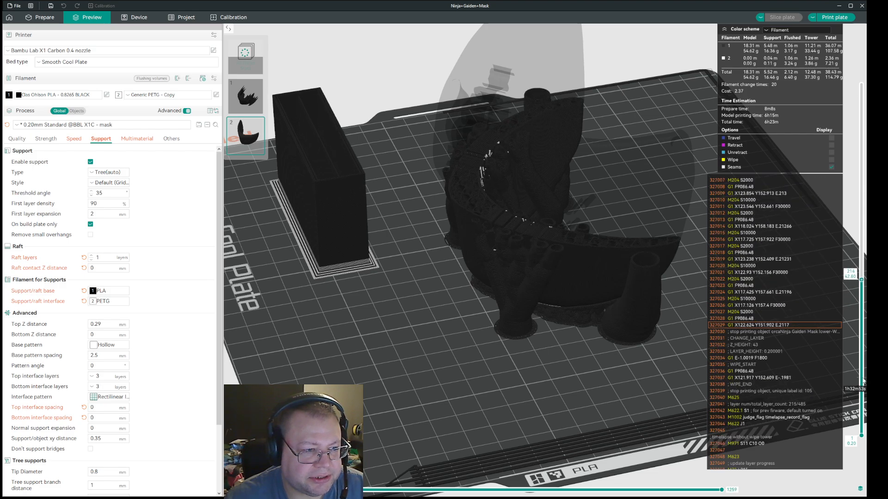
scroll(863, 380, "up", 13)
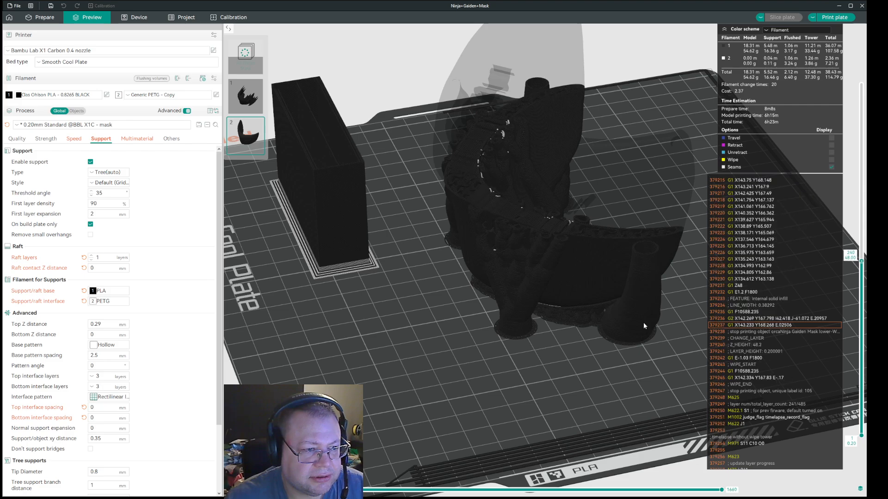
Examine the tree support tips and their PETG contact spots up close while raising the sliced preview to layer 291
scroll(536, 229, "up", 8)
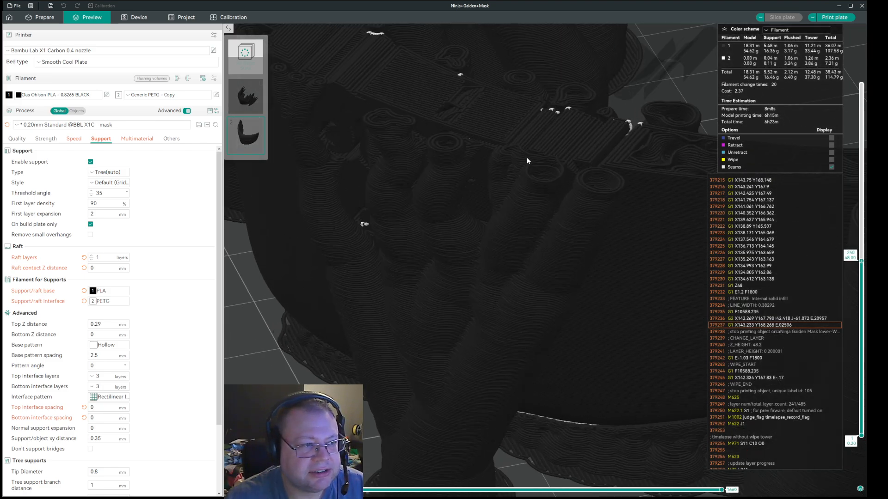
scroll(863, 262, "up", 3)
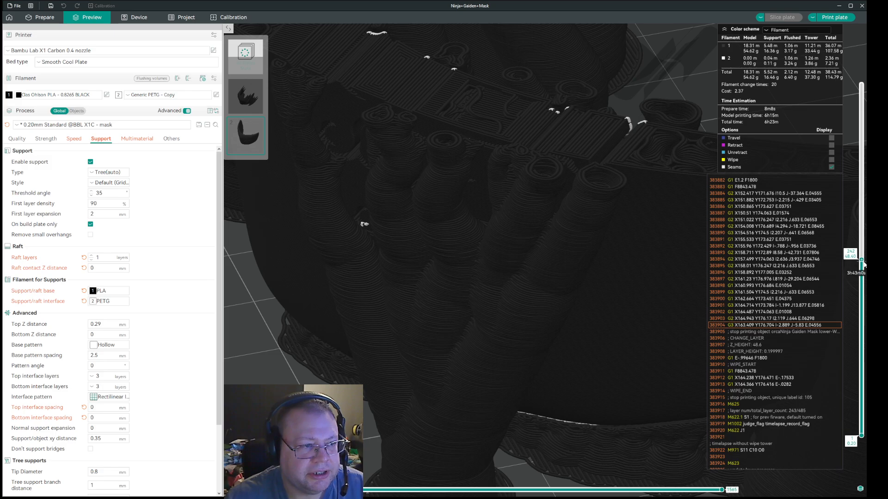
scroll(863, 264, "up", 10)
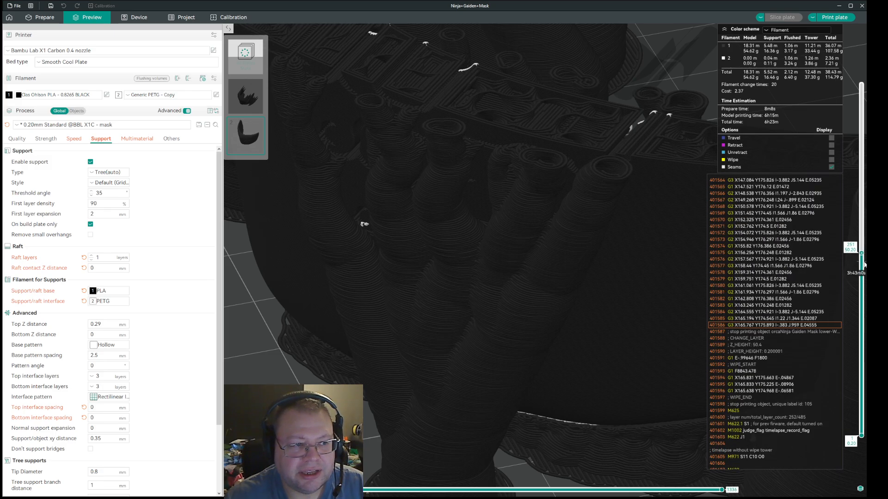
scroll(864, 264, "up", 7)
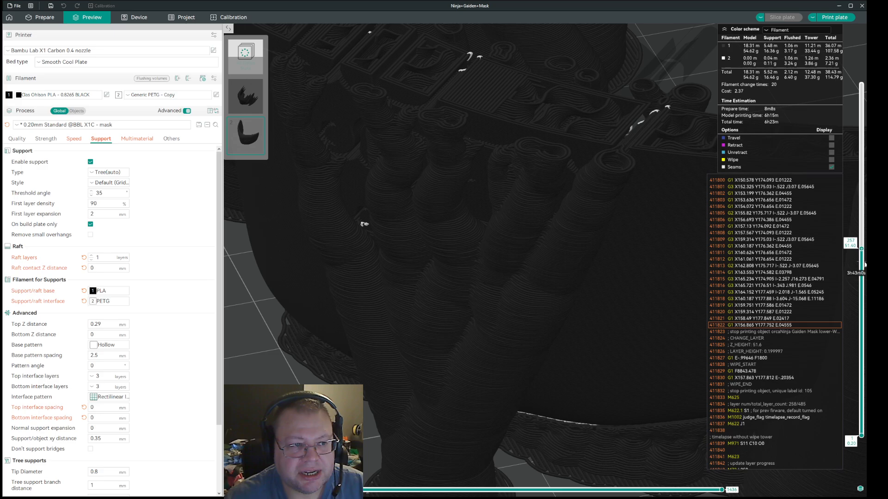
scroll(864, 264, "up", 11)
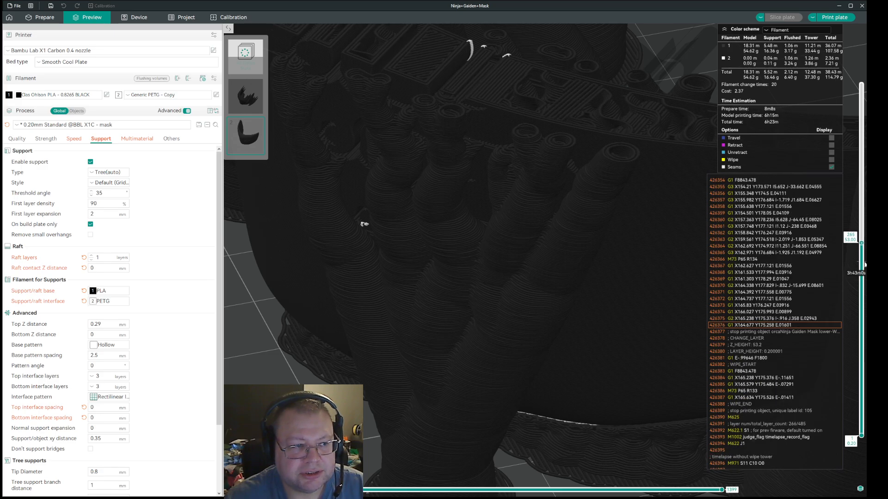
scroll(864, 264, "up", 8)
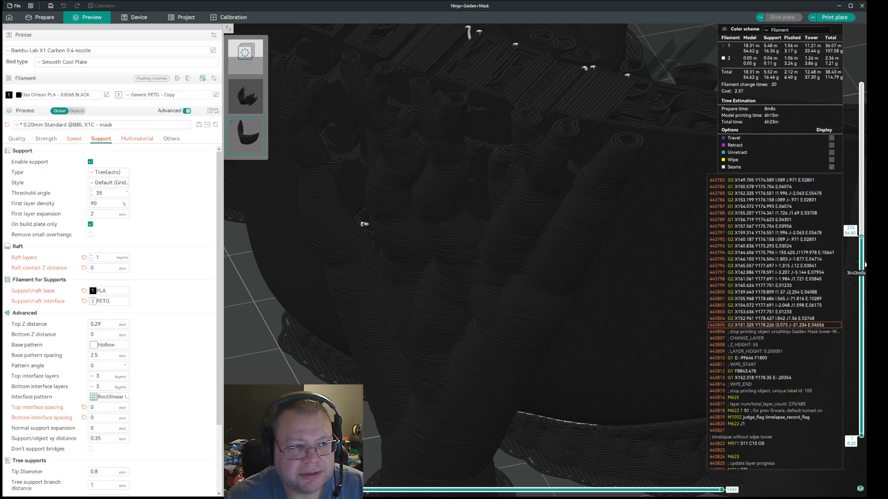
scroll(864, 265, "up", 8)
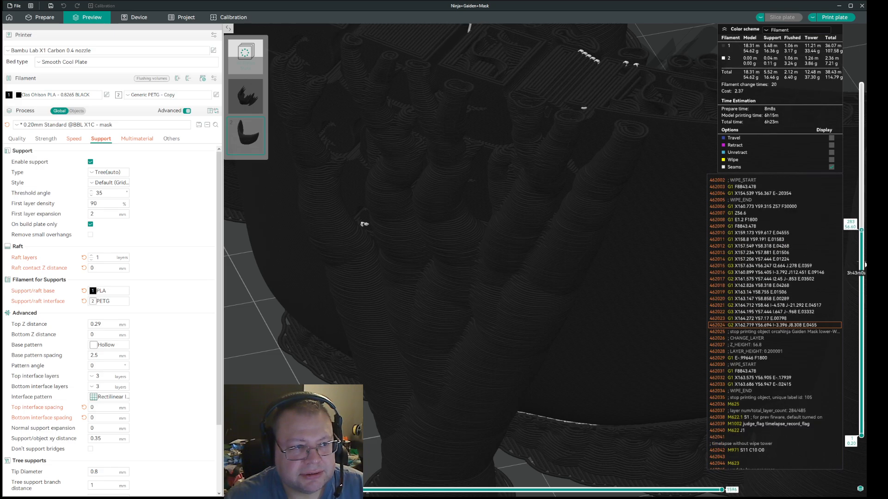
scroll(864, 264, "up", 4)
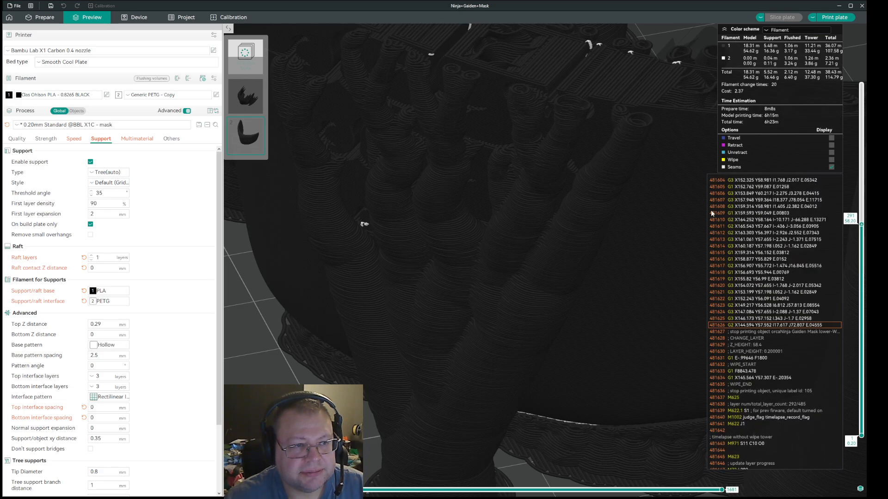
Raise the sliced preview to layer 333, examining the PETG interface on the tree supports along the mask's front
scroll(656, 203, "down", 2)
scroll(656, 207, "down", 2)
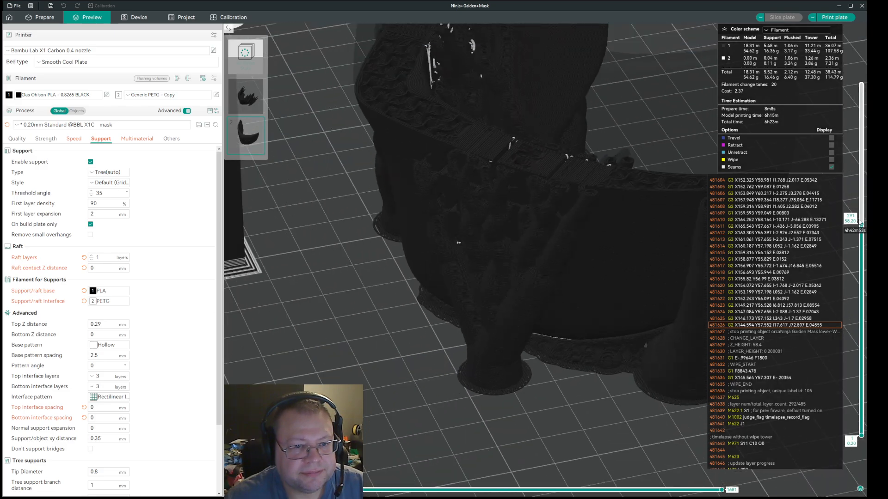
scroll(860, 222, "up", 4)
scroll(860, 222, "up", 14)
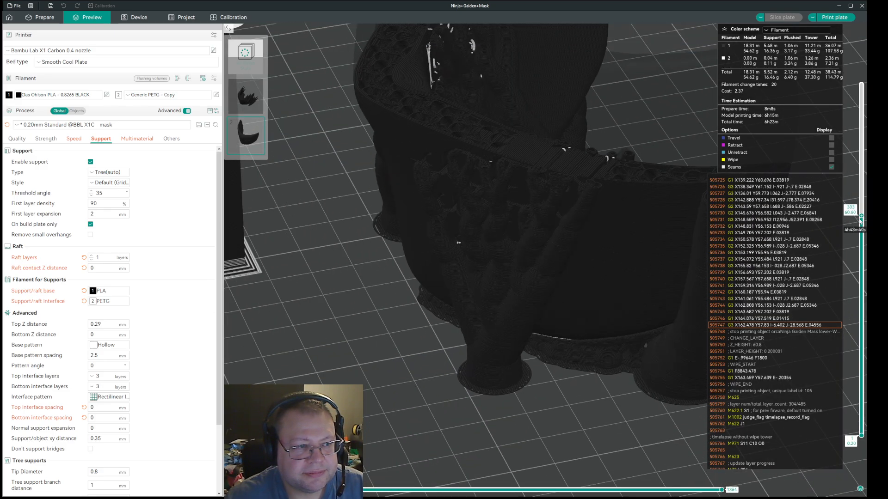
scroll(860, 223, "up", 18)
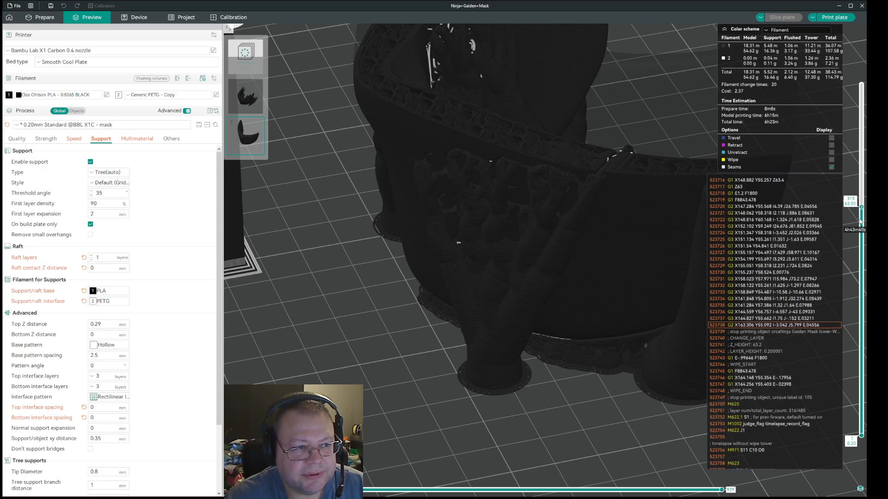
scroll(860, 222, "down", 5)
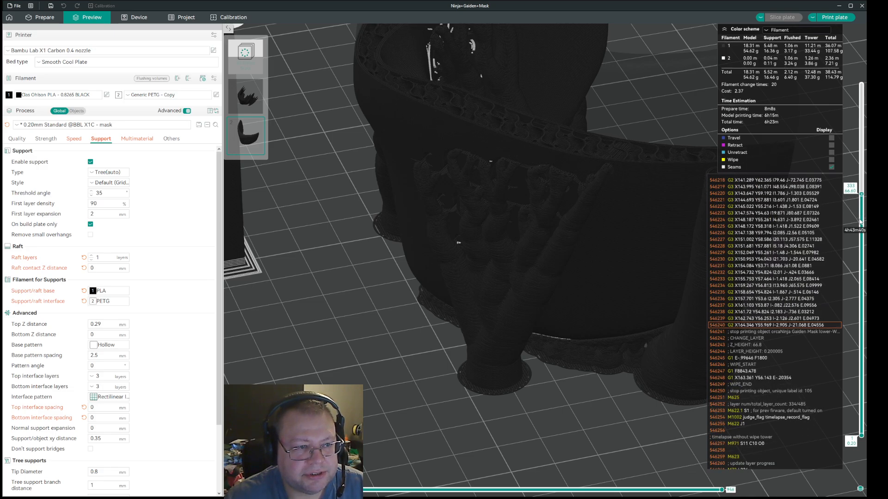
Step the sliced preview back to layer 328 and up to layer 348, checking the last PETG contacts on the front supports
scroll(861, 222, "up", 2)
scroll(860, 222, "down", 1)
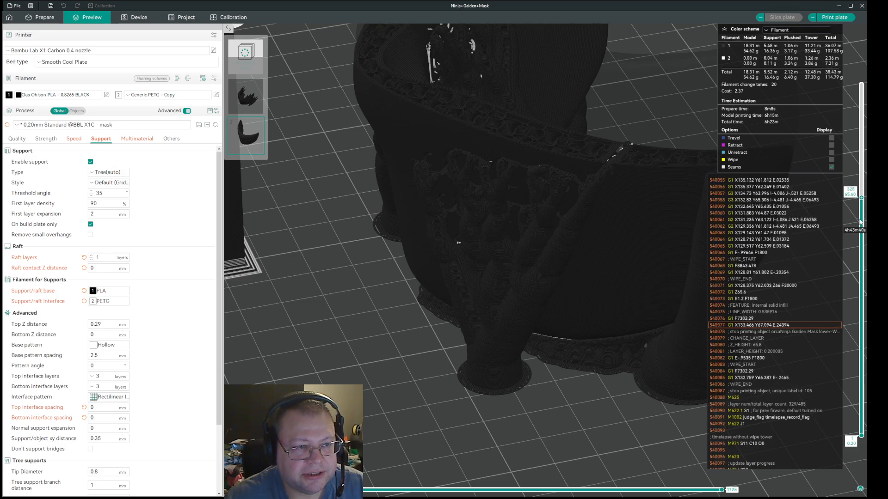
scroll(860, 223, "up", 13)
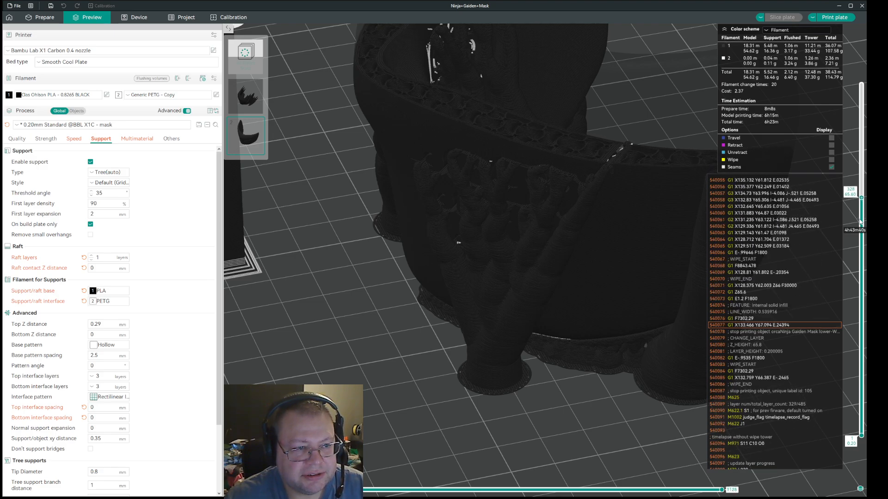
scroll(860, 222, "up", 15)
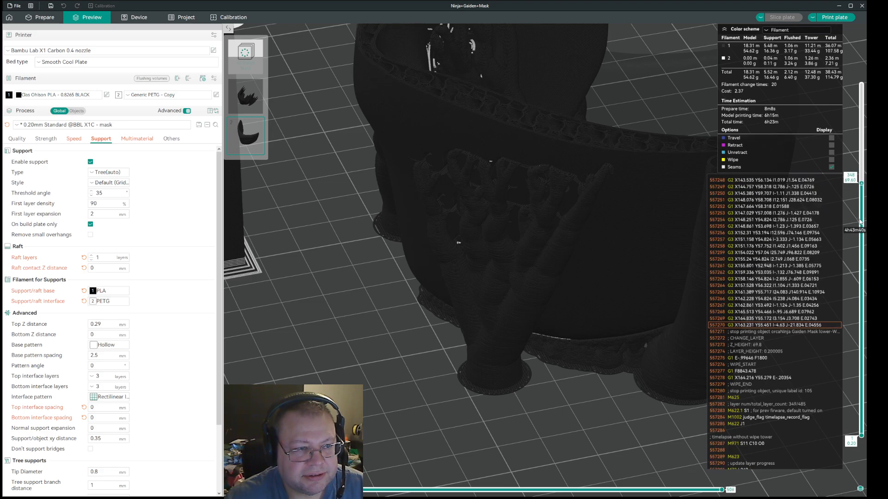
Raise the sliced preview to layer 362, examining the mask and its supports from a wider, rotated angle
scroll(603, 192, "down", 7)
left_click_drag(644, 138, 658, 152)
scroll(860, 198, "up", 7)
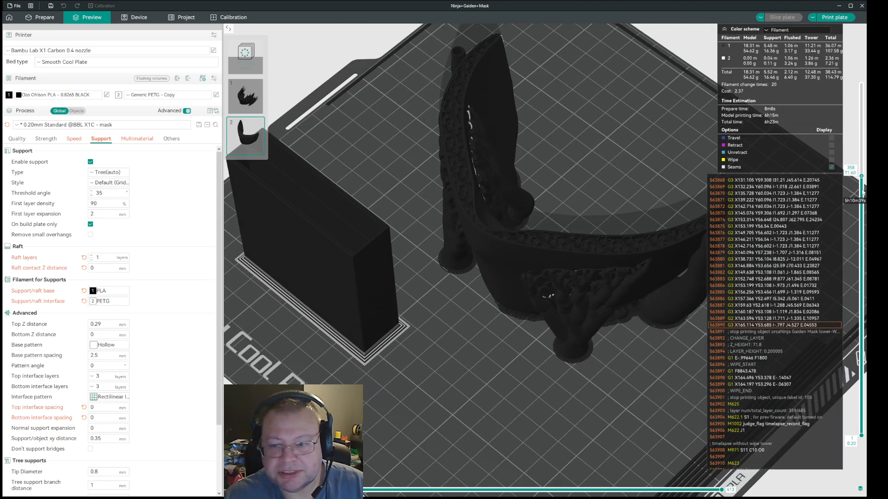
scroll(861, 192, "up", 4)
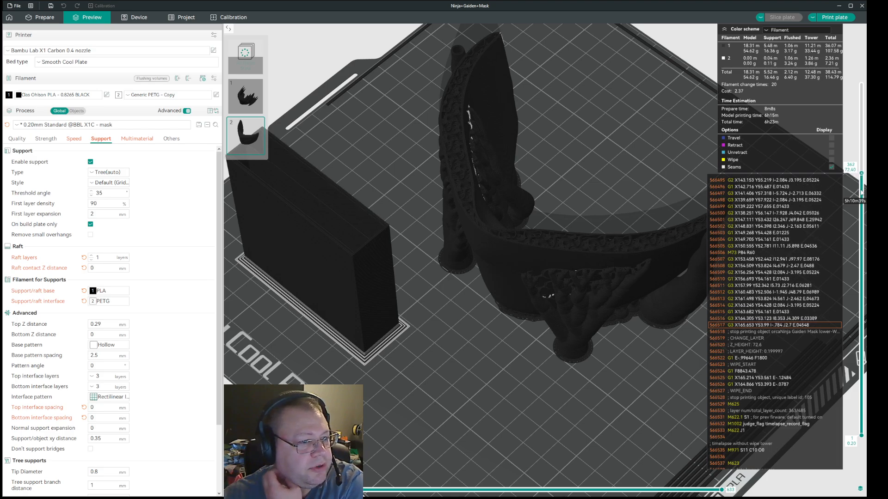
Show the sliced mask at its full 485 layers and lower the preview to layer 481, examining the upper tip
left_click_drag(860, 192, 863, 66)
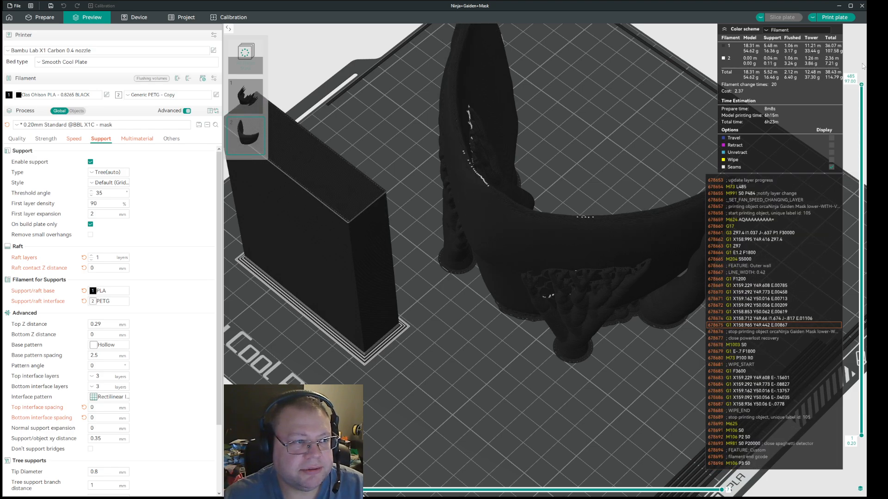
mouse_move(633, 342)
left_mouse_down()
mouse_move(551, 348)
mouse_move(628, 351)
left_mouse_up()
scroll(858, 196, "down", 9)
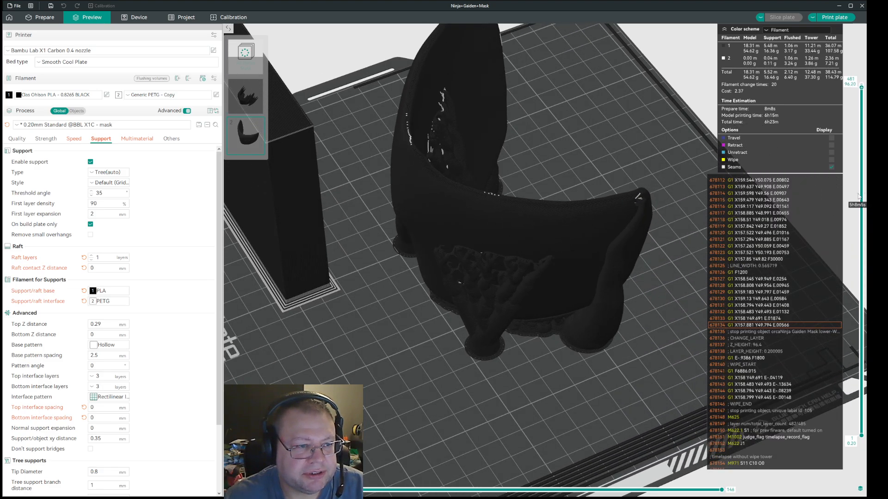
Lower the sliced preview to layer 470, examining the PETG contact at the mask's near upper tip up close
scroll(859, 196, "down", 7)
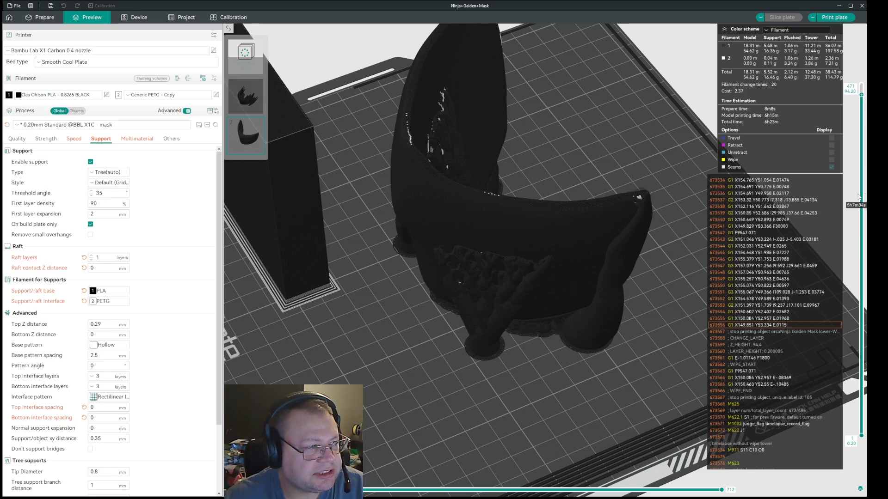
scroll(859, 196, "up", 1)
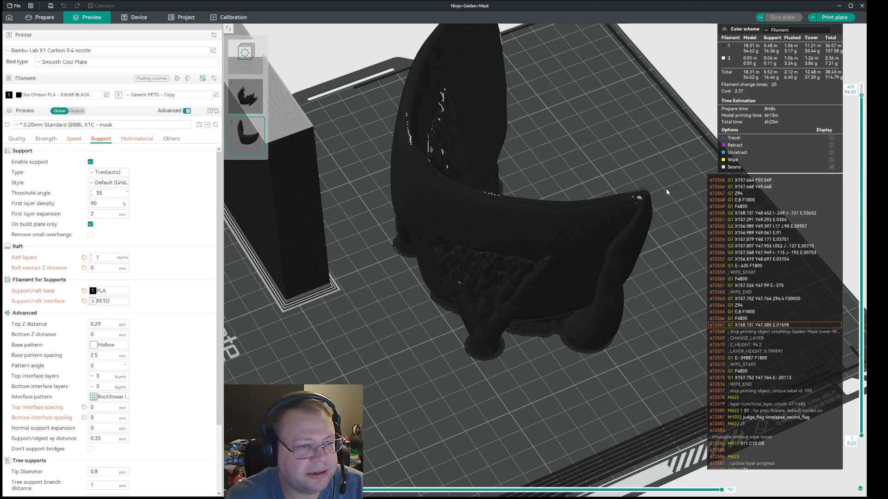
scroll(664, 189, "up", 5)
scroll(534, 234, "down", 3)
scroll(590, 127, "up", 5)
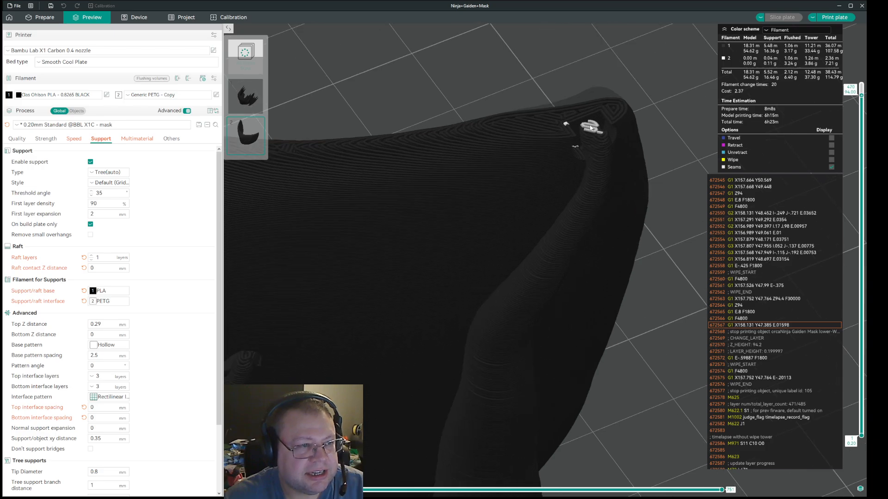
key("ctrl")
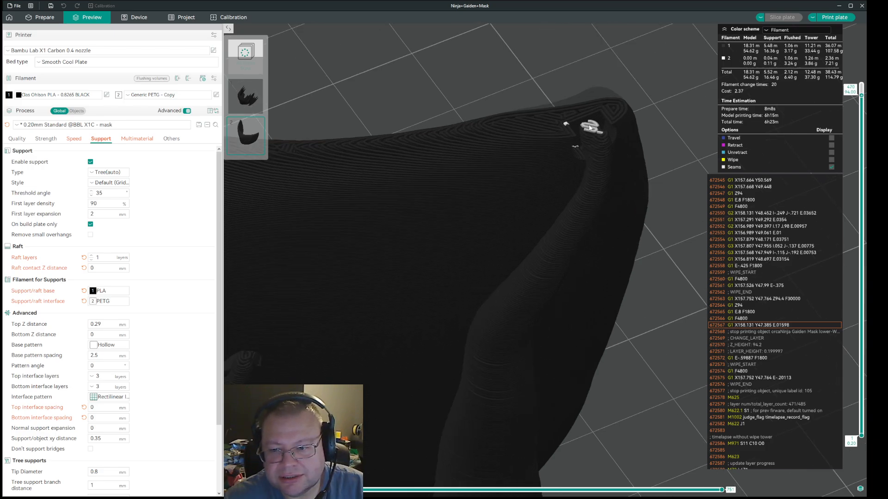
Step the preview between layers 471 and 472, comparing the PETG interface on the tall support under the near tip
scroll(863, 150, "up", 1)
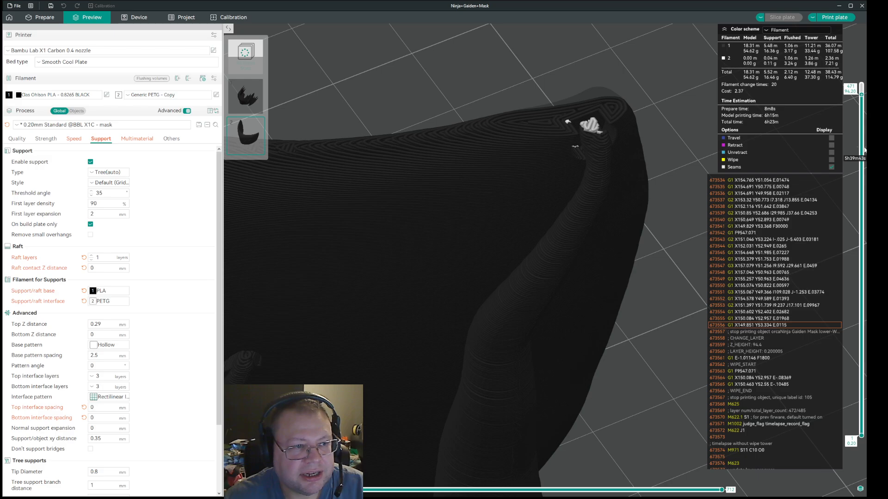
scroll(864, 150, "up", 1)
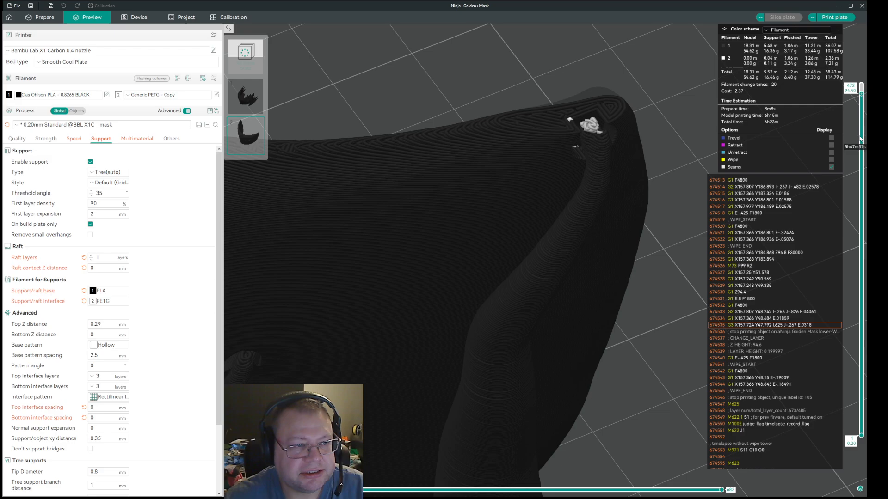
scroll(860, 139, "up", 1)
scroll(859, 139, "down", 1)
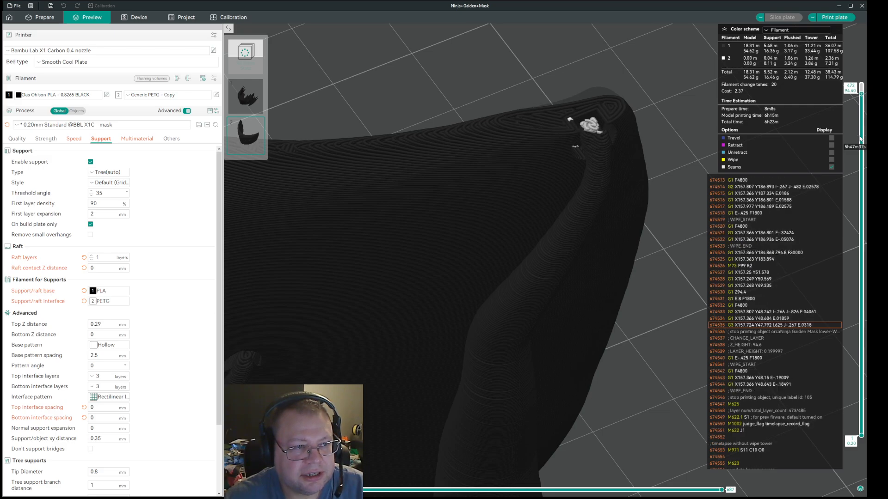
scroll(860, 138, "down", 1)
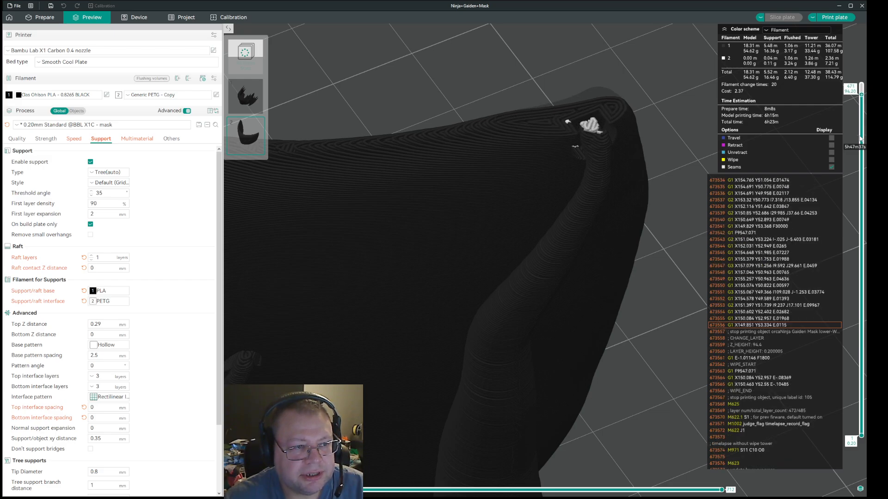
scroll(627, 268, "down", 5)
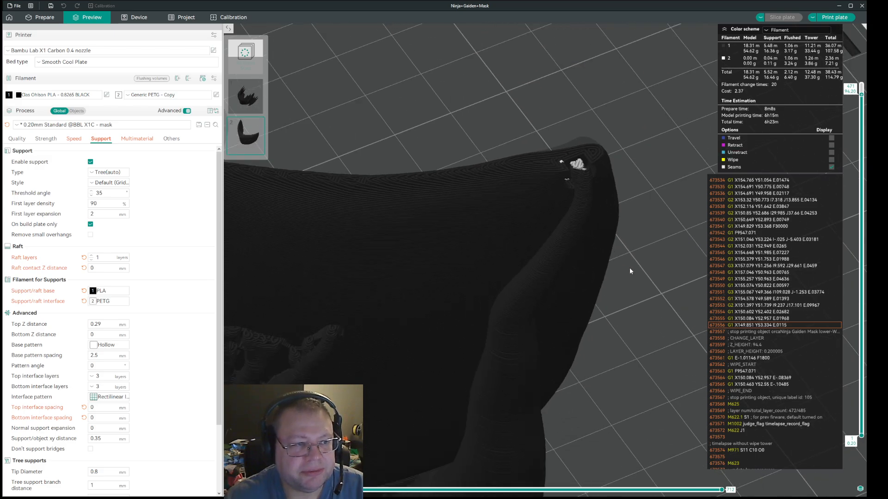
scroll(627, 273, "down", 5)
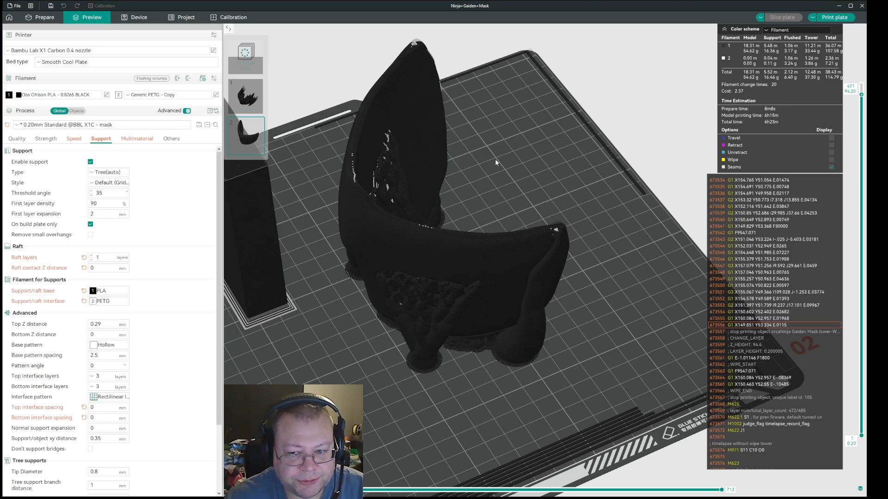
Examine the near tip's support from the opposite side, raising the preview from layer 470 to the full 485 layers
left_click_drag(526, 165, 506, 208)
scroll(334, 277, "up", 5)
left_click_drag(334, 274, 673, 198)
scroll(863, 114, "down", 1)
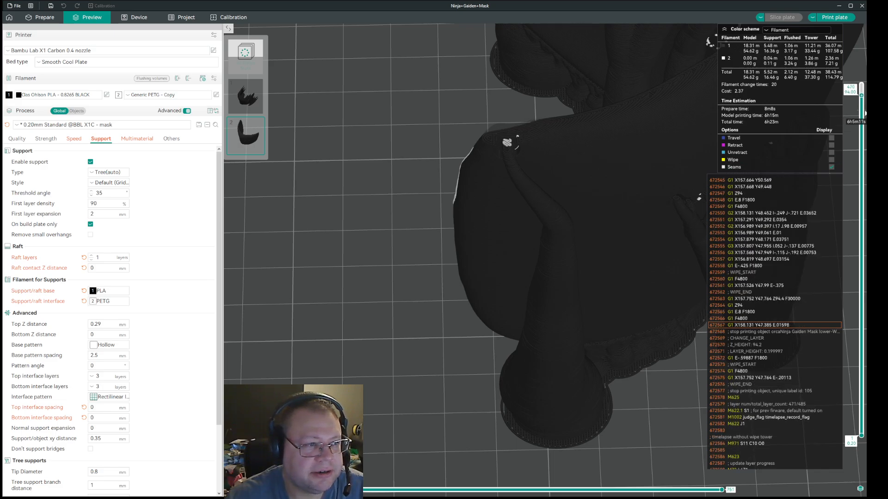
scroll(862, 114, "up", 3)
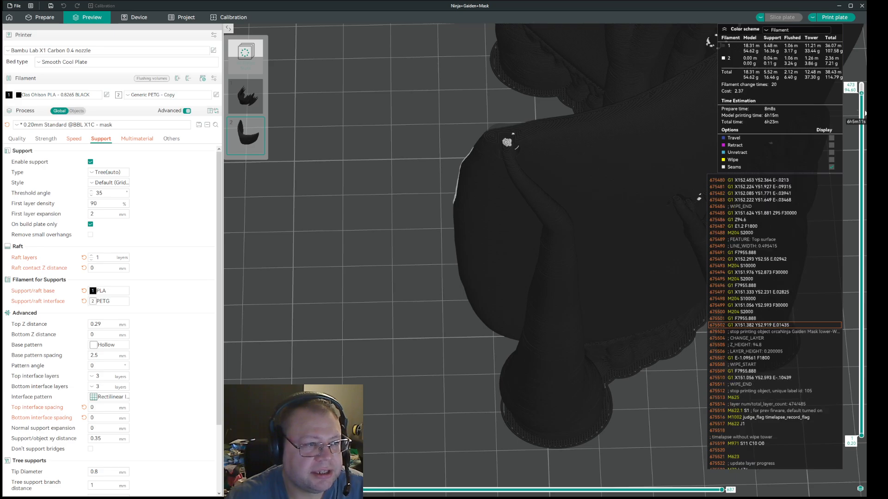
scroll(862, 113, "up", 12)
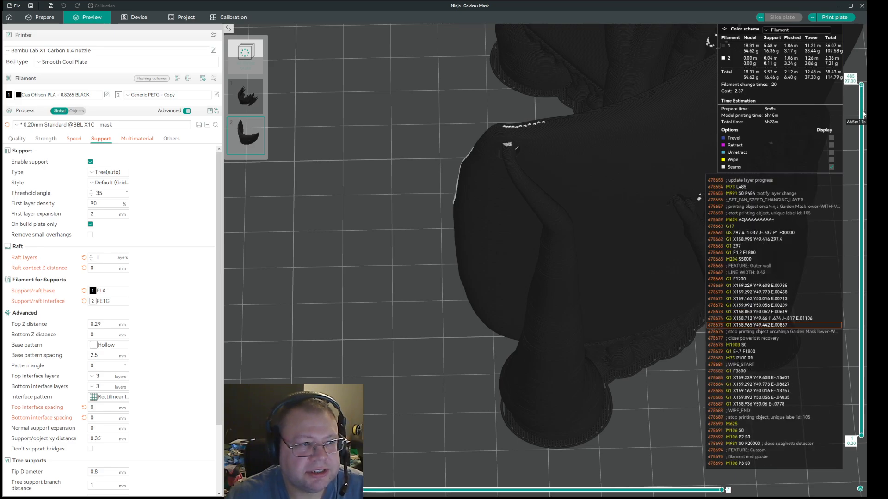
scroll(672, 350, "down", 8)
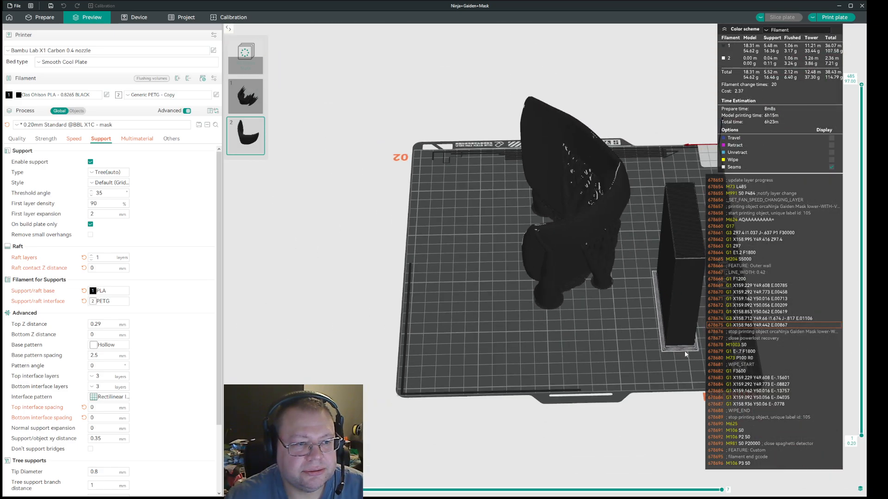
Examine the fully sliced mask, its tree supports and the prime tower from several angles
left_click_drag(685, 354, 609, 348)
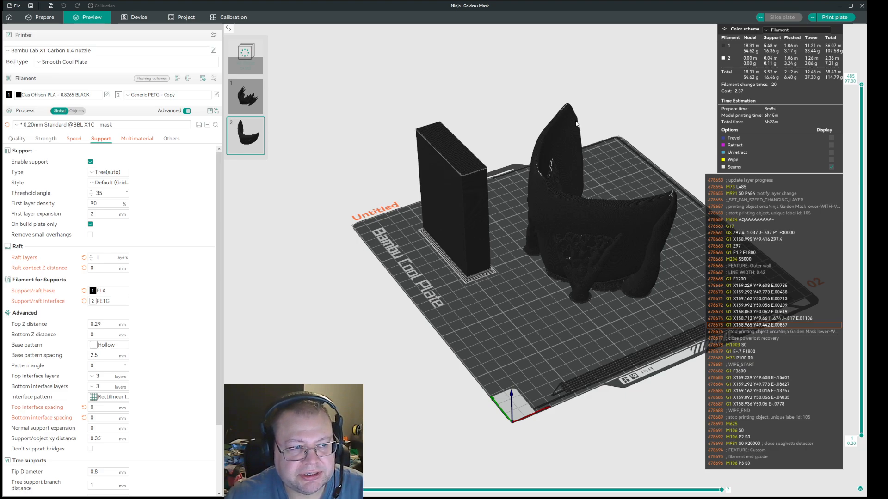
key("ctrl")
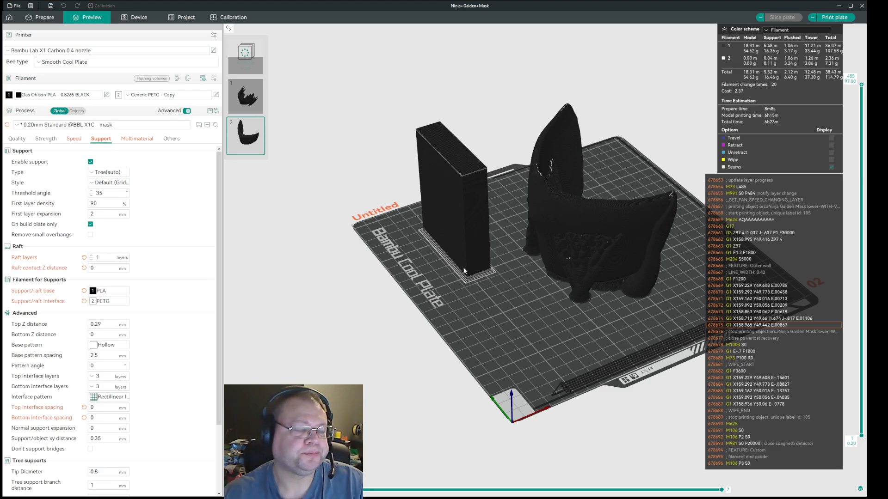
scroll(568, 310, "down", 2)
scroll(578, 303, "up", 4)
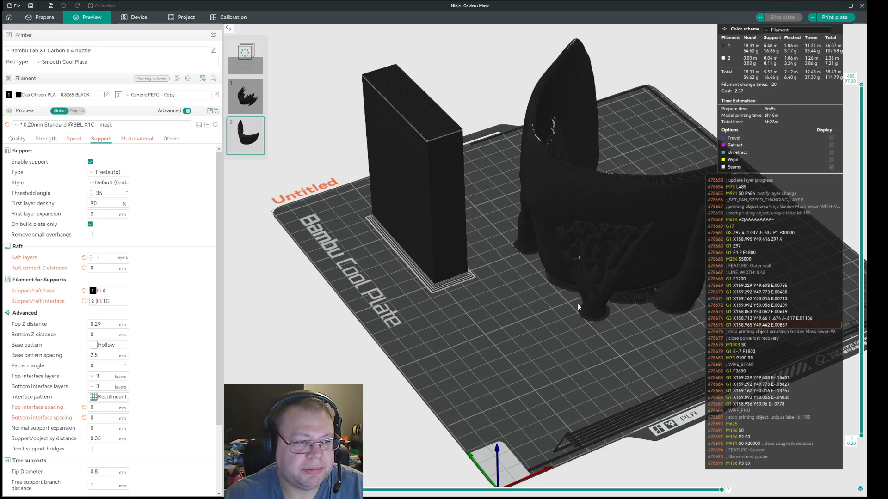
scroll(648, 365, "down", 2)
scroll(511, 373, "up", 2)
left_click_drag(511, 373, 595, 337)
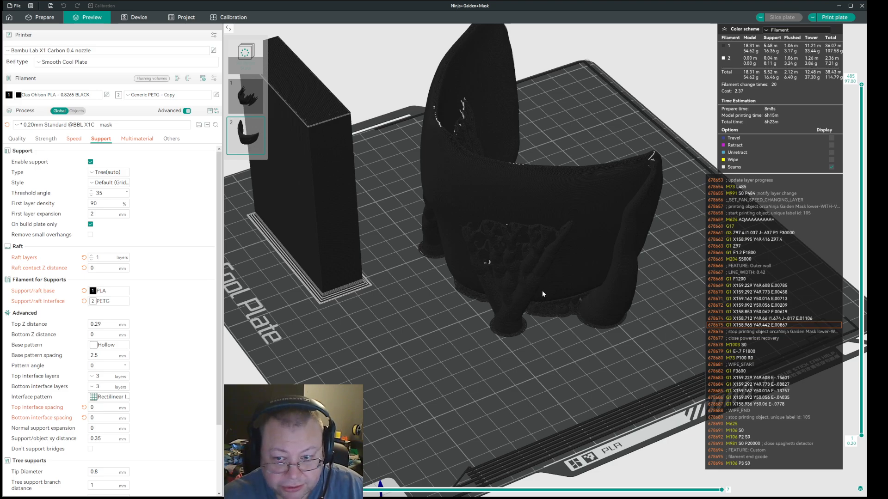
Review the raft, interface and tree support settings, and inspect the supports inside and outside the sliced mask
scroll(170, 371, "down", 3)
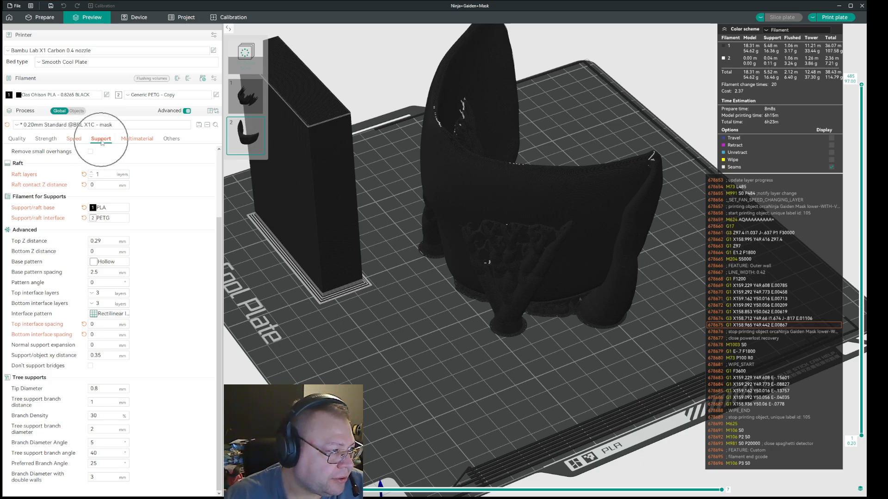
scroll(155, 225, "up", 3)
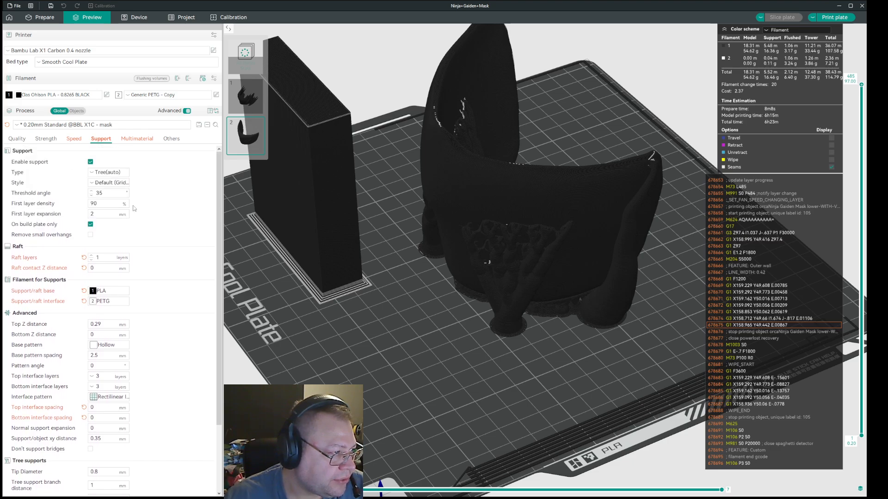
scroll(167, 285, "down", 3)
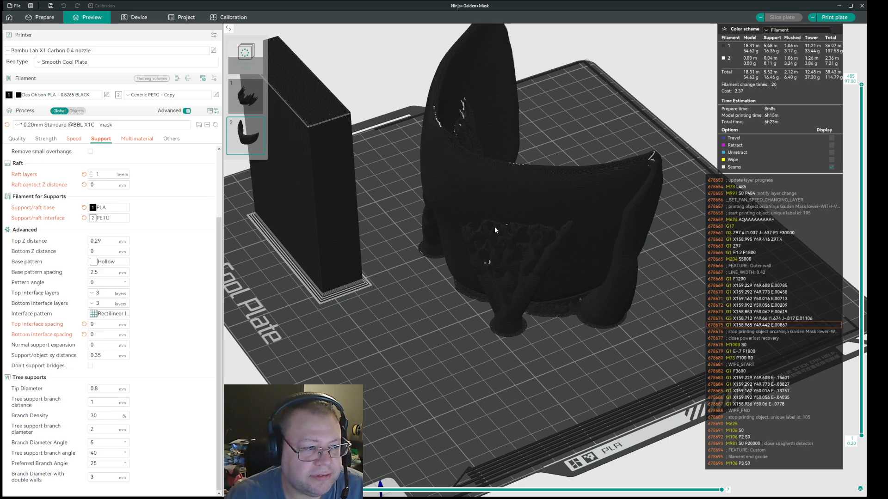
left_click(479, 229)
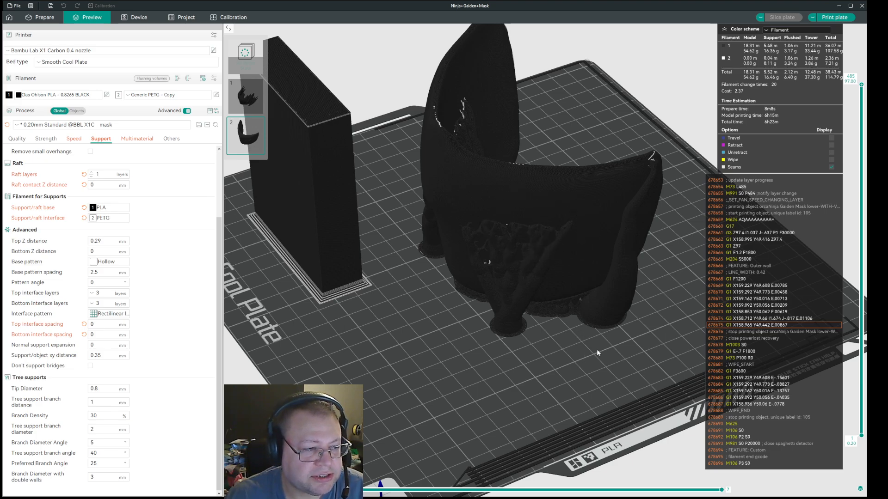
left_click_drag(597, 350, 566, 350)
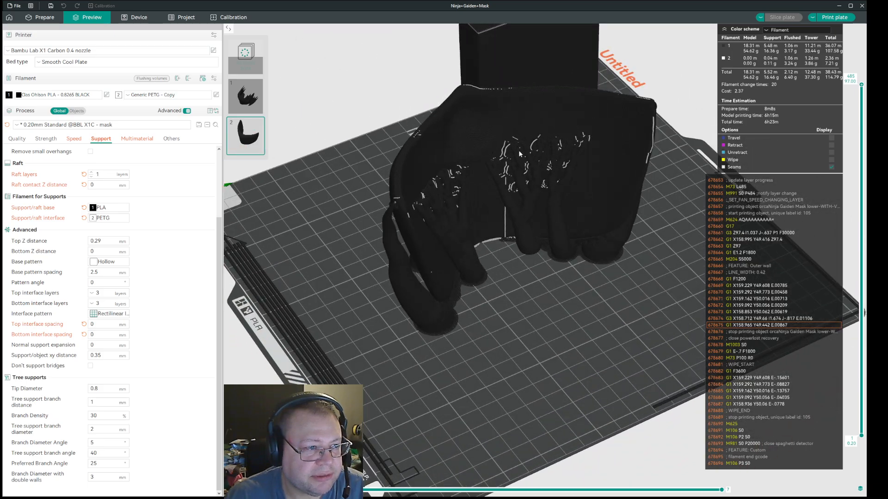
left_click_drag(519, 309, 562, 348)
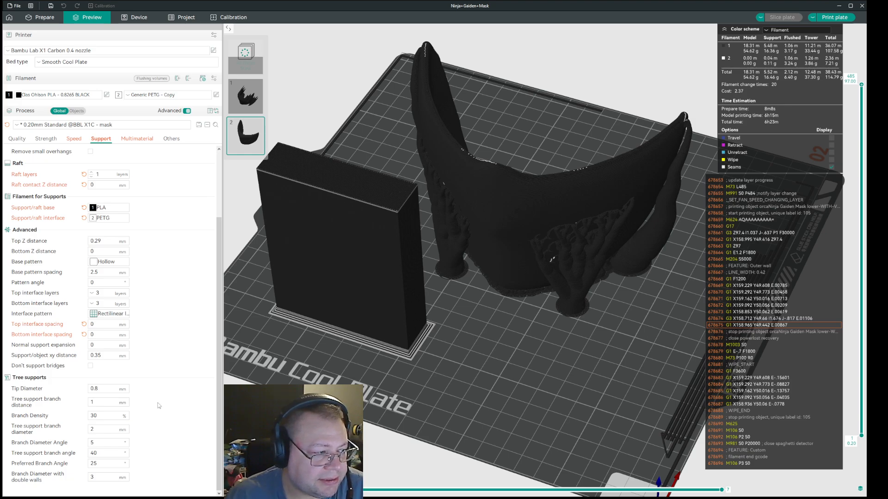
left_click_drag(370, 408, 402, 406)
scroll(404, 406, "up", 2)
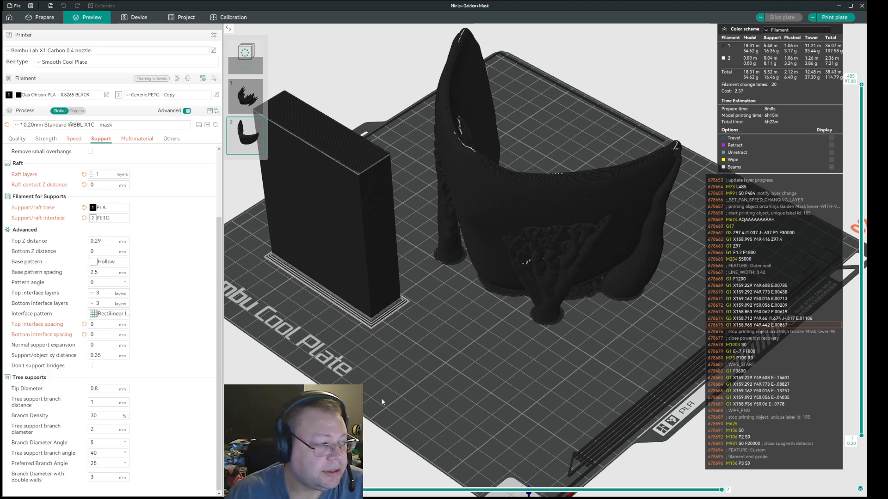
Try to set the tree supports' tip diameter to 0.2 mm
left_click(104, 389)
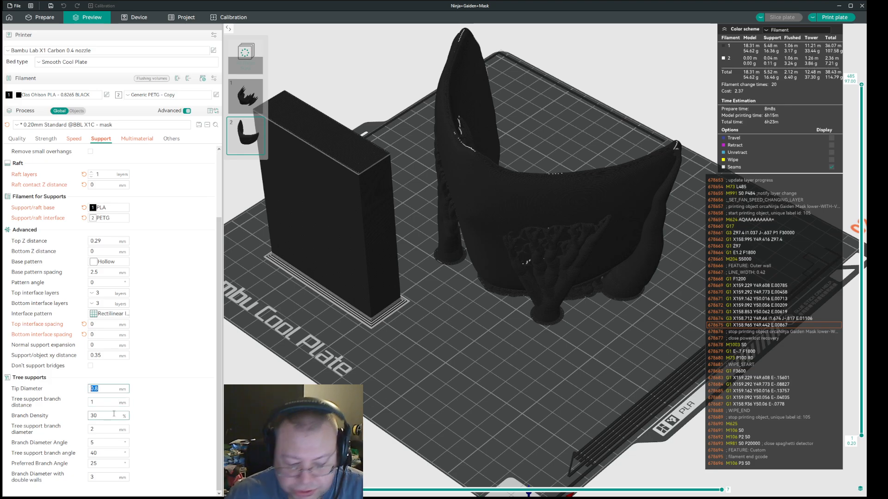
type("0")
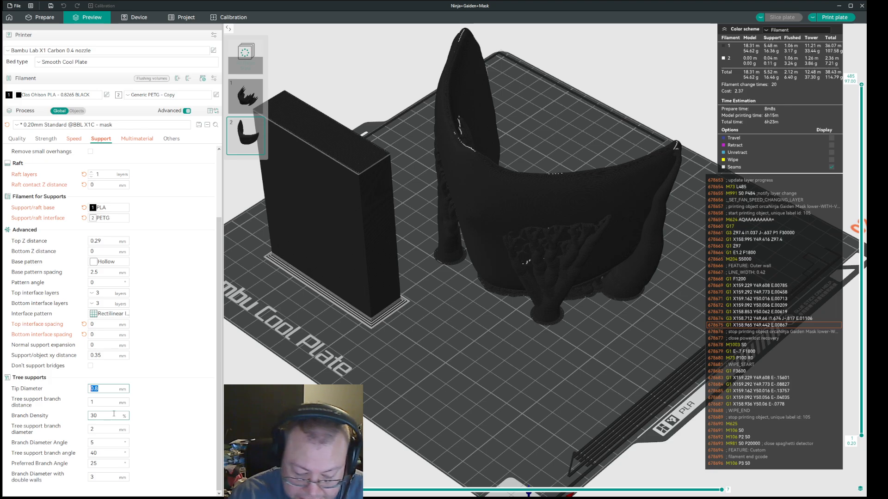
type(".2")
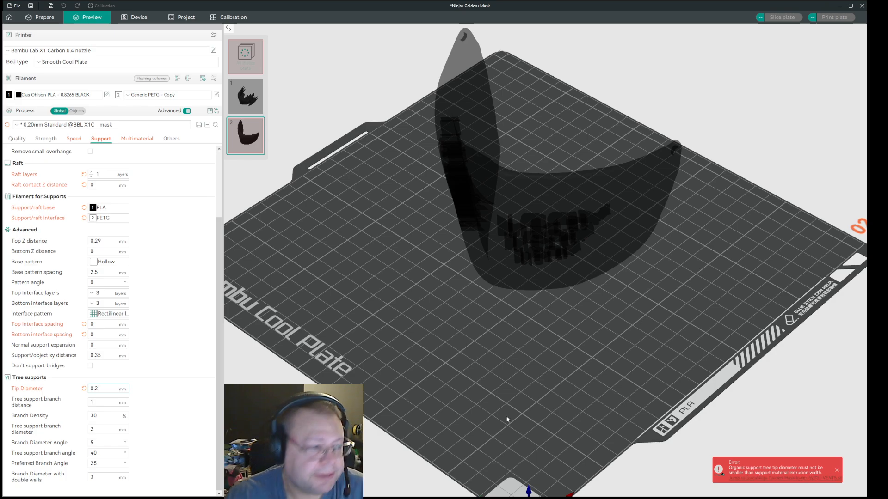
Check the support line width in the quality settings
left_click(22, 142)
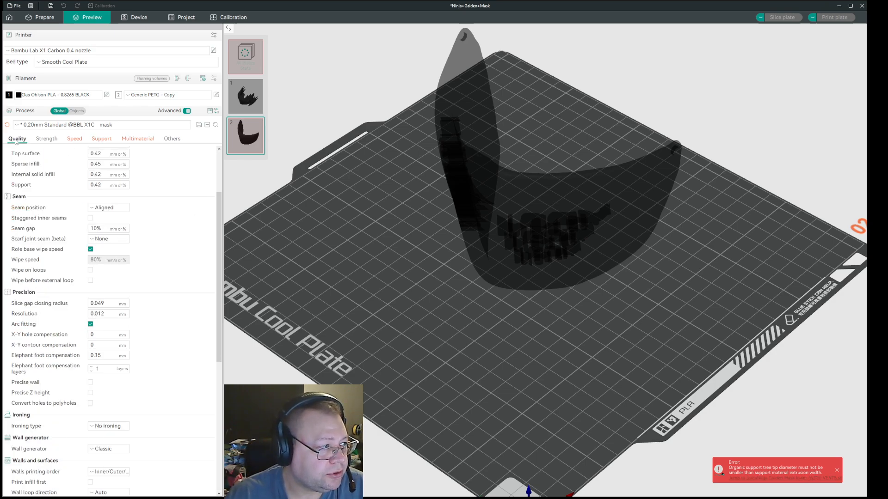
scroll(196, 324, "up", 4)
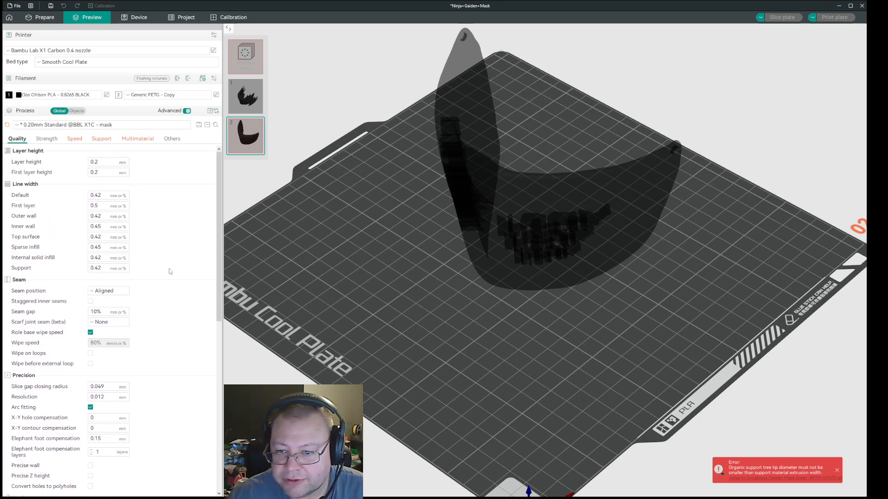
left_click(92, 268)
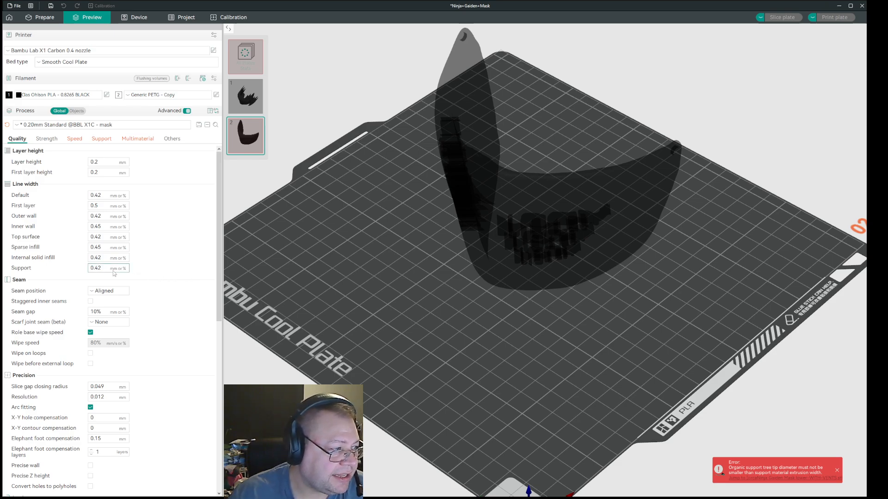
left_click(171, 268)
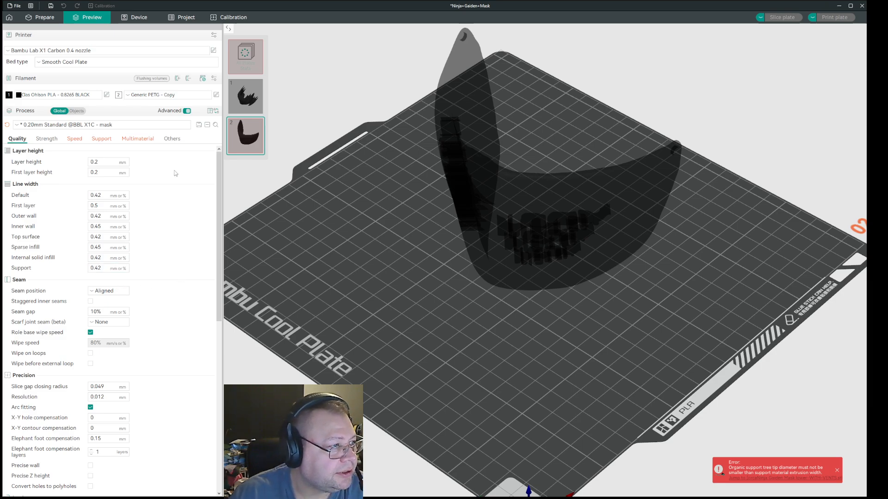
Set the tree supports' tip diameter to 0.42 mm and slice the mask plate again
left_click(102, 139)
scroll(111, 300, "down", 5)
double_click(94, 388)
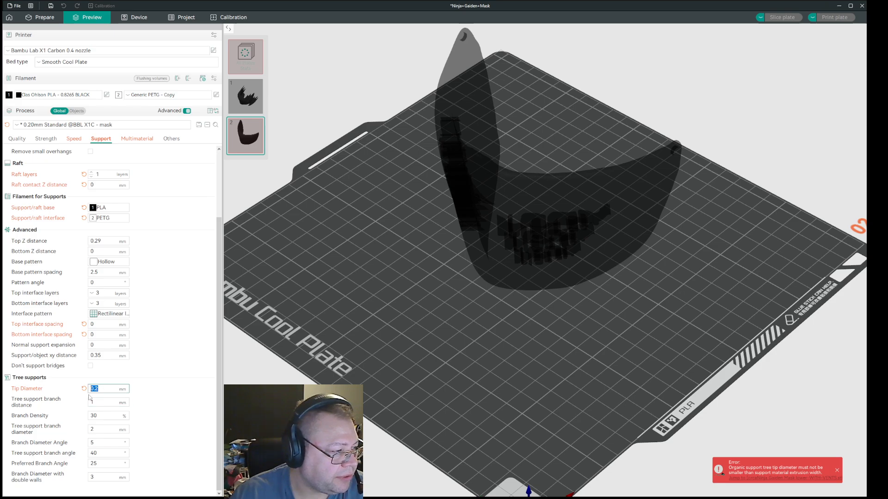
type("0.42")
left_click(148, 413)
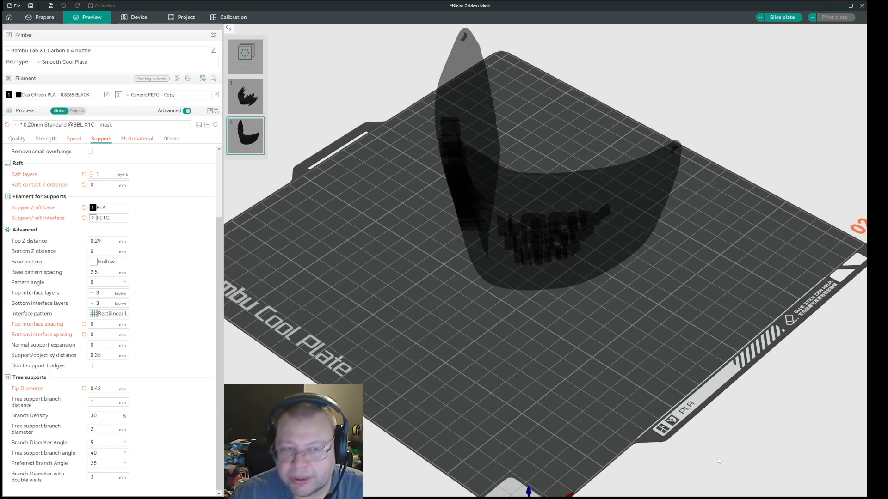
left_click(782, 17)
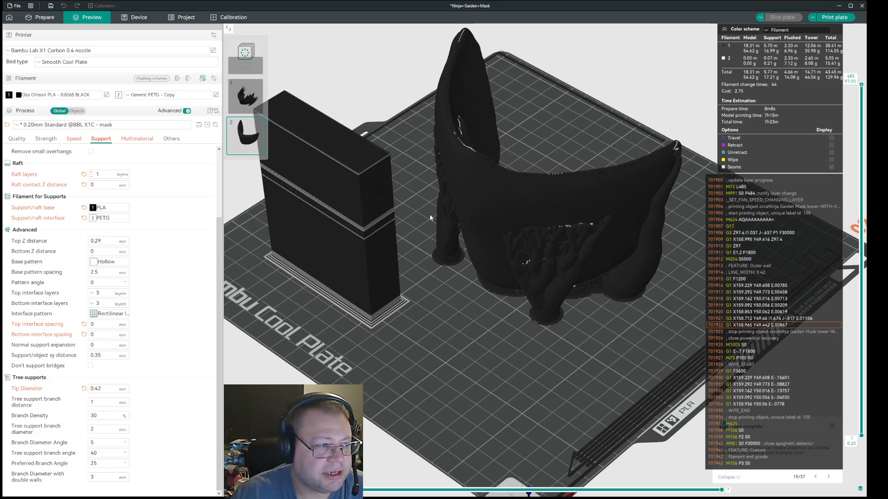
Lower the sliced preview to layer 273 and inspect the mask's cut-open tree supports from above
key("ctrl")
key("ctrl")
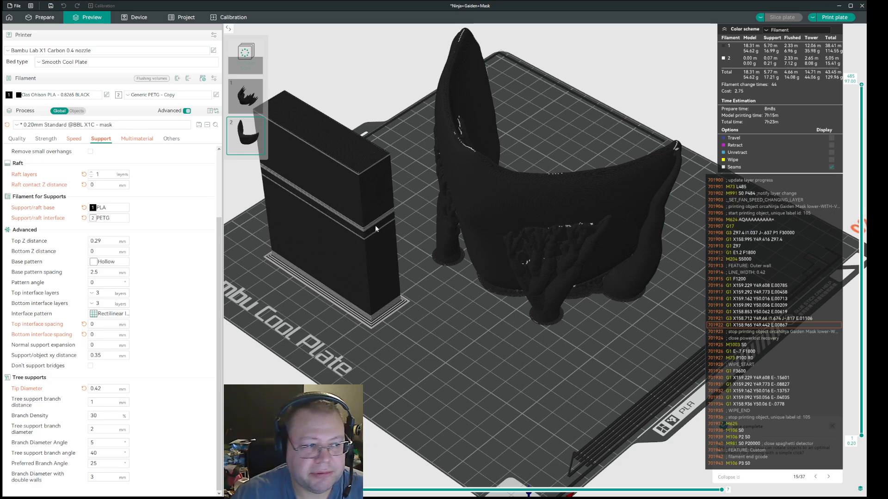
left_click_drag(862, 85, 856, 240)
scroll(566, 259, "up", 3)
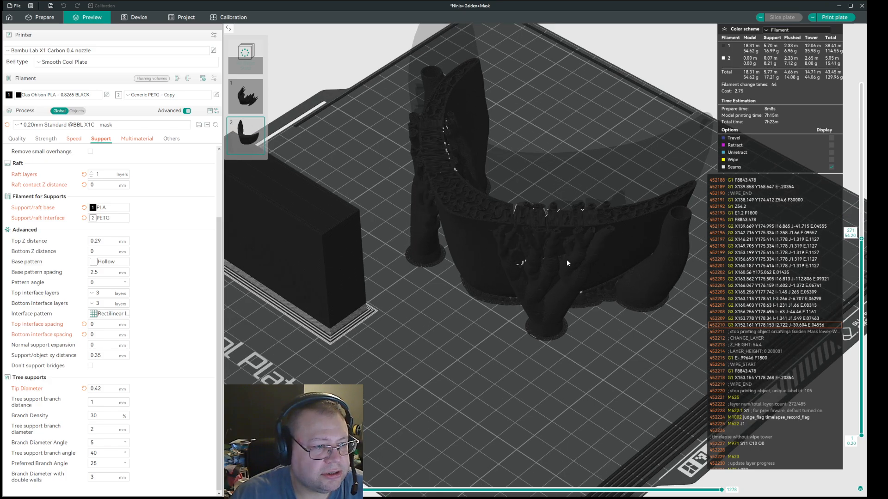
left_click_drag(567, 259, 648, 321)
scroll(862, 239, "up", 1)
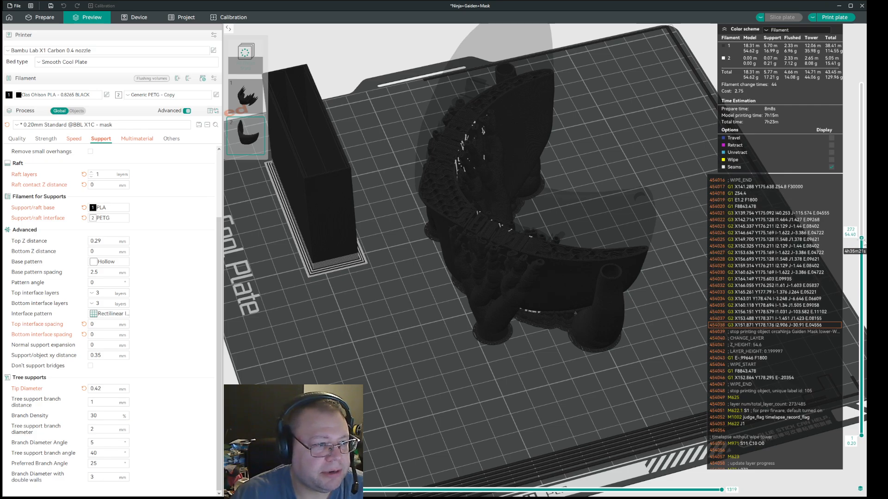
scroll(863, 241, "up", 1)
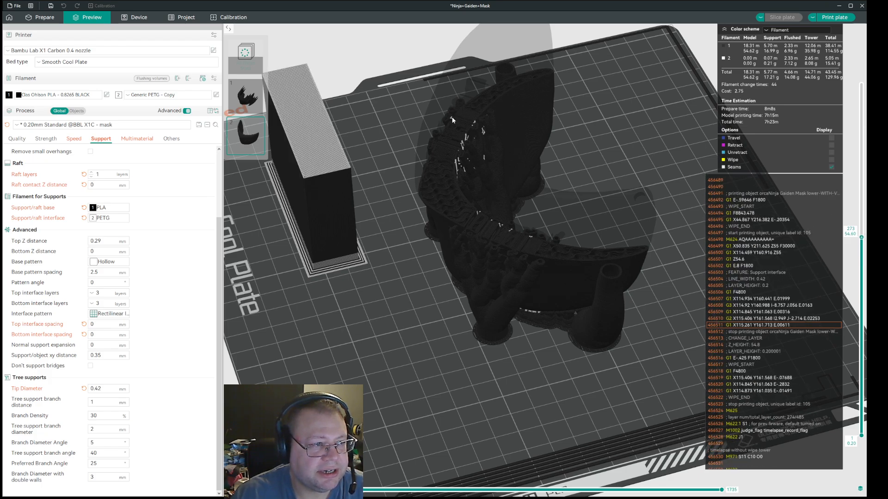
key("ctrl")
key("ctrl")
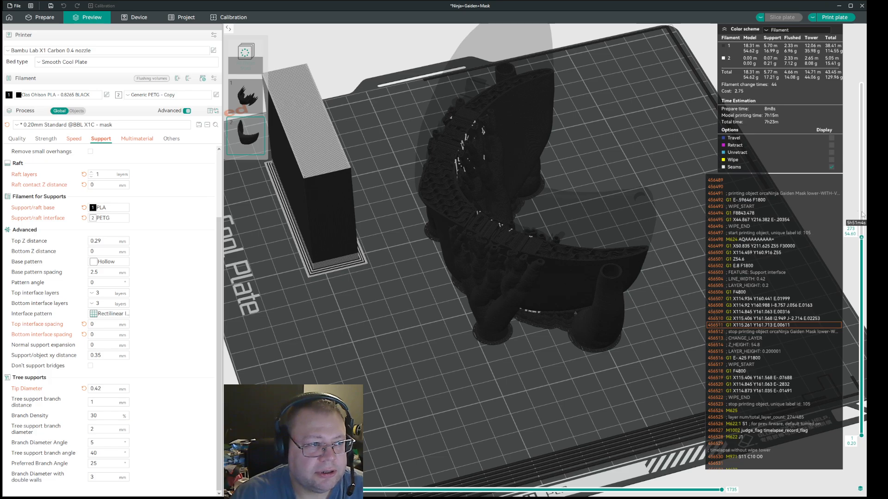
Compare layers 272 to 274 to examine where PETG support interface is printed and how the prime tower alternates
scroll(862, 214, "down", 1)
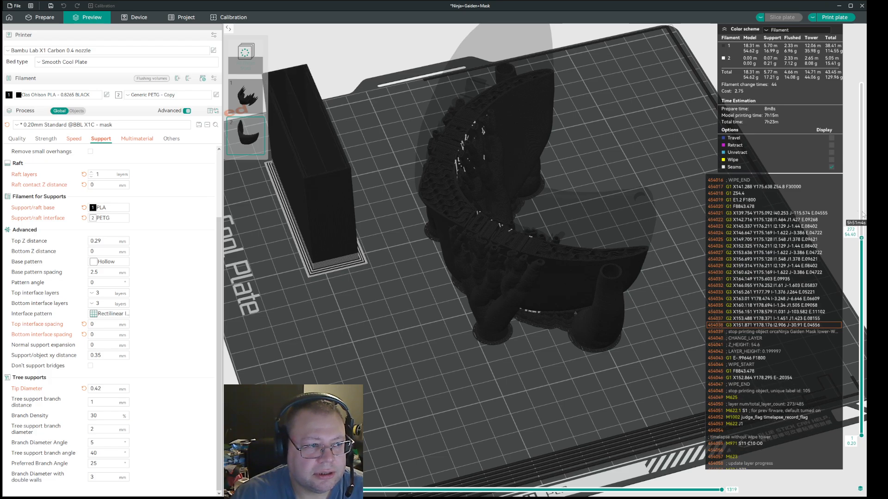
scroll(863, 214, "up", 2)
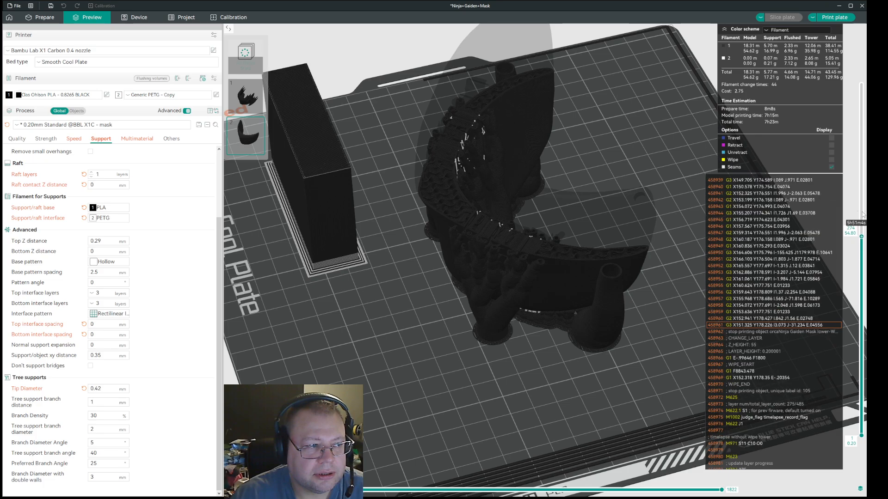
scroll(862, 214, "down", 1)
scroll(863, 214, "down", 1)
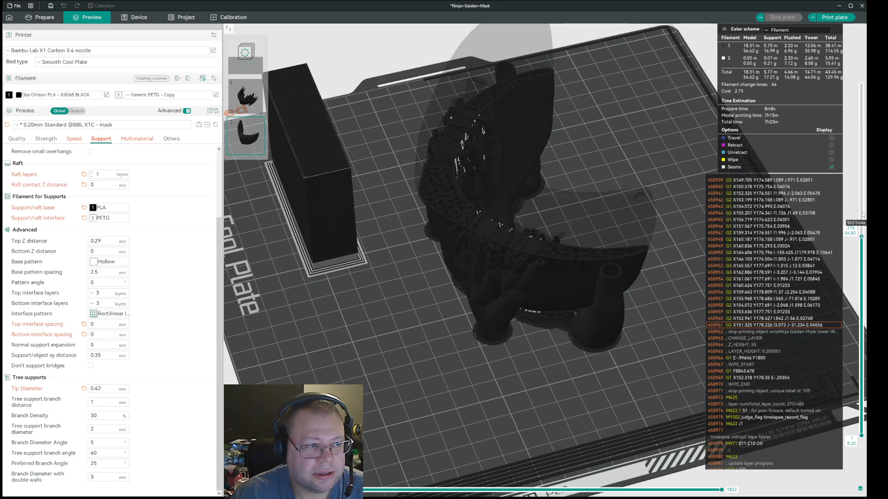
scroll(863, 214, "up", 1)
scroll(862, 214, "up", 1)
scroll(862, 214, "down", 1)
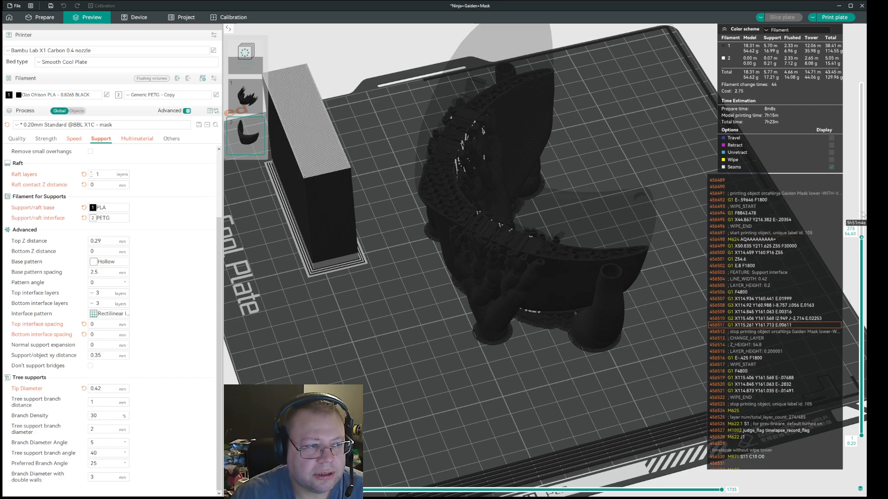
scroll(863, 214, "up", 1)
scroll(862, 214, "down", 1)
scroll(862, 214, "down", 1)
scroll(862, 214, "up", 1)
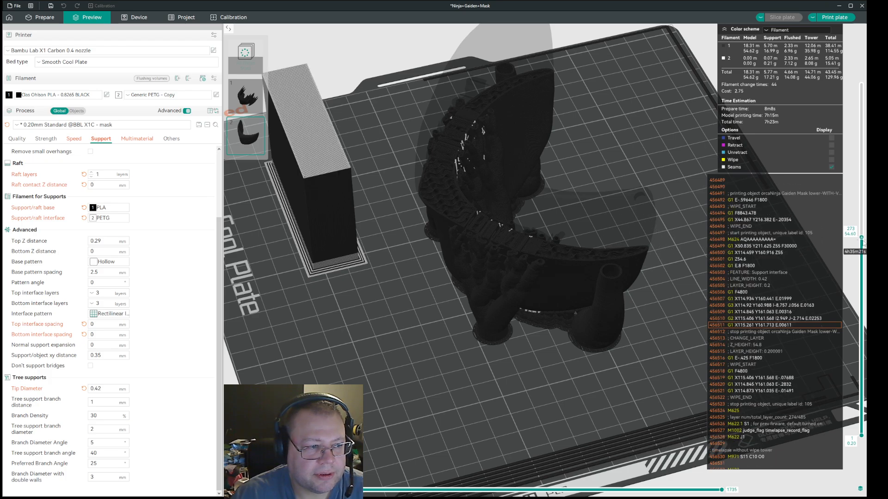
Step back and forth through layers 273 to 276, checking the small interface patches on the mask's supports against the prime tower
scroll(863, 242, "up", 1)
scroll(862, 242, "down", 1)
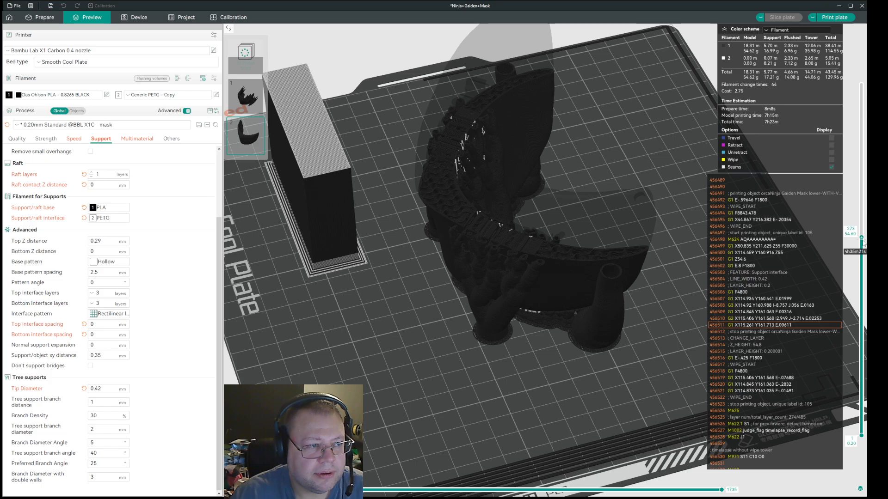
scroll(862, 242, "up", 1)
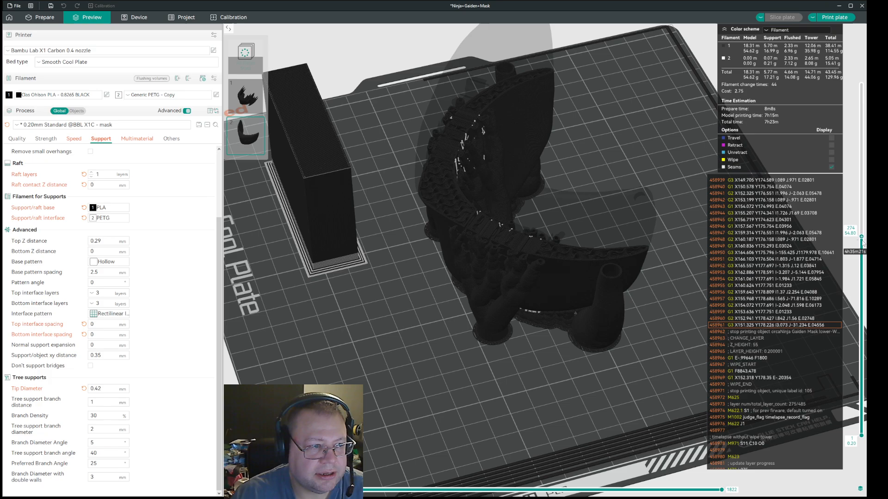
scroll(863, 242, "up", 1)
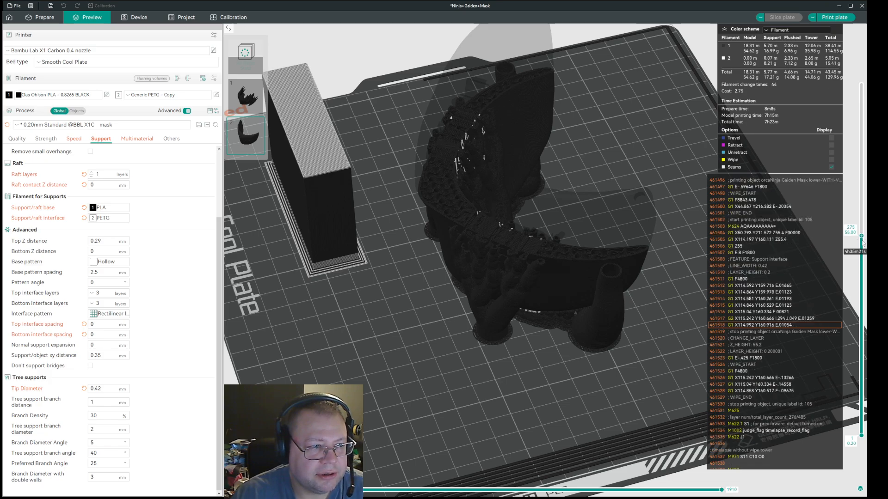
scroll(863, 244, "down", 1)
scroll(862, 244, "up", 1)
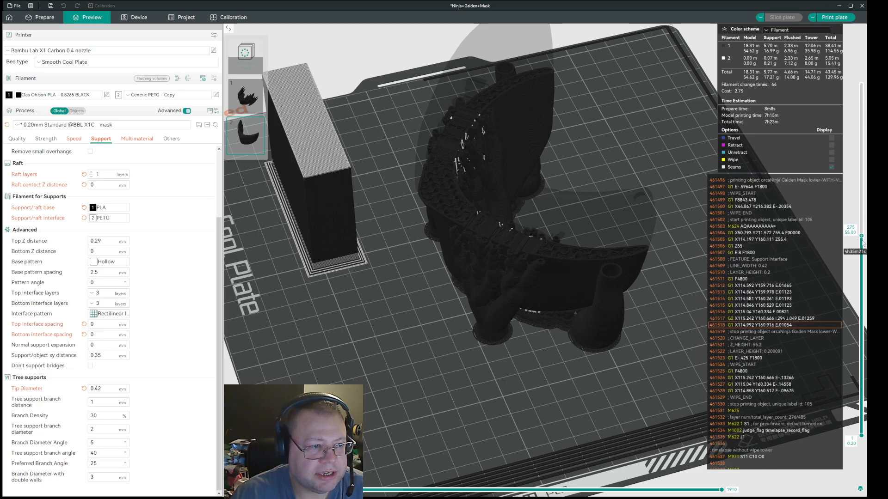
scroll(863, 243, "down", 1)
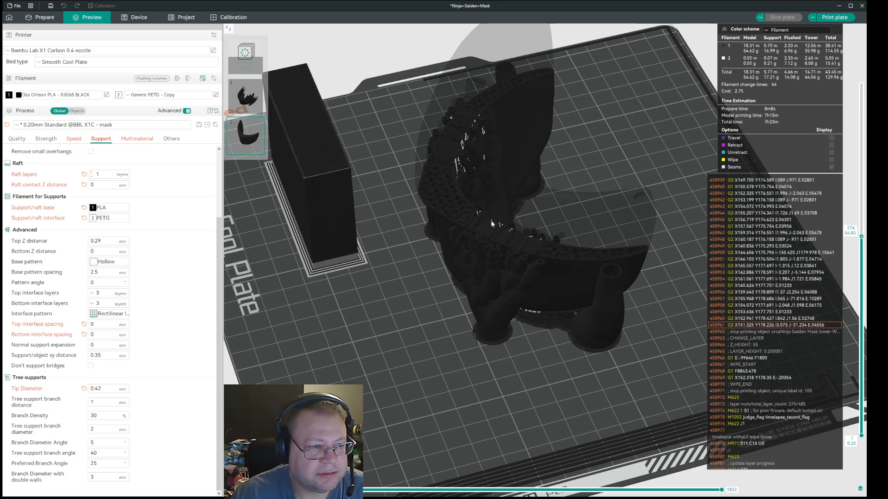
scroll(862, 241, "up", 1)
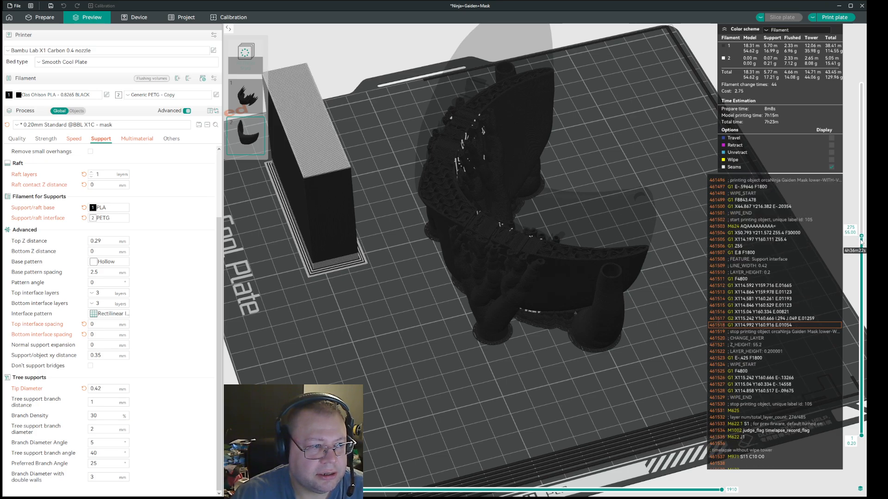
scroll(861, 240, "down", 1)
scroll(861, 241, "up", 1)
scroll(861, 241, "down", 1)
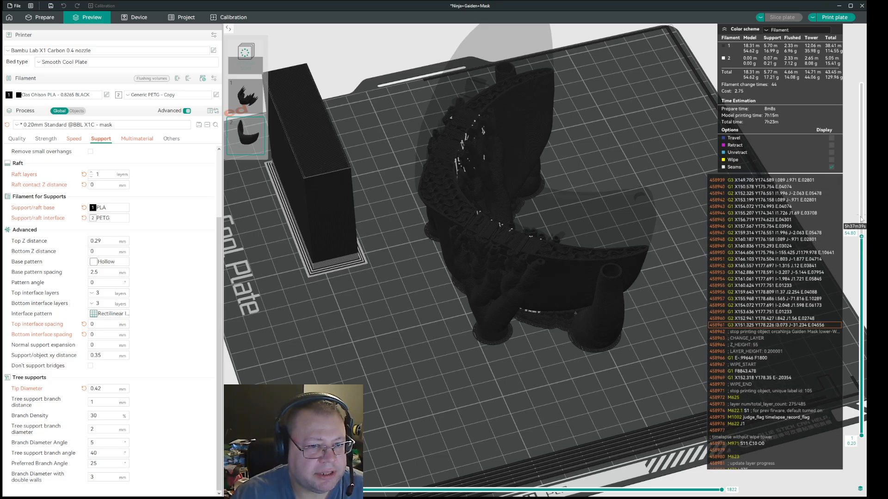
scroll(861, 233, "up", 1)
scroll(861, 234, "down", 1)
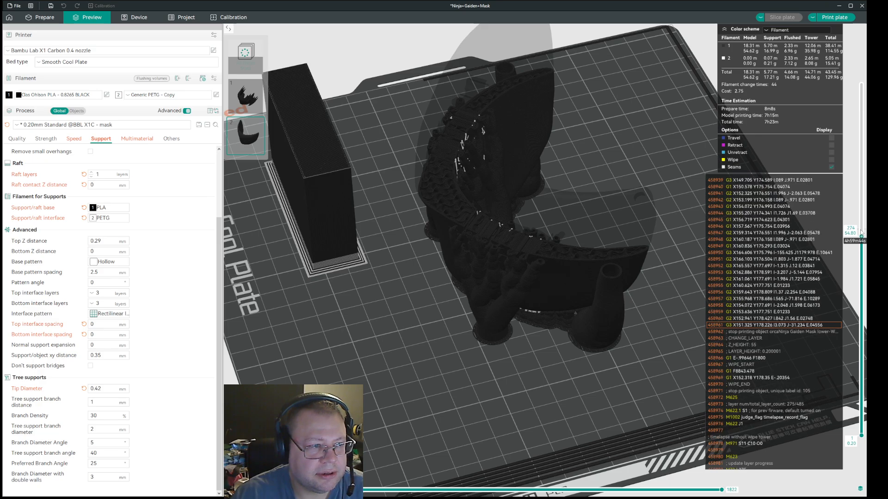
scroll(860, 234, "up", 1)
left_click(450, 117)
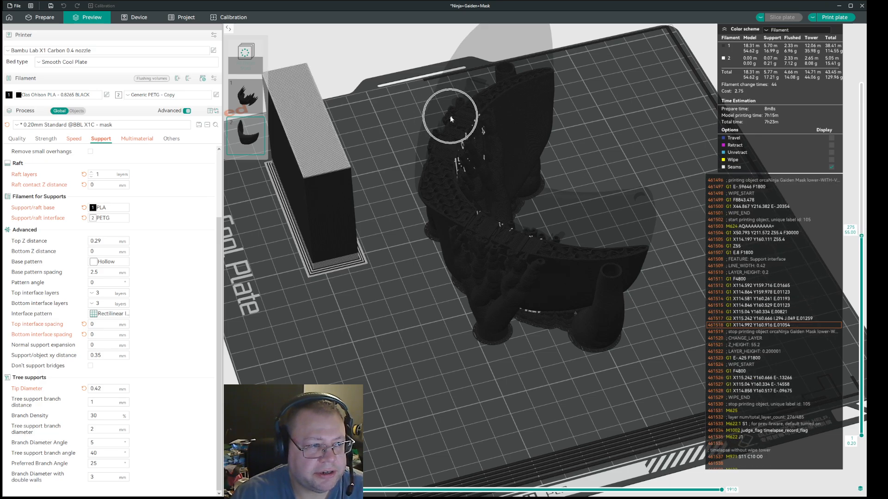
scroll(862, 236, "up", 1)
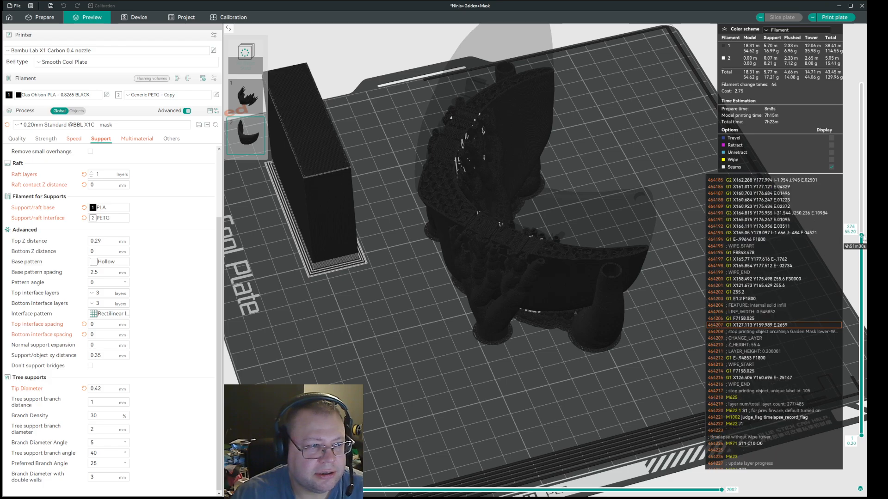
scroll(862, 236, "down", 1)
scroll(862, 236, "up", 1)
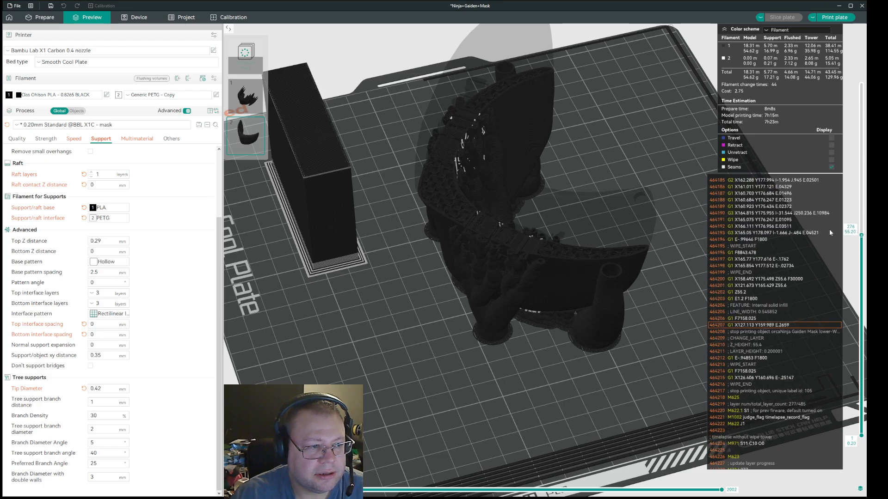
scroll(861, 236, "down", 1)
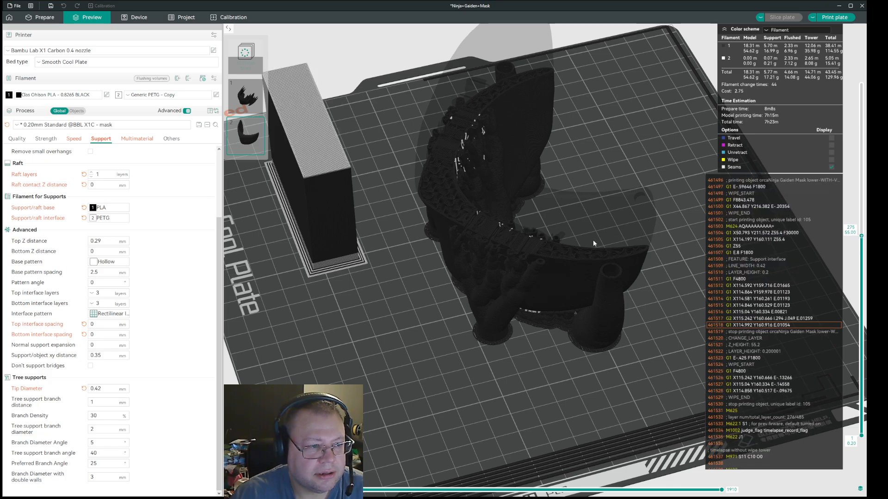
Advance the preview to layer 298 and examine the PETG interface spots on the support tips up close
key("ctrl")
scroll(862, 235, "up", 2)
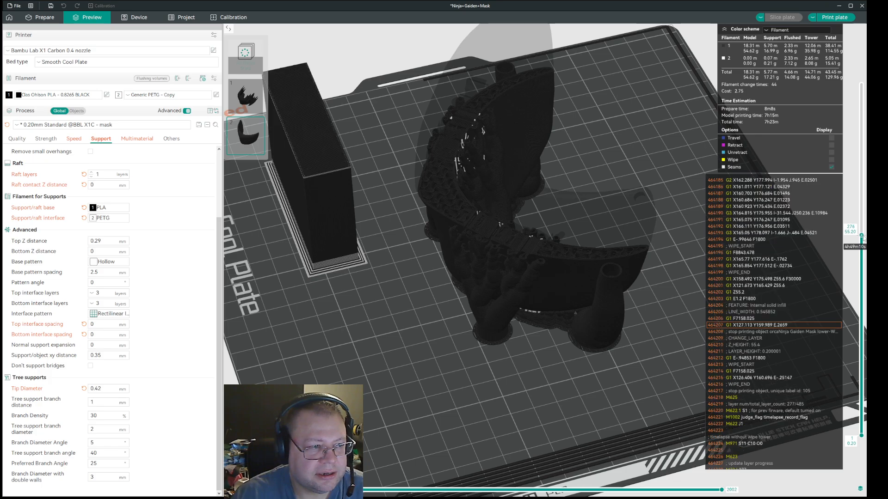
scroll(863, 237, "up", 10)
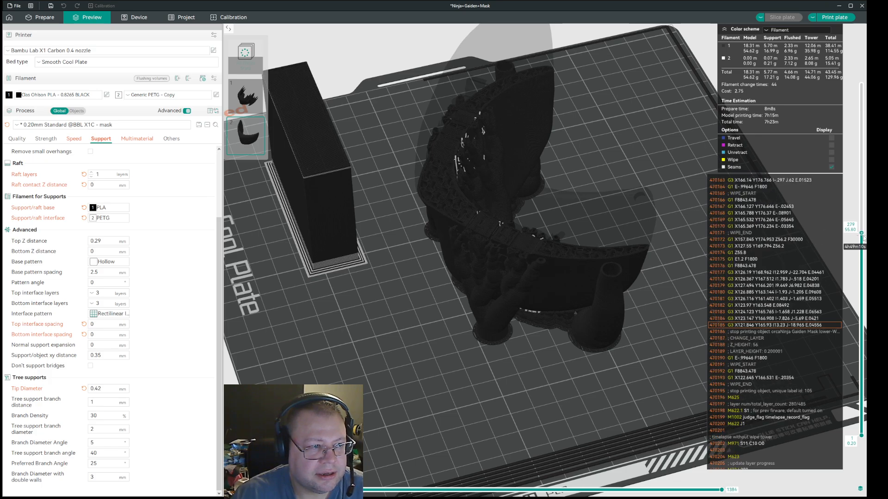
scroll(863, 238, "up", 13)
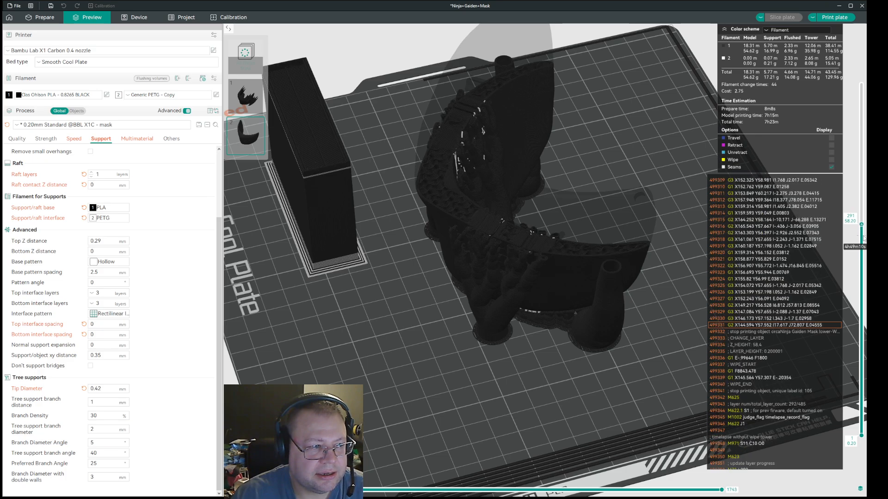
scroll(862, 238, "down", 2)
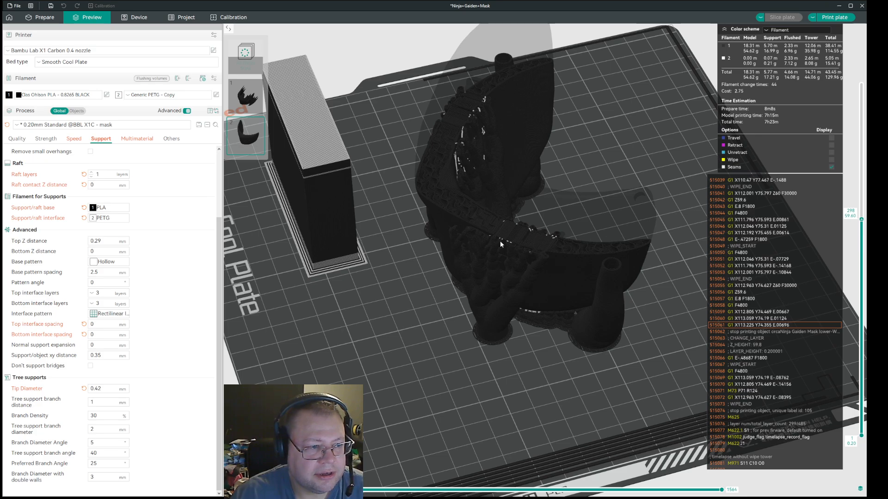
scroll(509, 241, "up", 8)
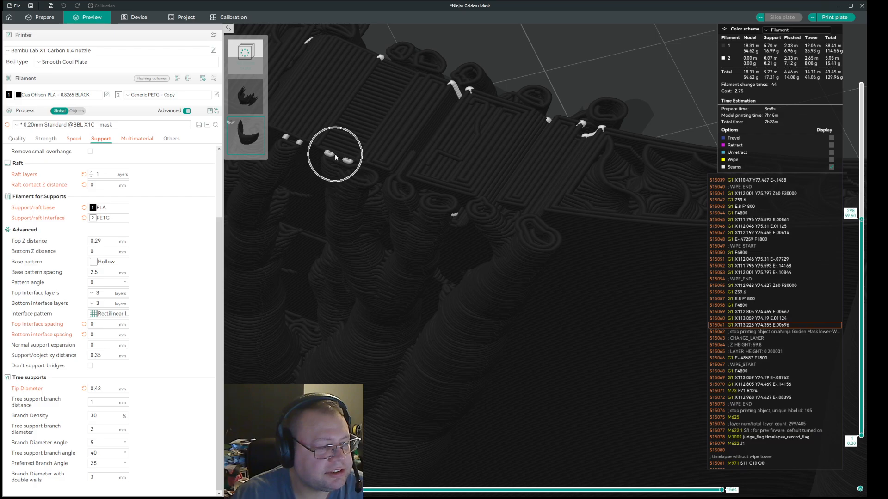
scroll(334, 153, "down", 5)
scroll(428, 201, "down", 6)
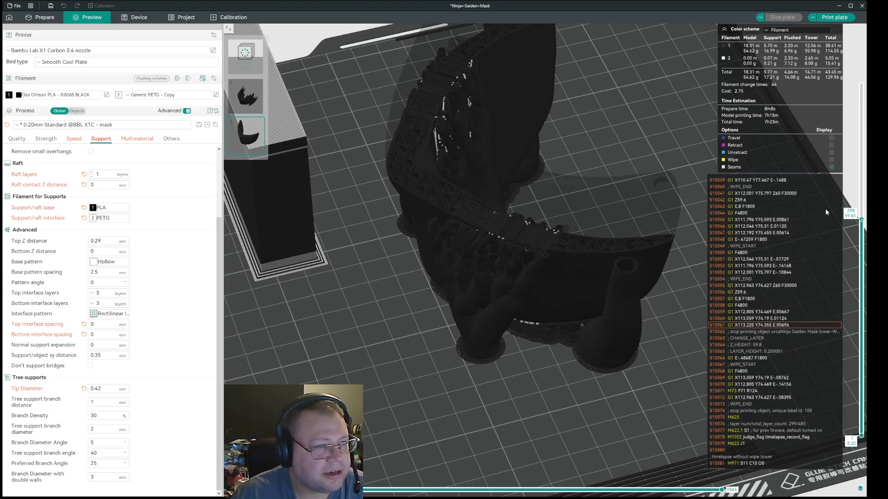
Step through layers 299 to 303 to check how often the filament alternates between mask, support interface and prime tower
scroll(861, 217, "up", 1)
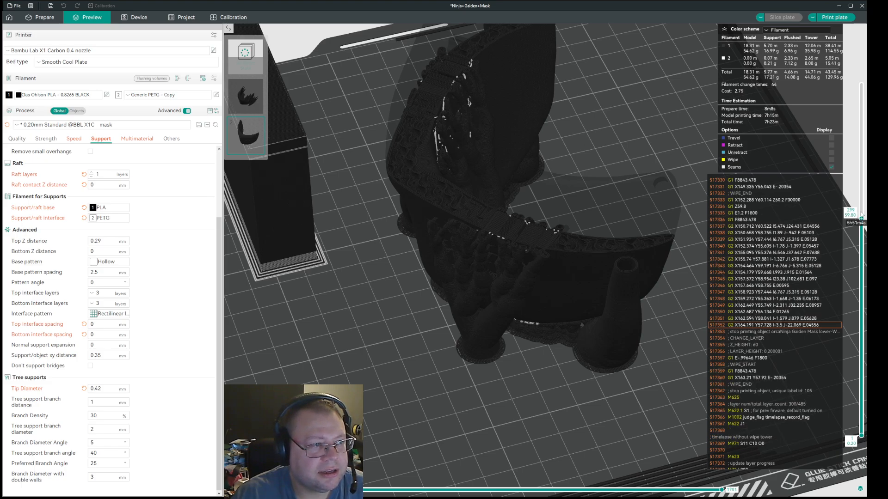
scroll(861, 217, "up", 1)
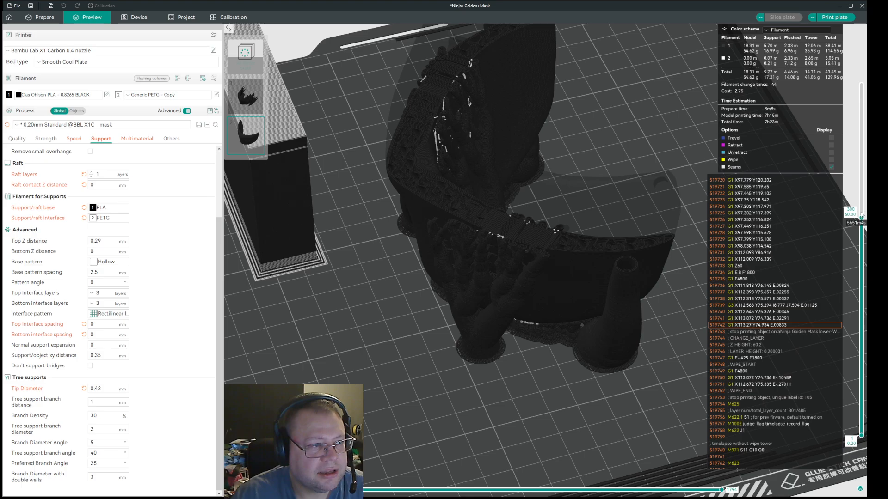
scroll(506, 237, "up", 1)
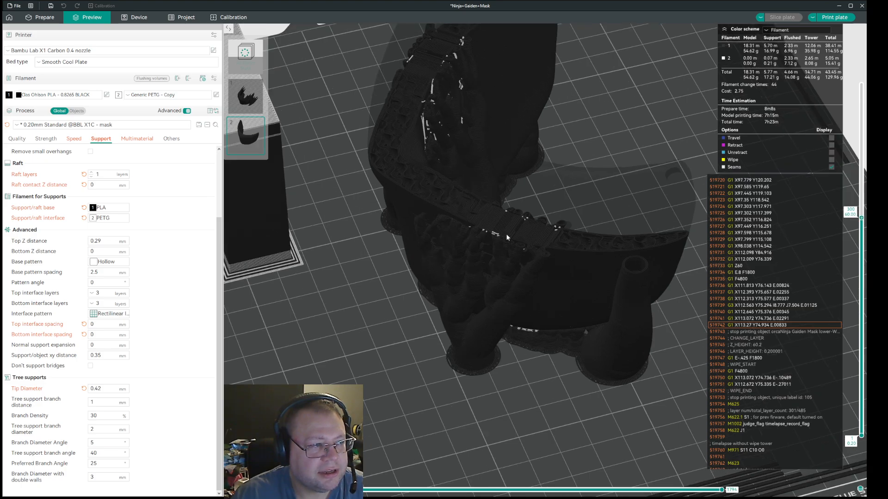
scroll(506, 237, "down", 4)
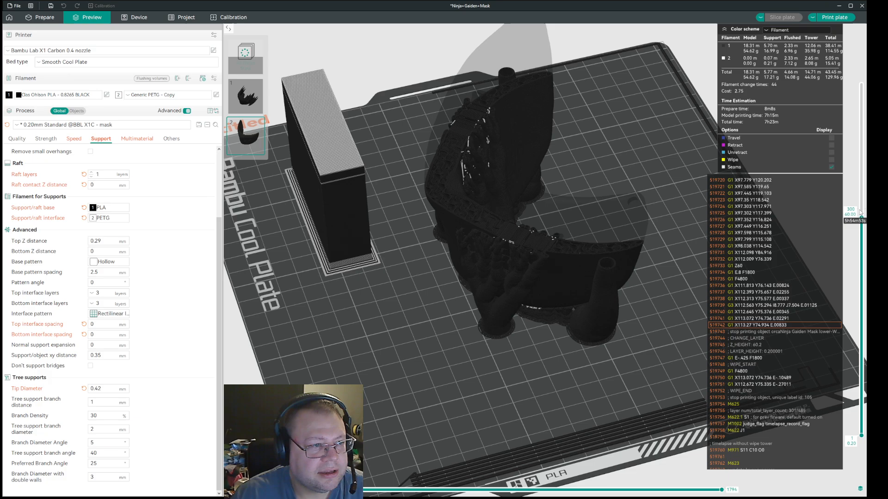
scroll(861, 214, "up", 1)
scroll(860, 212, "up", 2)
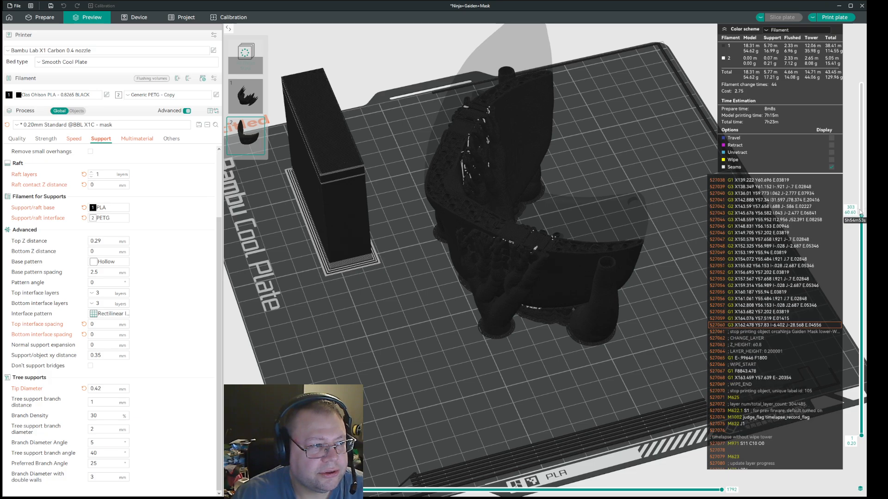
scroll(861, 213, "down", 1)
scroll(861, 212, "up", 1)
scroll(861, 213, "down", 1)
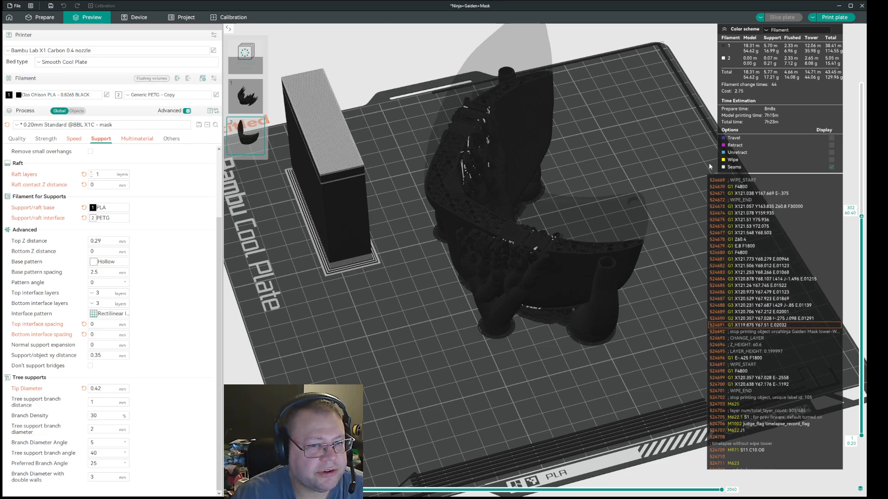
scroll(861, 215, "up", 1)
scroll(862, 215, "down", 1)
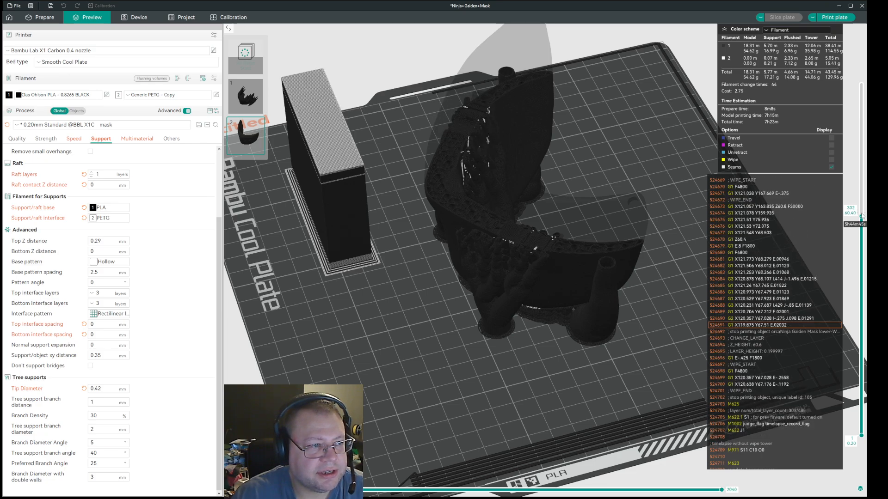
Step through layers 302 to 307 to check how the support interface spots and the prime tower alternate between filaments
scroll(861, 215, "up", 1)
scroll(861, 215, "down", 1)
scroll(861, 215, "up", 1)
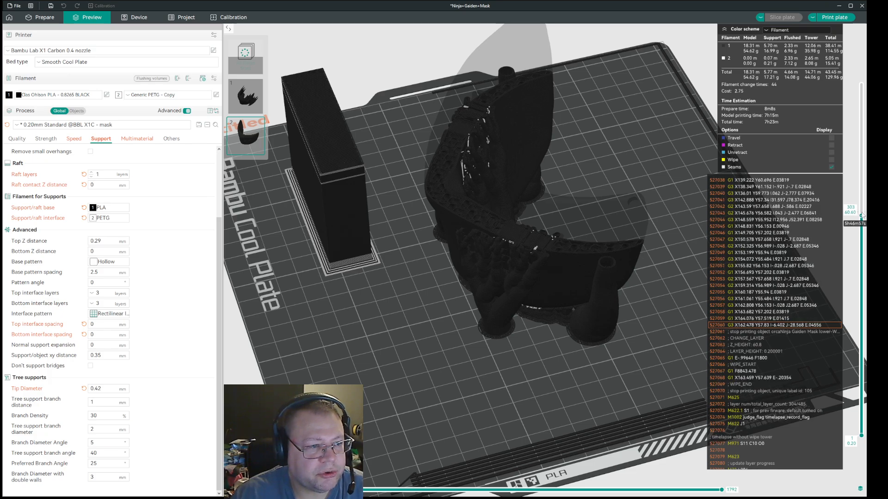
scroll(862, 215, "up", 1)
scroll(862, 216, "down", 1)
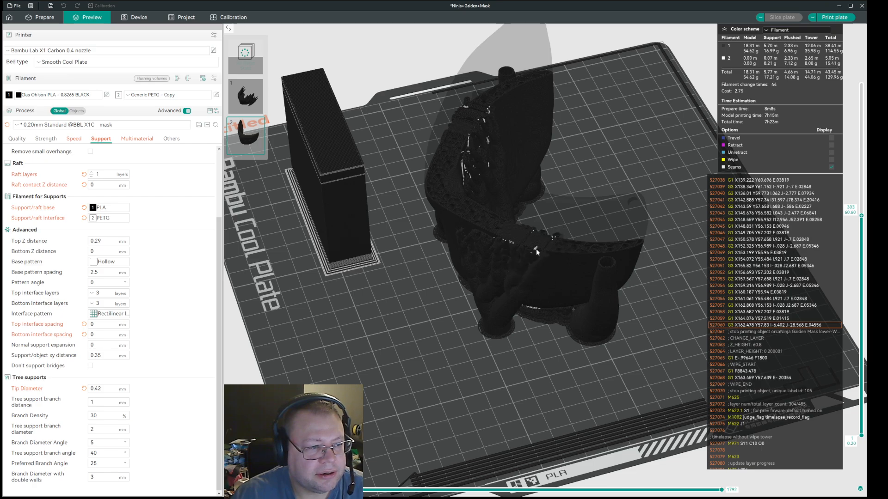
scroll(863, 220, "up", 1)
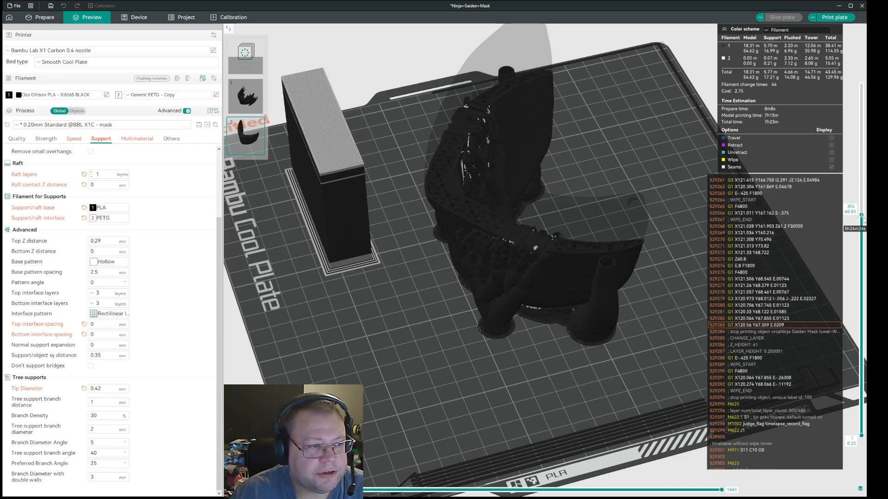
scroll(862, 220, "up", 3)
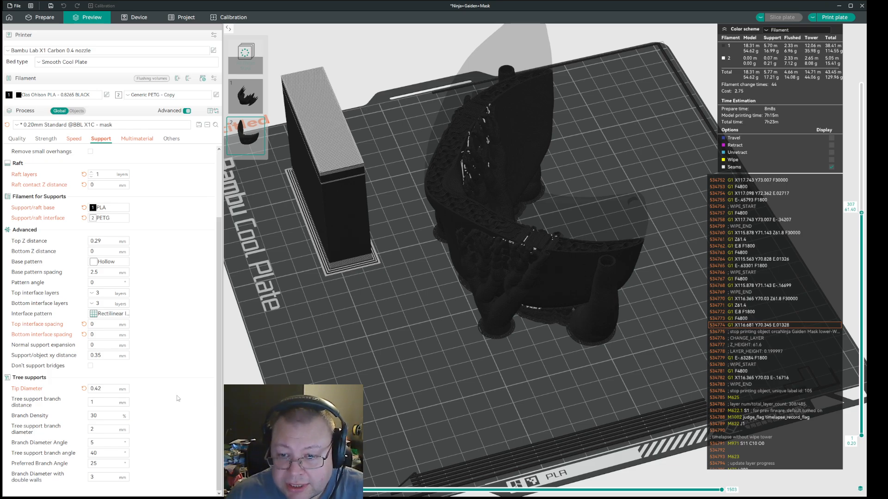
Try a tree support tip diameter of 0.3 mm
left_click_drag(109, 388, 95, 389)
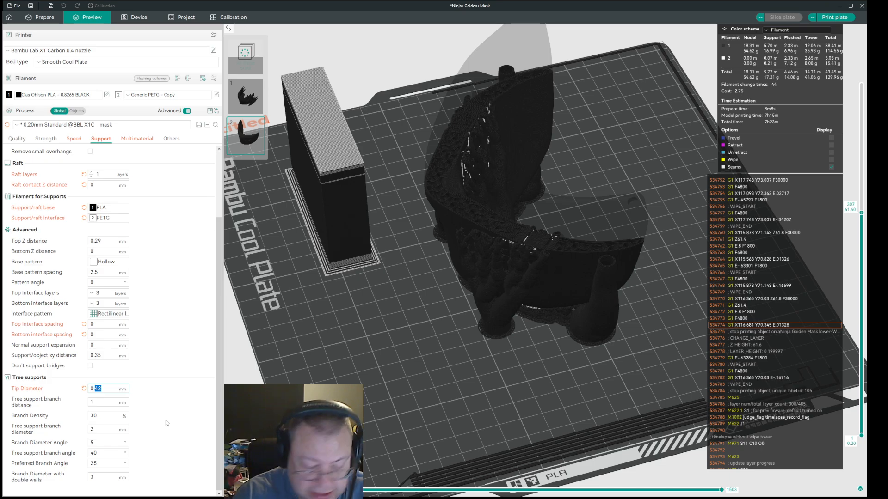
type("0")
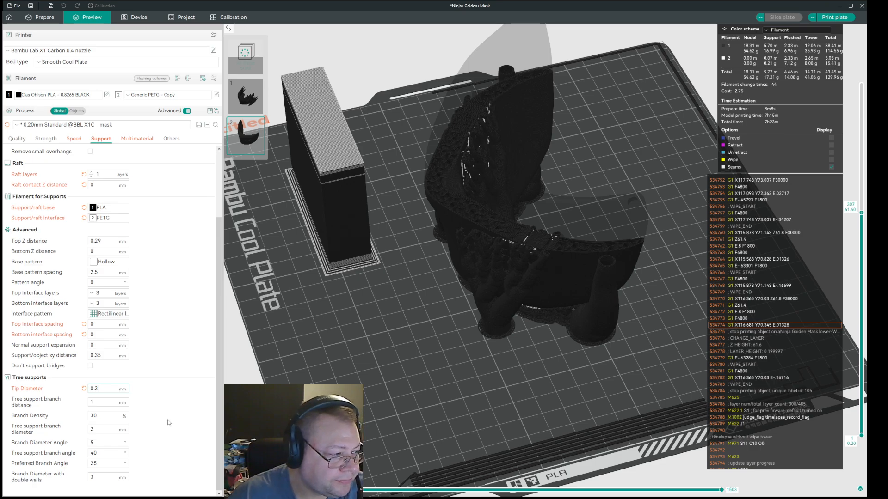
left_click(111, 402)
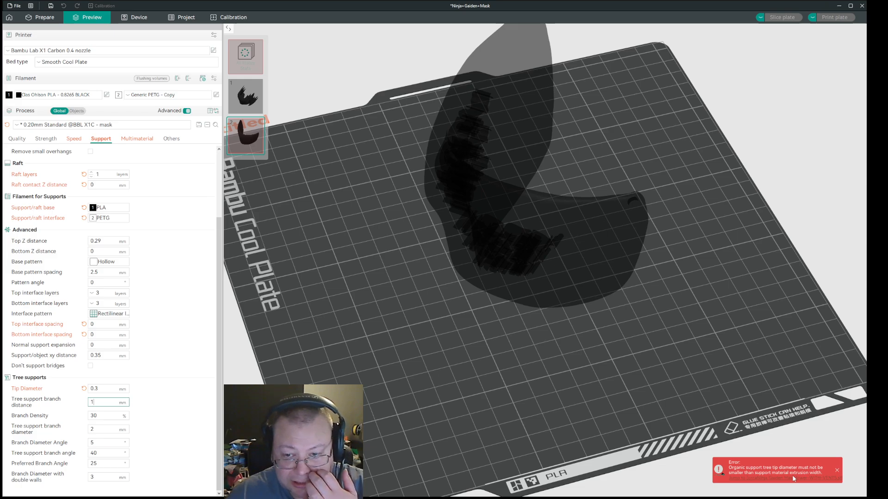
Set the support line width to 0.3 mm and re-slice the lower mask plate
left_click(17, 139)
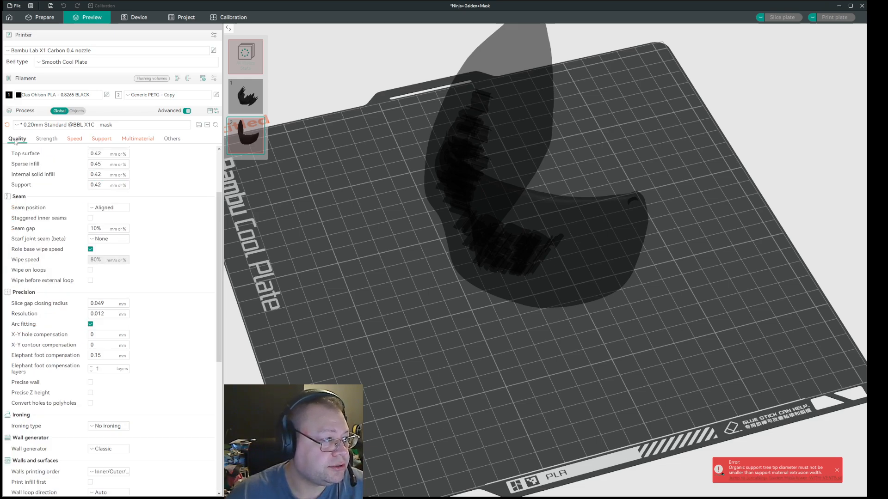
scroll(98, 228, "up", 3)
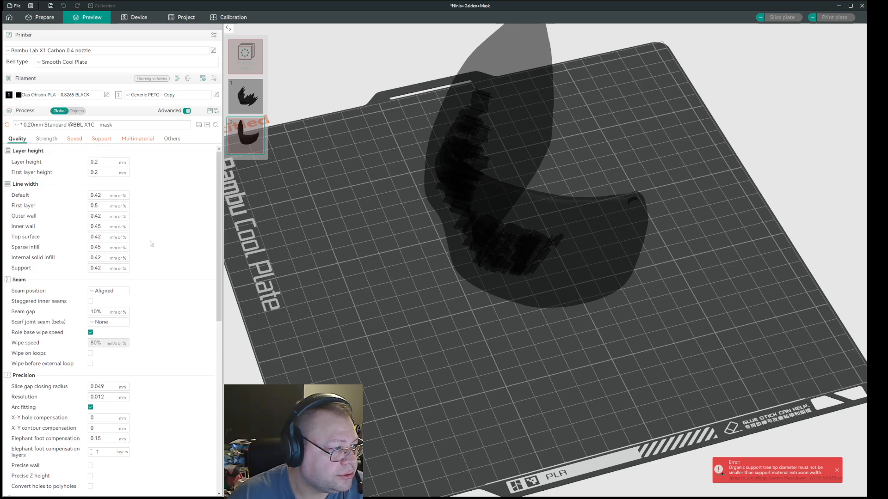
left_click_drag(102, 268, 96, 268)
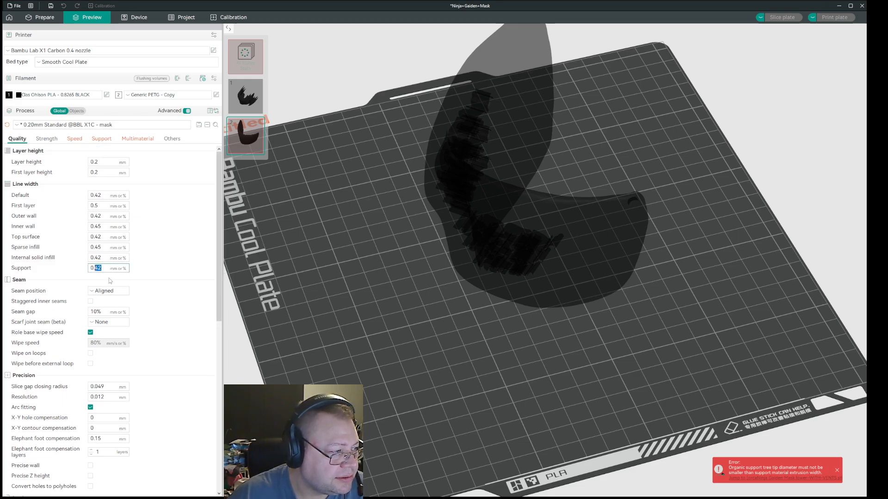
type("3")
key("Return")
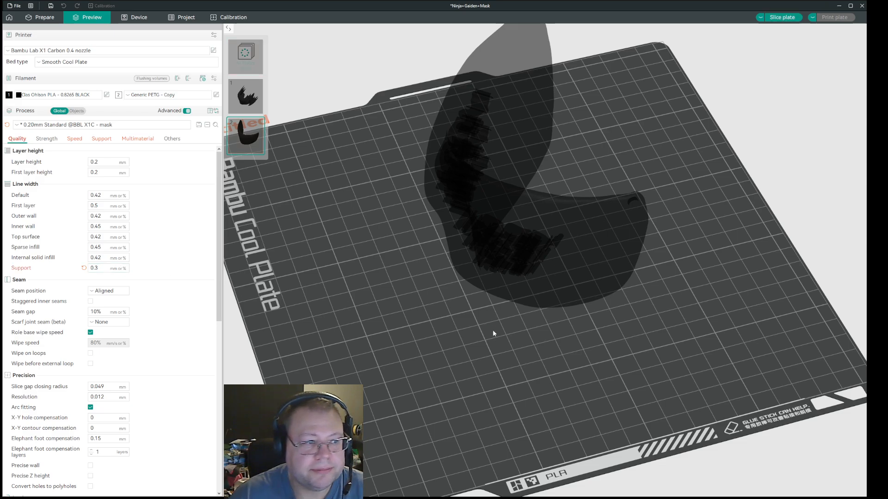
left_click(782, 17)
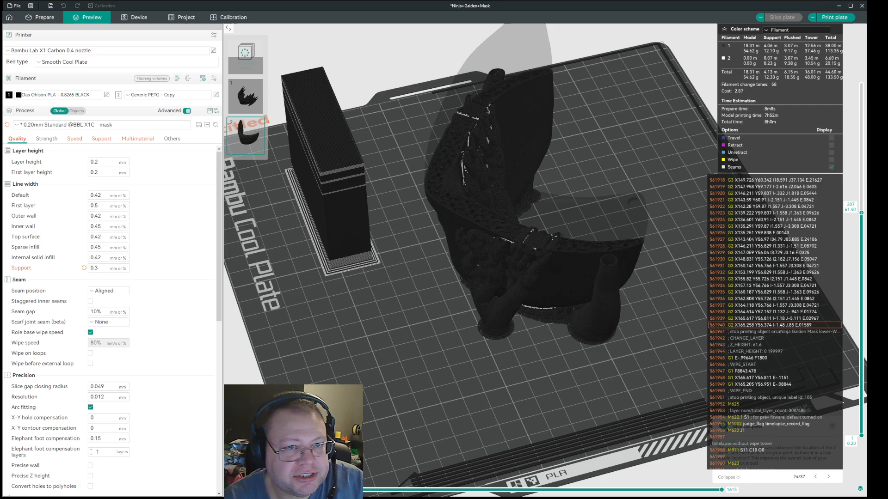
Examine the re-sliced preview from layer 241 up to layer 273 for changes in the PETG interface on the support tips
left_click_drag(861, 214, 861, 261)
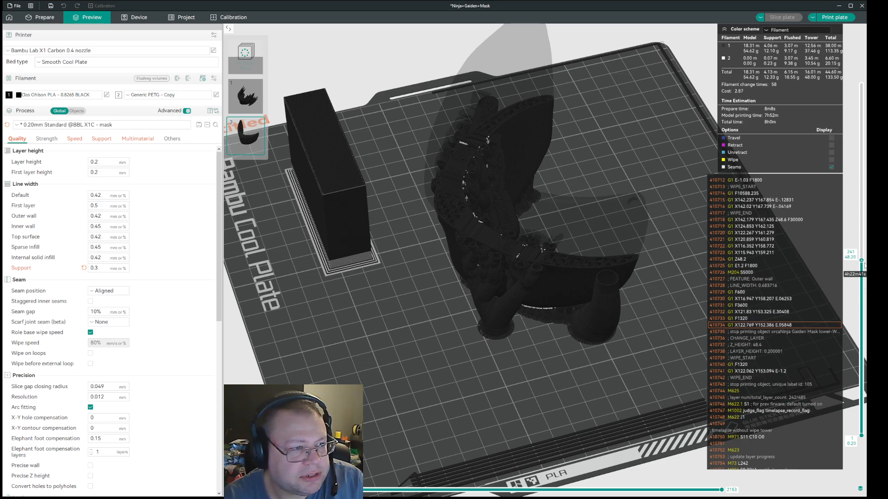
scroll(864, 266, "up", 1)
scroll(864, 266, "up", 2)
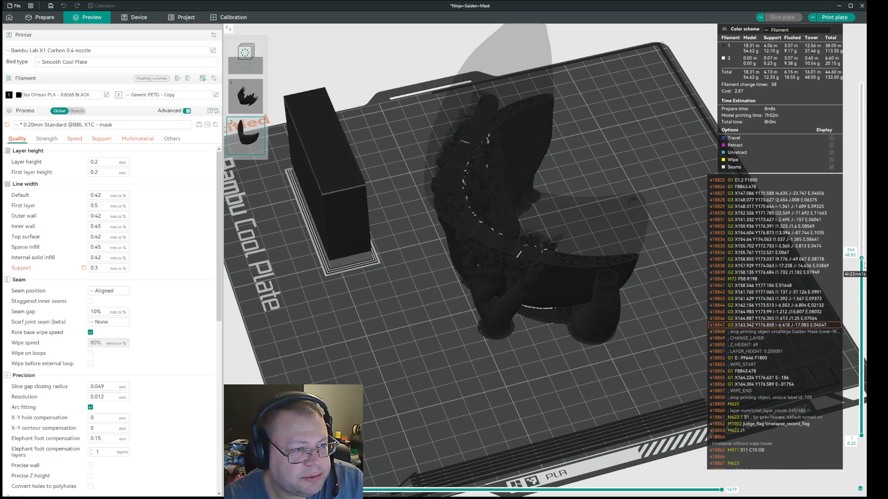
scroll(864, 266, "up", 6)
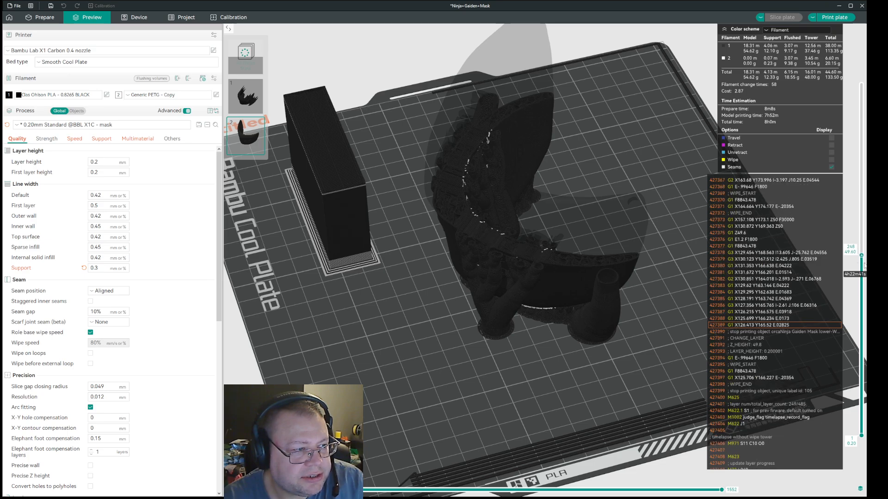
scroll(864, 265, "up", 12)
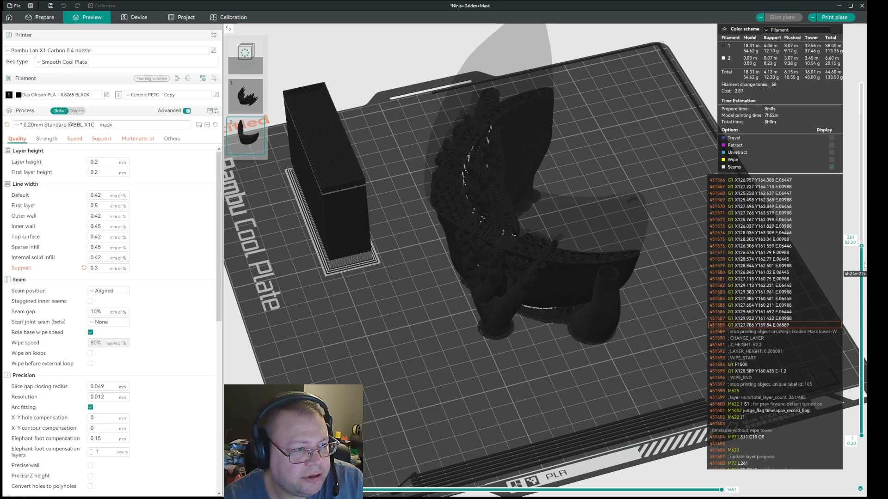
scroll(864, 265, "up", 8)
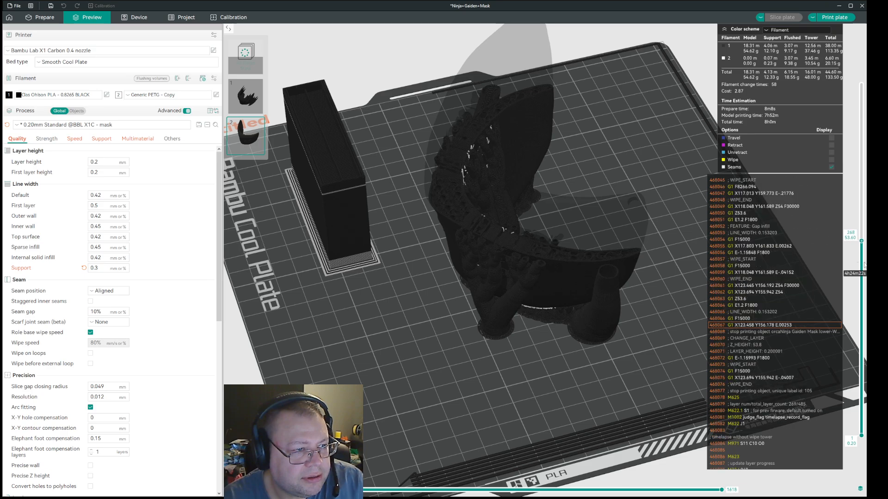
scroll(864, 265, "up", 3)
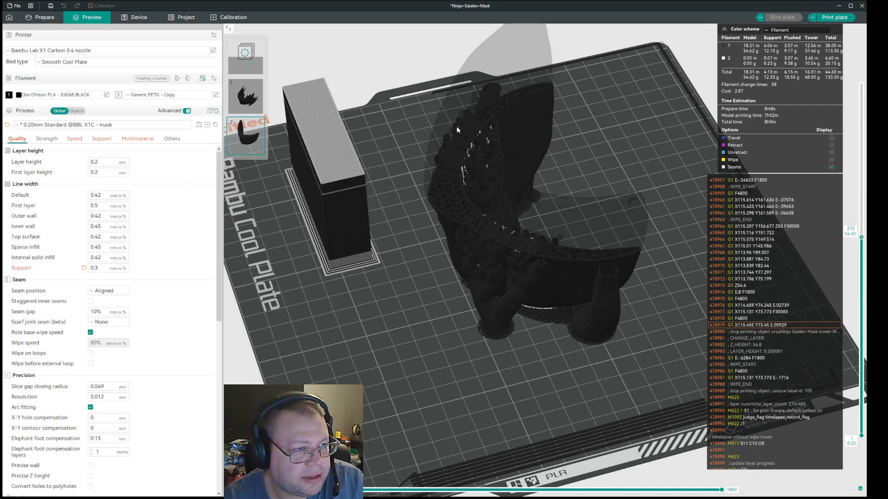
Compare layers 274 to 276 to see where interface spots are printed relative to the prime tower's filament changes
scroll(863, 244, "up", 1)
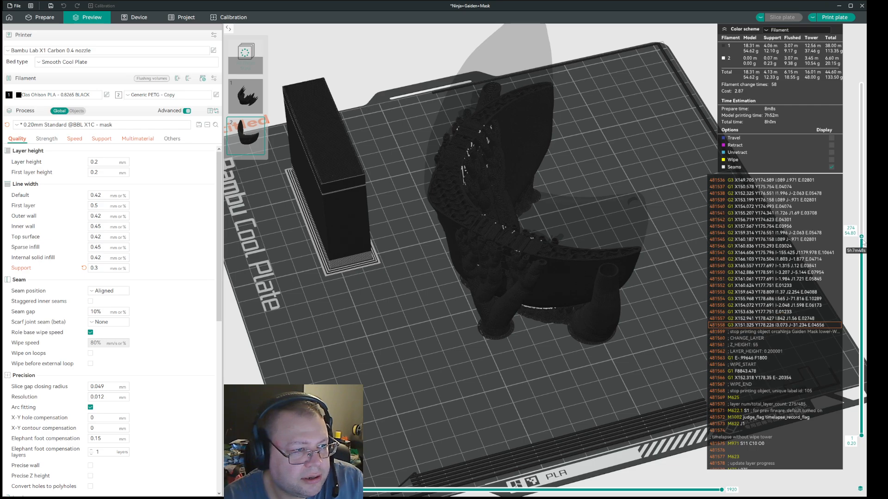
scroll(862, 244, "up", 1)
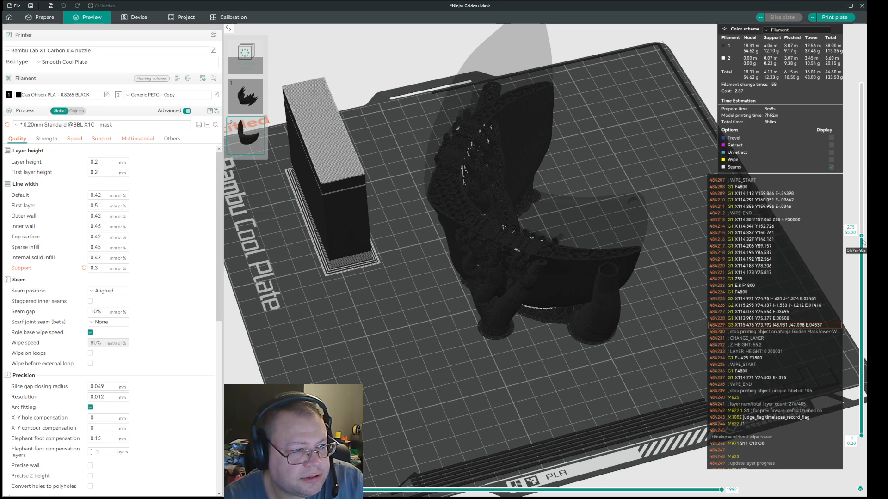
scroll(863, 243, "down", 1)
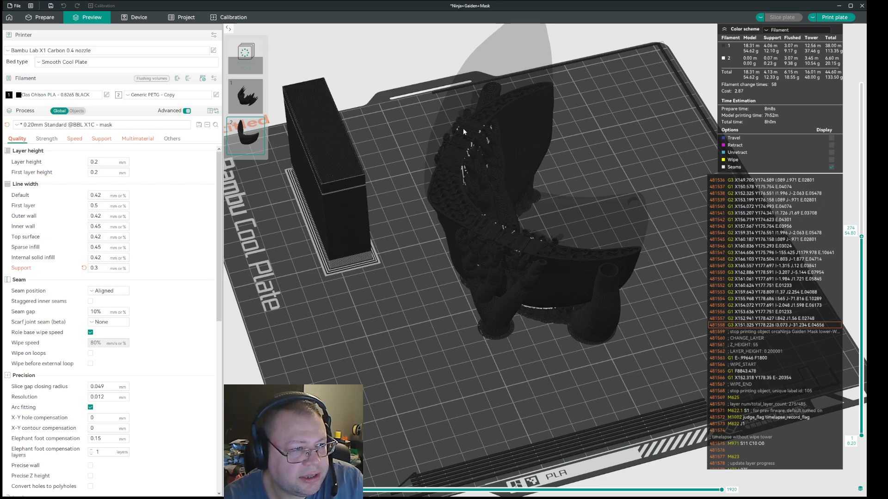
scroll(861, 237, "up", 1)
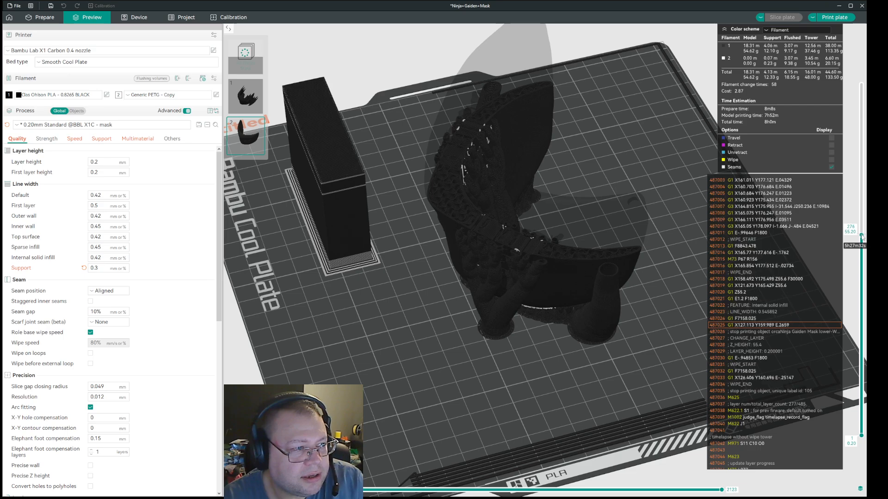
scroll(861, 237, "up", 1)
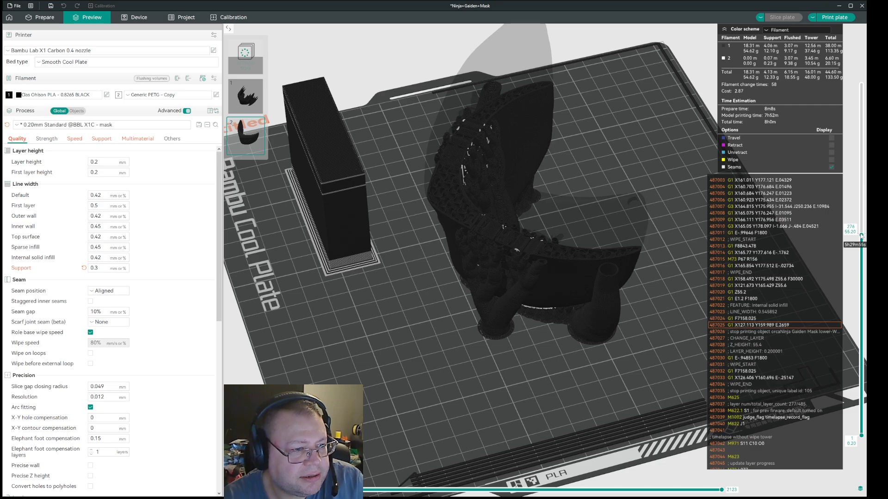
Advance the preview through layers 281 and 293 to the final layer 485 and inspect the complete mask, supports and prime tower
scroll(862, 236, "up", 2)
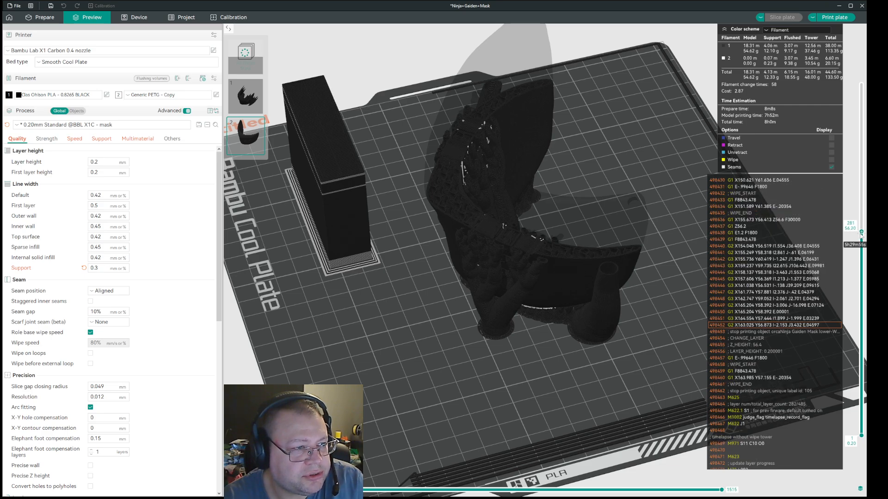
scroll(861, 236, "up", 5)
scroll(860, 236, "up", 5)
scroll(860, 236, "up", 9)
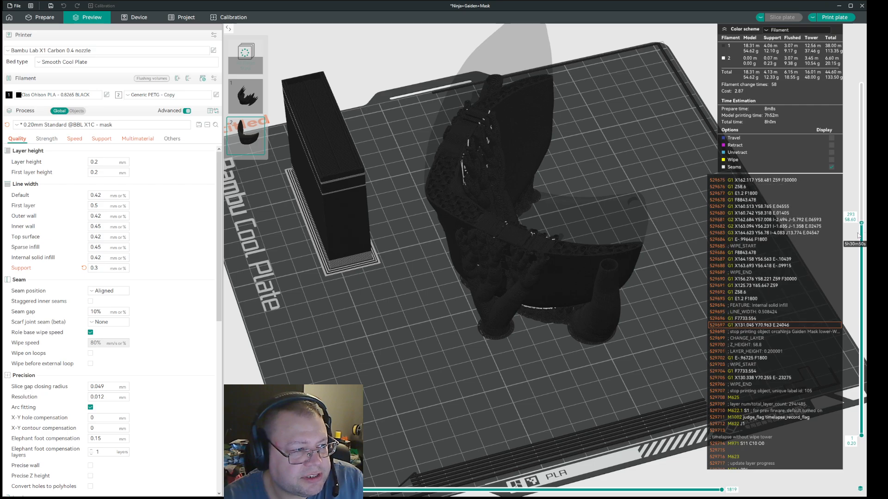
left_click_drag(861, 220, 862, 48)
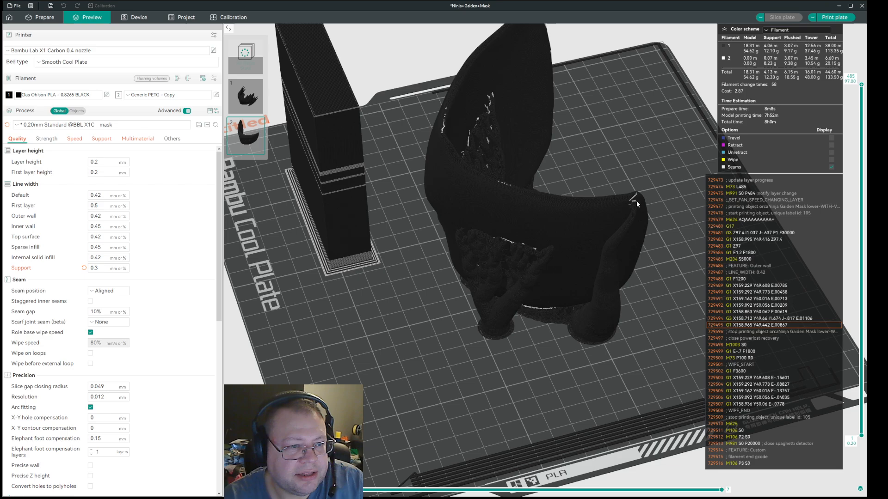
scroll(642, 254, "up", 3)
scroll(642, 254, "down", 5)
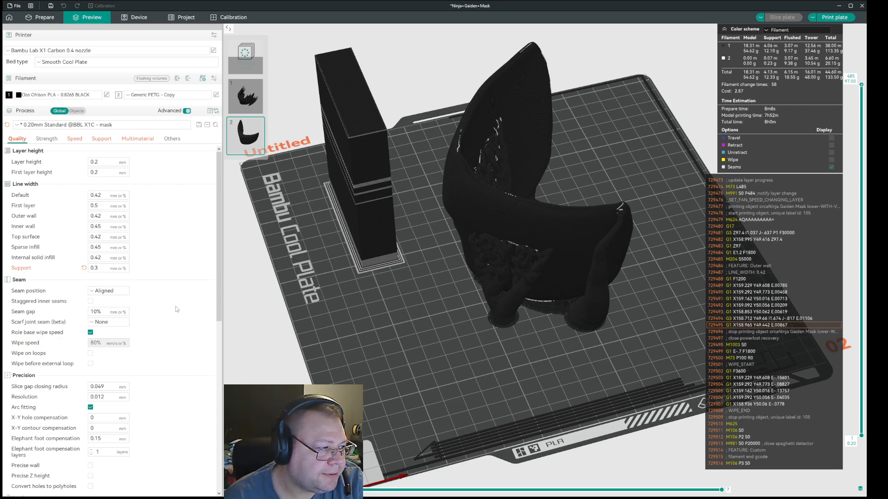
Set the support line width to 0.4 mm
left_click(101, 270)
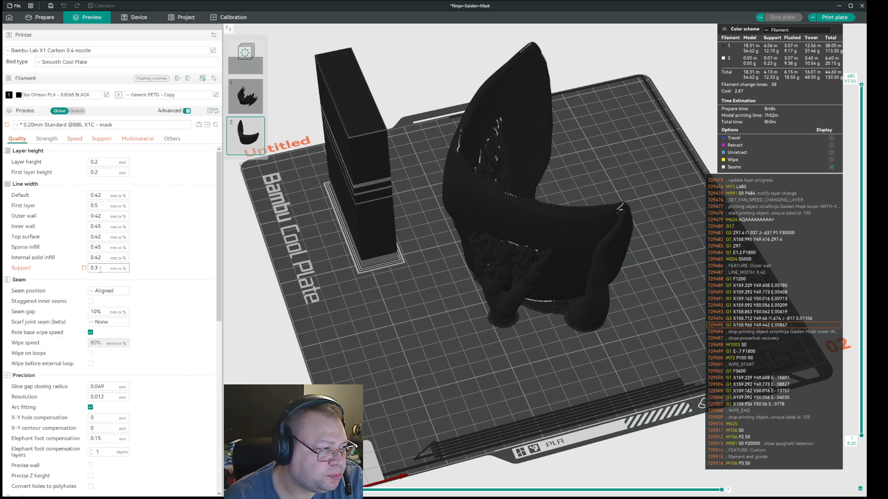
left_click_drag(101, 270, 95, 269)
type("4")
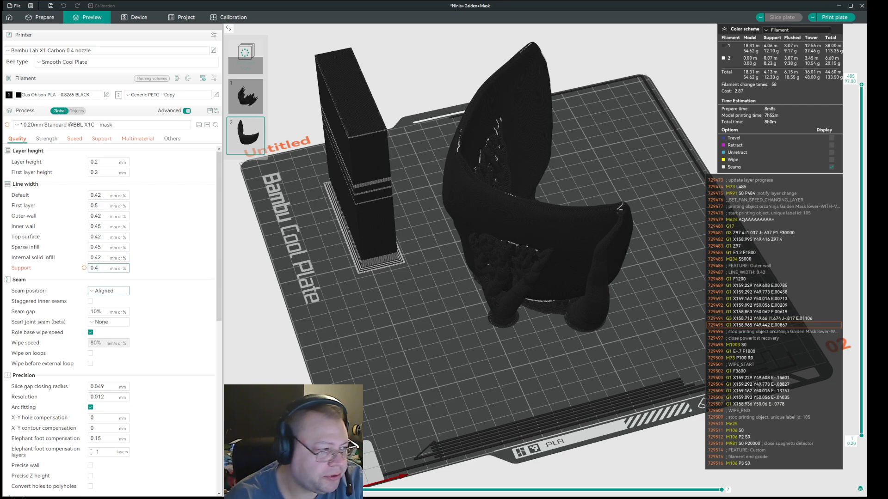
left_click(161, 268)
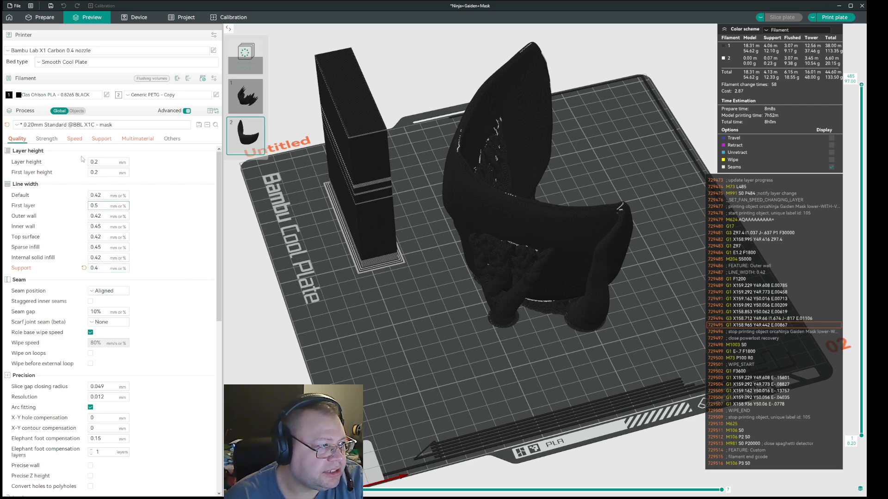
Set the tree support tip diameter to 0.4 mm to match the support line width
left_click(126, 140)
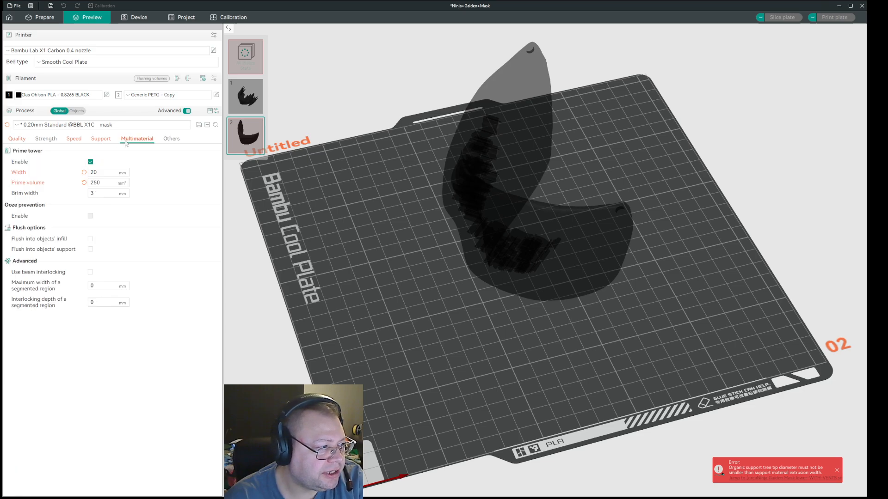
left_click(100, 139)
scroll(174, 400, "down", 1)
scroll(173, 401, "down", 4)
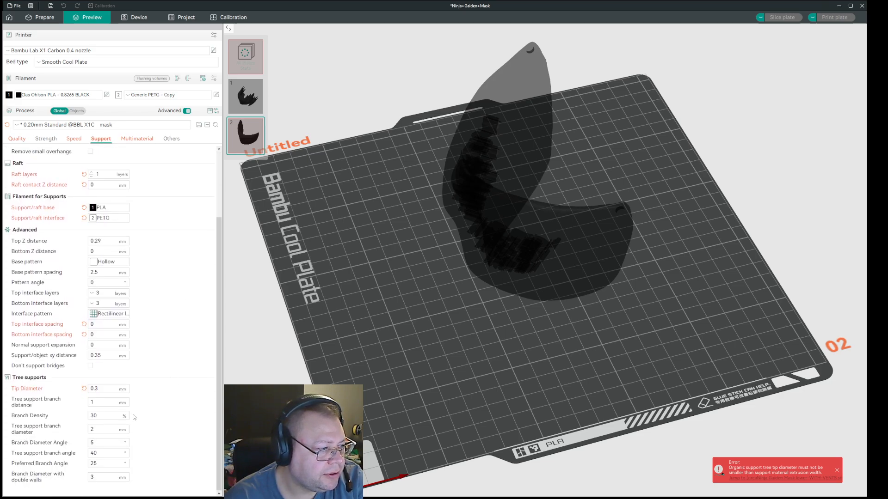
left_click_drag(100, 389, 95, 390)
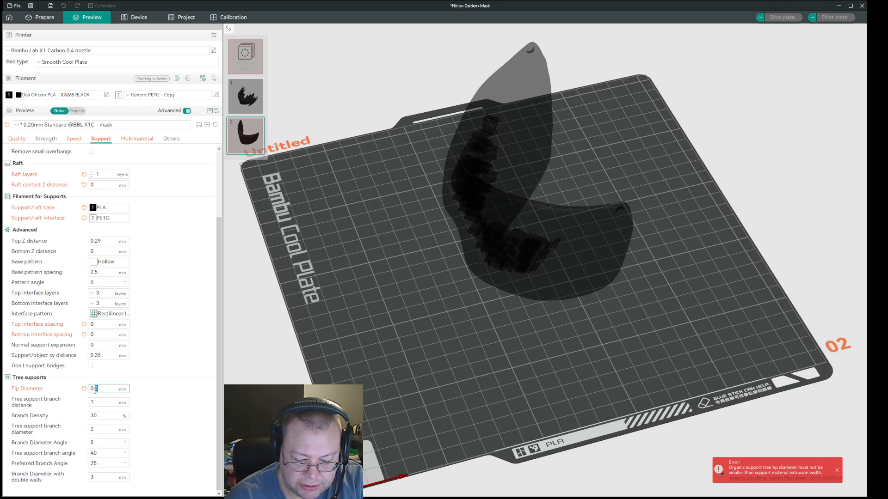
type("4")
left_click(171, 383)
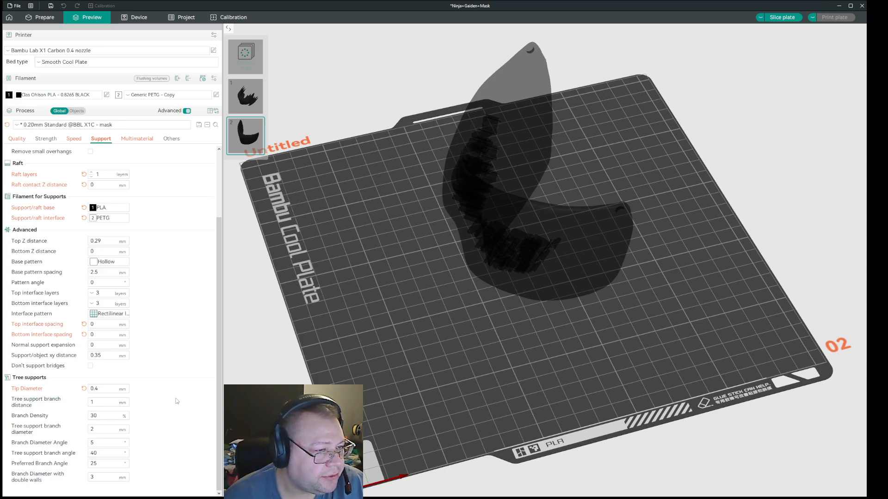
Reset the tree support tip diameter to its default of 0.8 mm
left_click(83, 389)
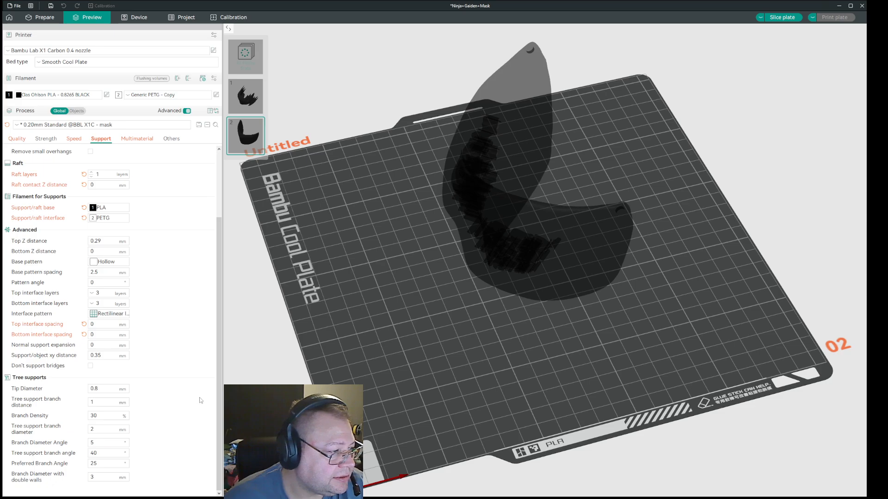
Reset the support line width to 0.42 mm and slice the lower mask plate again
scroll(165, 404, "up", 3)
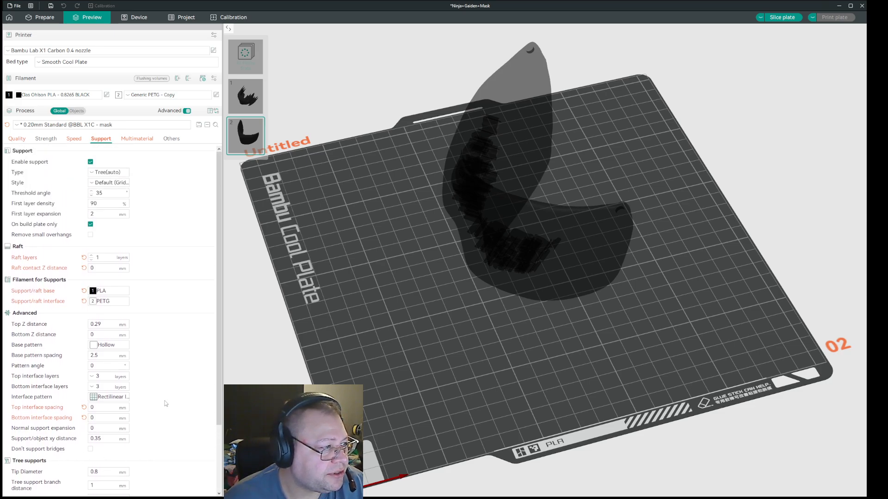
left_click(17, 139)
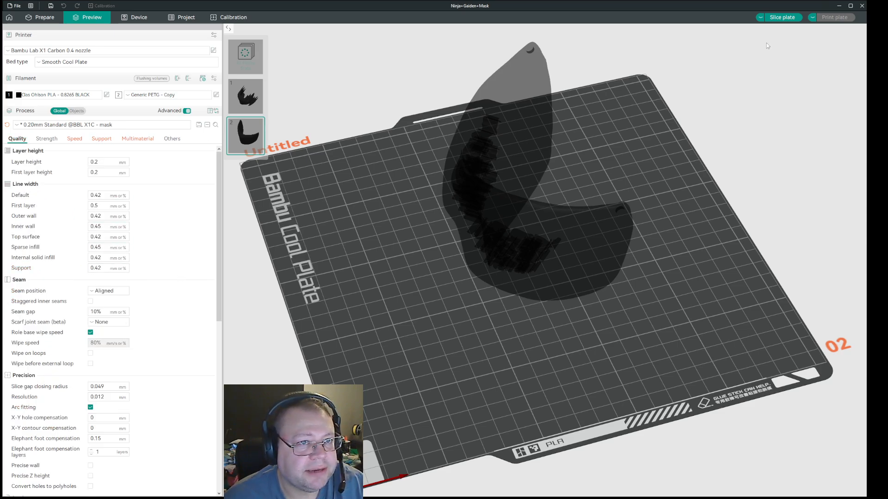
left_click(781, 17)
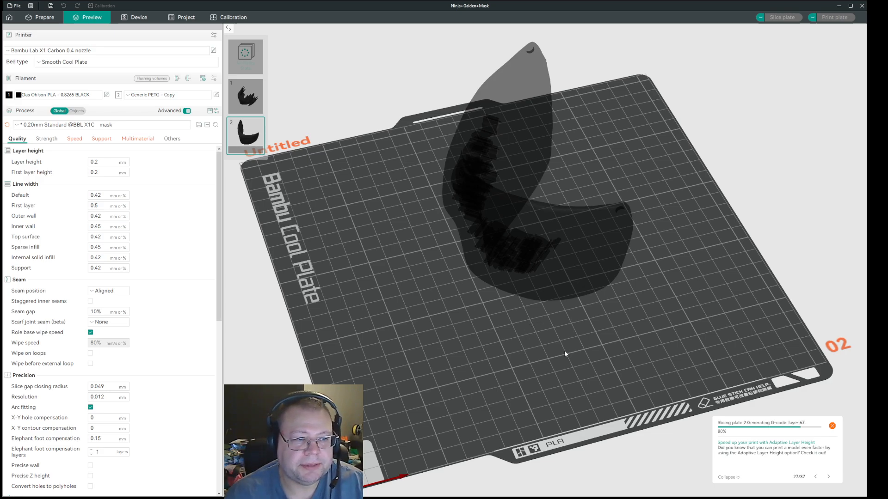
Inspect the sliced lower mask from several angles, including its tree supports, raised tips and prime tower
right_click_drag(573, 352, 559, 392)
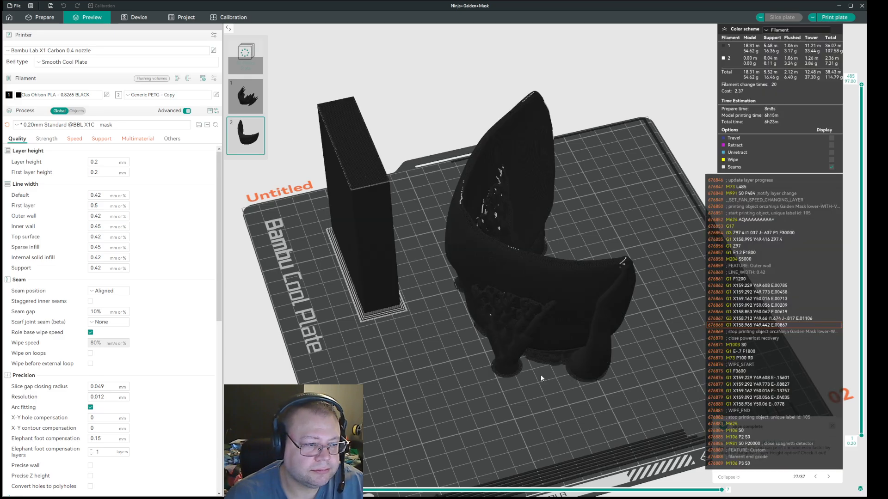
left_click_drag(586, 429, 441, 271)
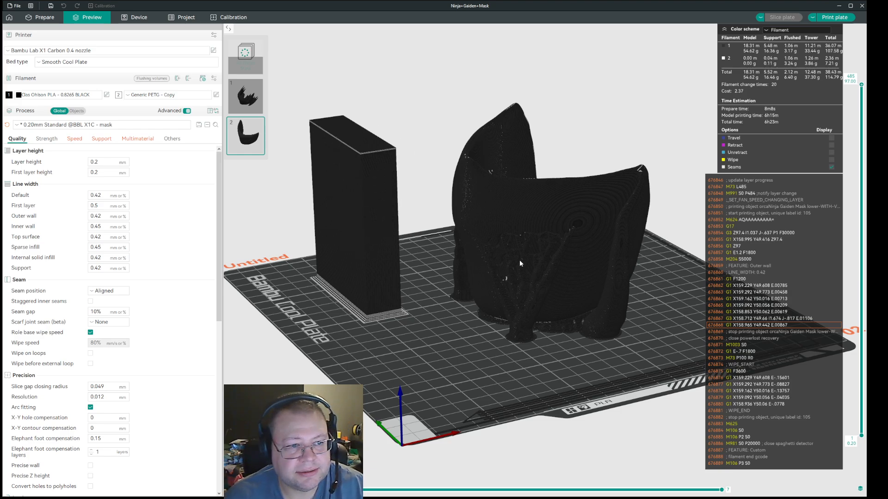
scroll(664, 183, "up", 10)
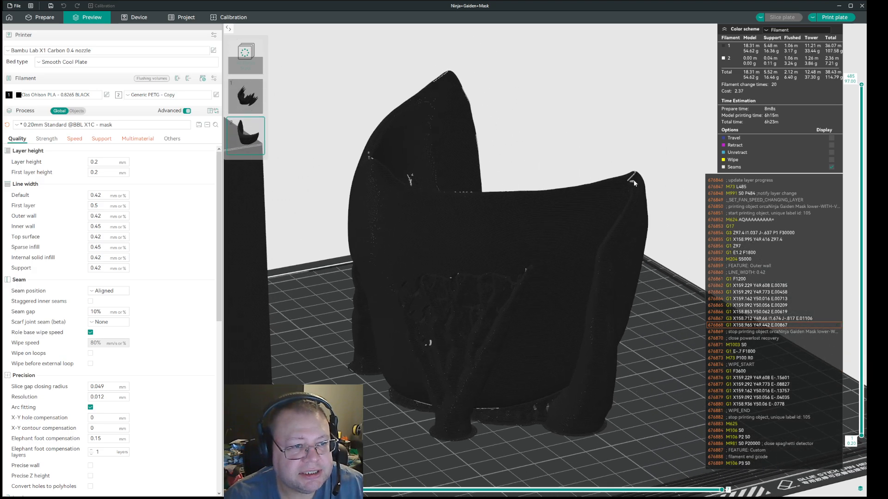
scroll(479, 261, "down", 5)
scroll(608, 156, "up", 6)
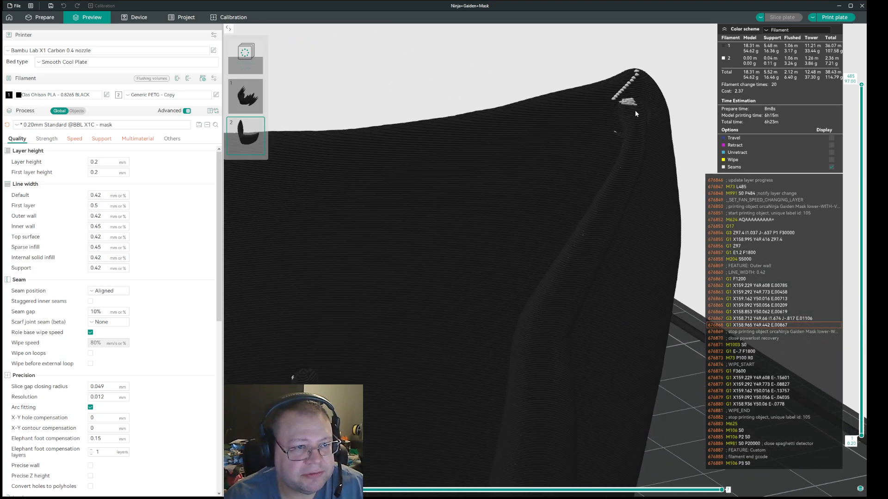
left_click_drag(615, 216, 606, 187)
scroll(597, 194, "down", 3)
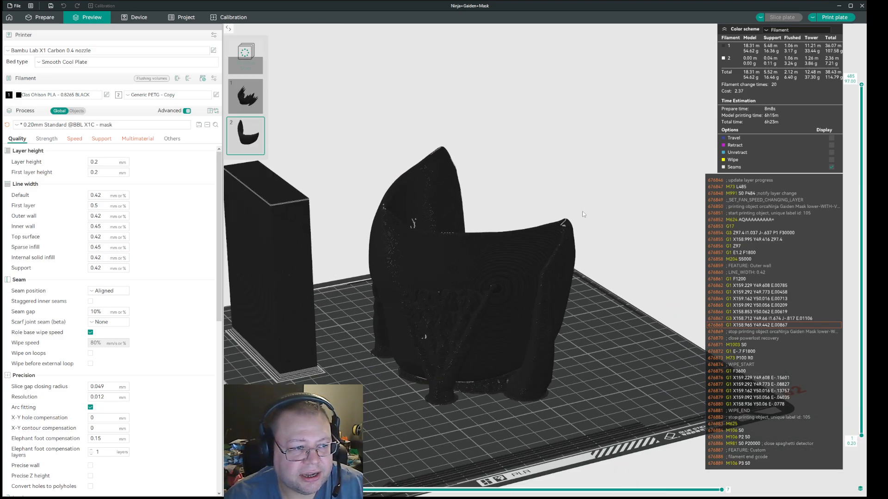
left_click_drag(621, 252, 635, 246)
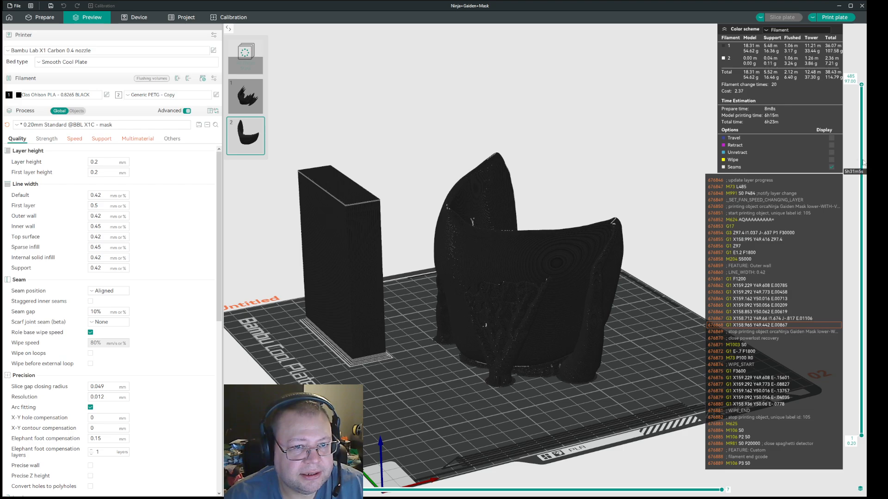
scroll(864, 134, "down", 1)
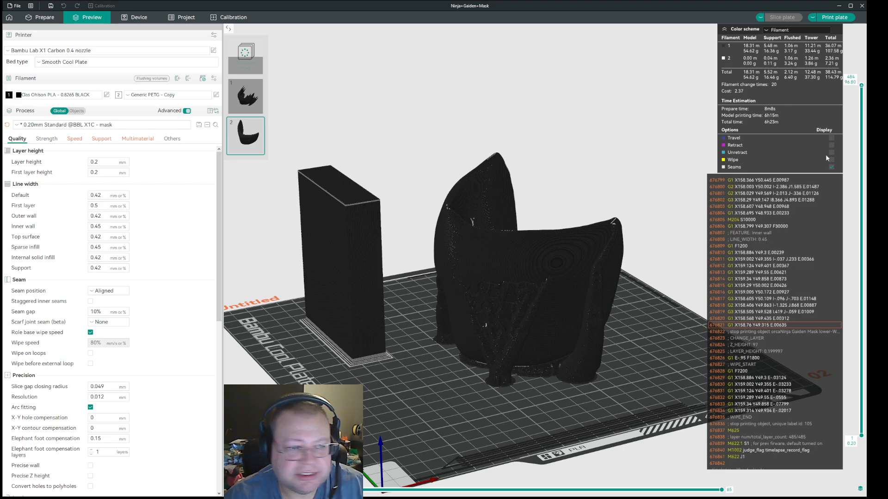
Review the precision and wall settings, and check the tree support tip diameter
scroll(138, 393, "down", 5)
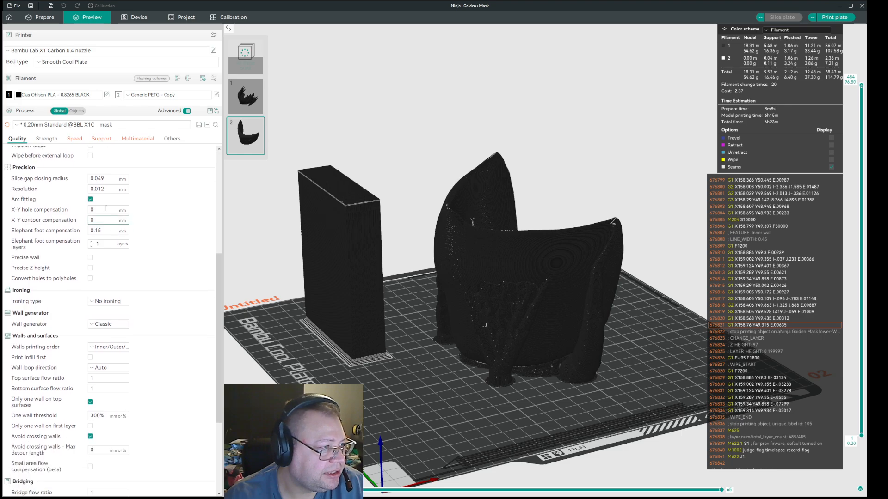
left_click(102, 138)
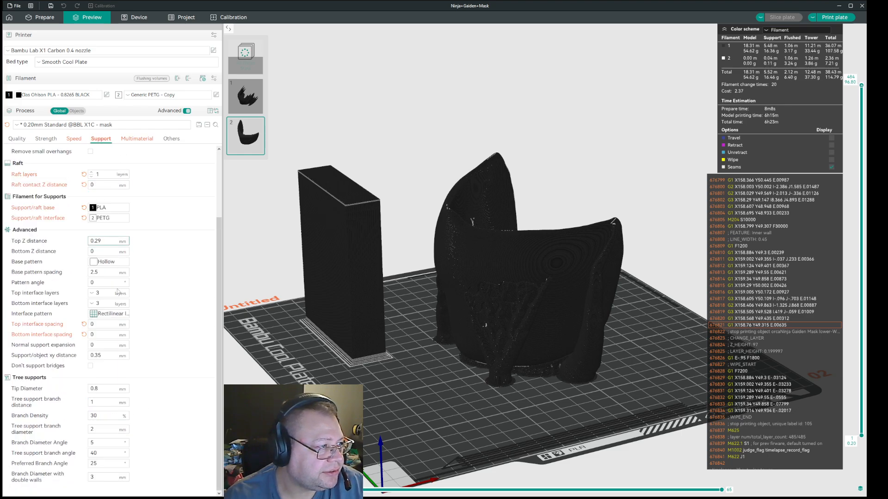
double_click(95, 389)
left_click(162, 424)
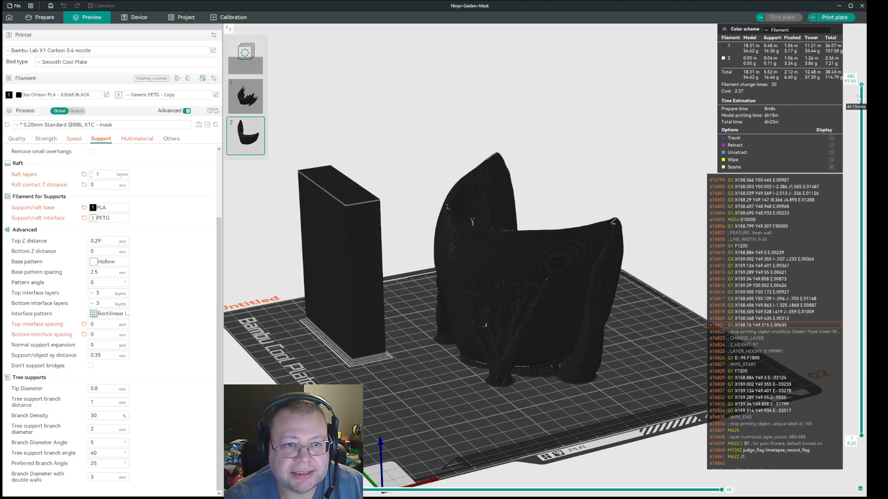
Step the preview down to layer 467 and back up to layer 479 to examine the prime tower and uppermost filament changes
scroll(860, 99, "down", 16)
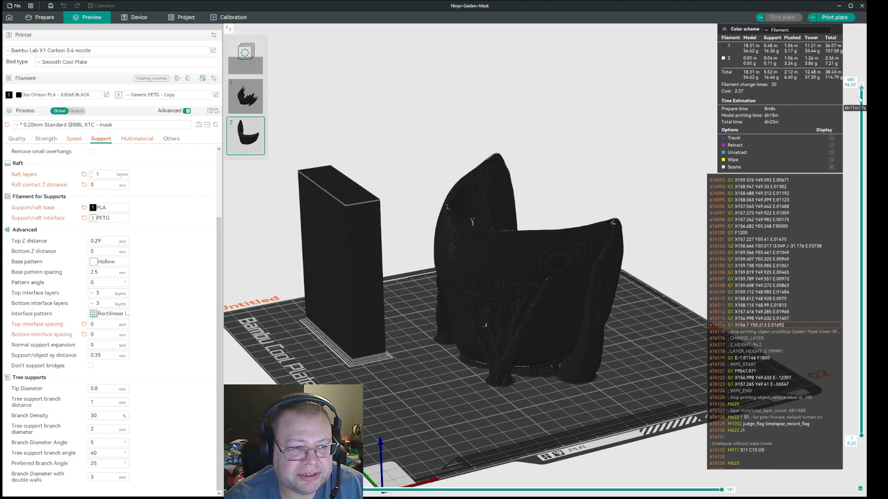
left_click_drag(628, 218, 621, 252)
scroll(860, 121, "down", 2)
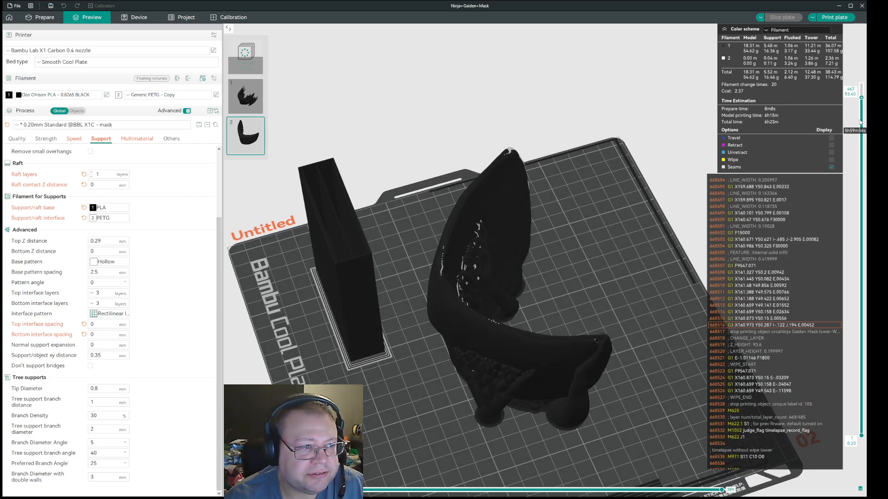
scroll(859, 122, "up", 4)
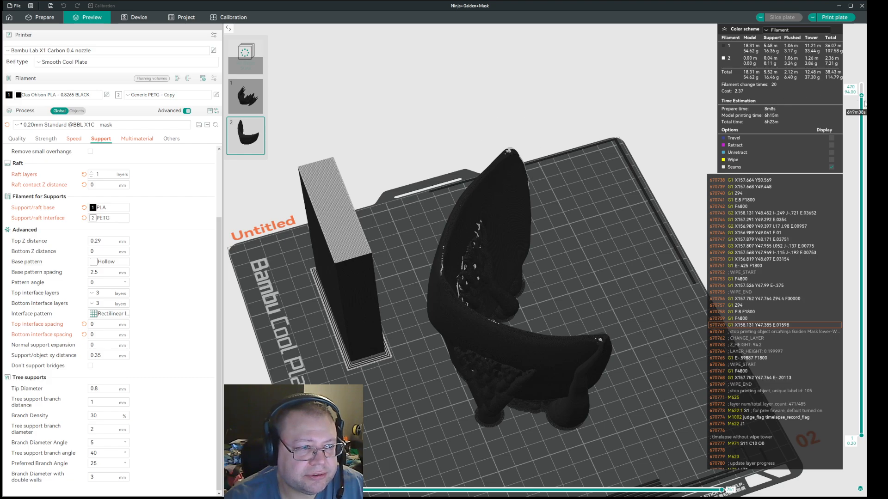
scroll(864, 102, "up", 2)
scroll(863, 102, "up", 7)
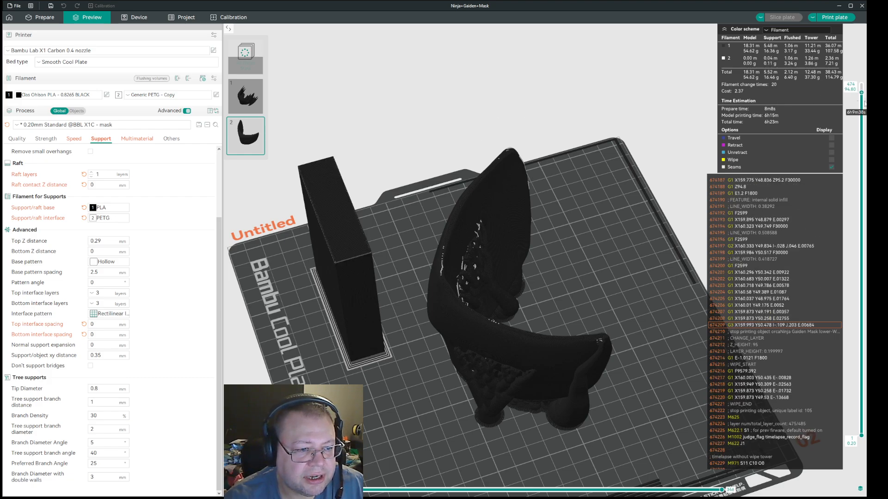
left_click(350, 293)
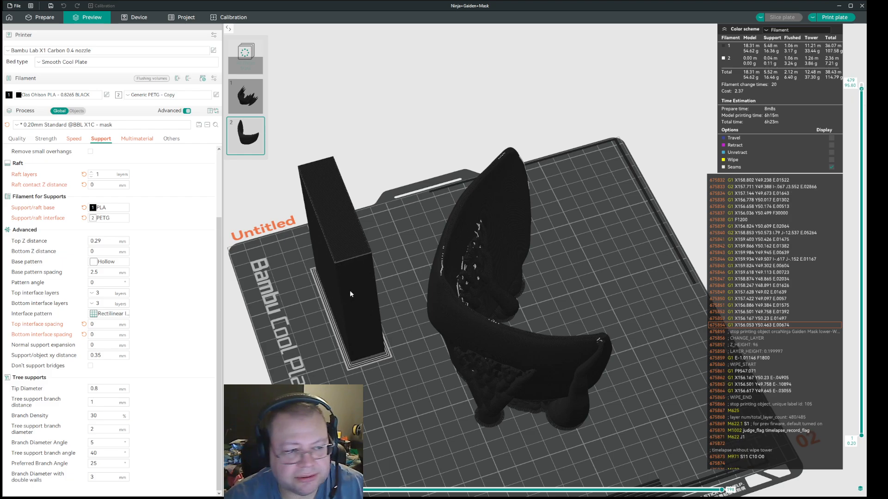
left_click_drag(589, 252, 623, 269)
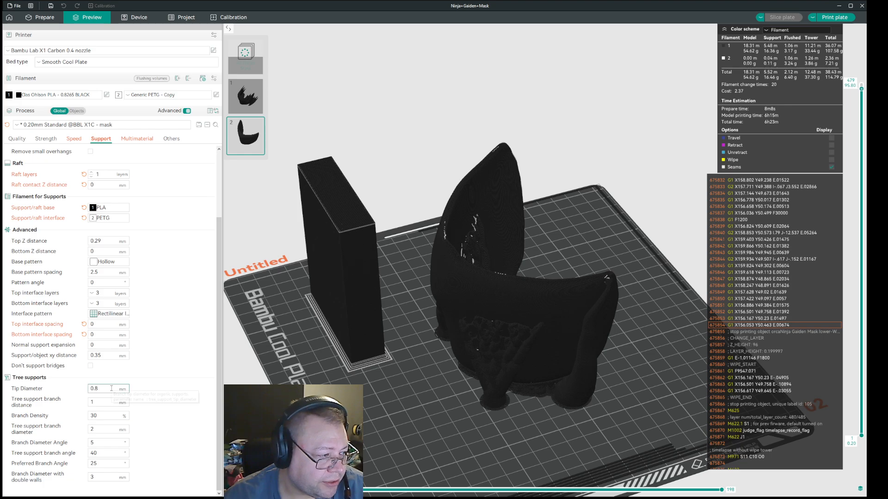
Set the tree support tip diameter to 0.90 mm and slice the plate again
left_click(98, 389)
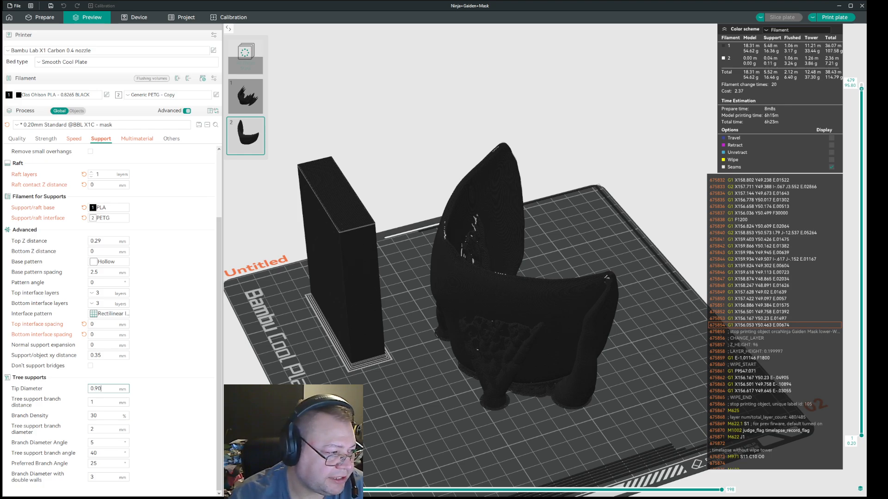
left_click(108, 403)
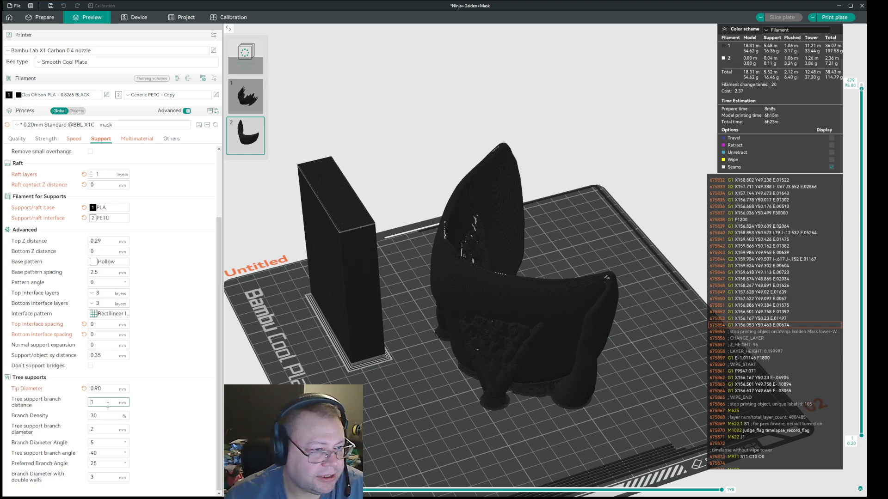
left_click(782, 19)
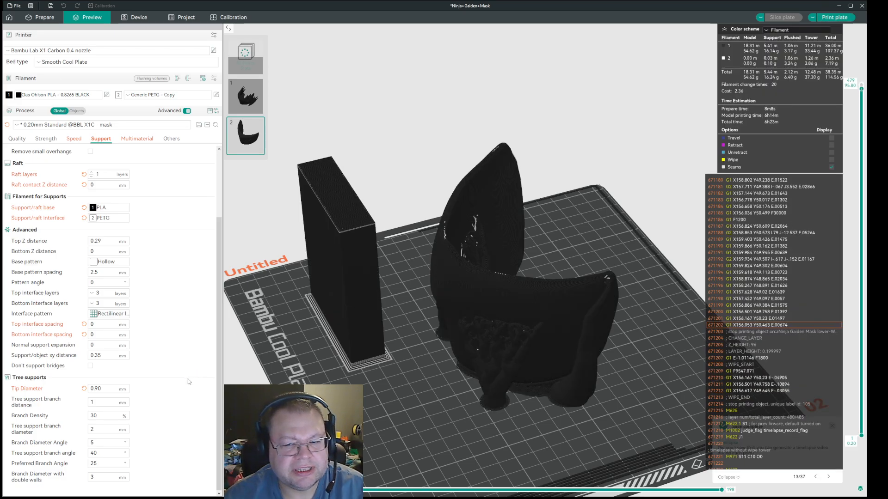
Raise the tree support tip diameter to 0.95 mm and reslice the plate
left_click_drag(97, 390, 109, 394)
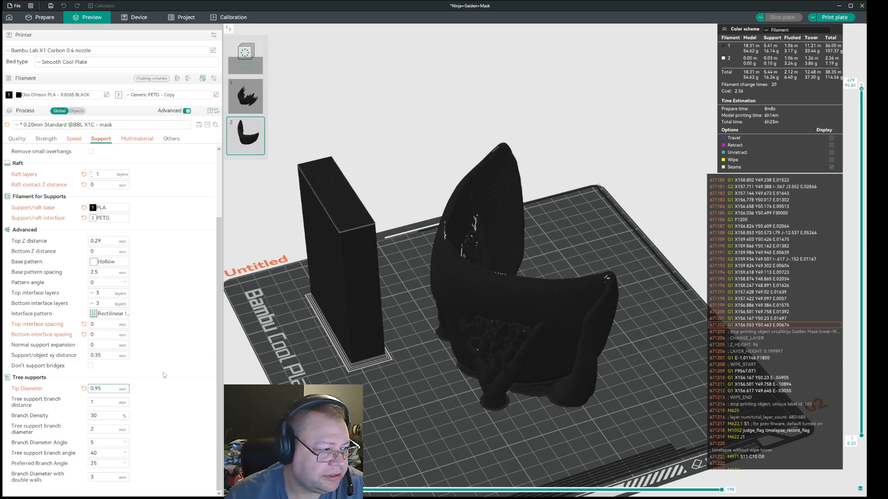
left_click(118, 402)
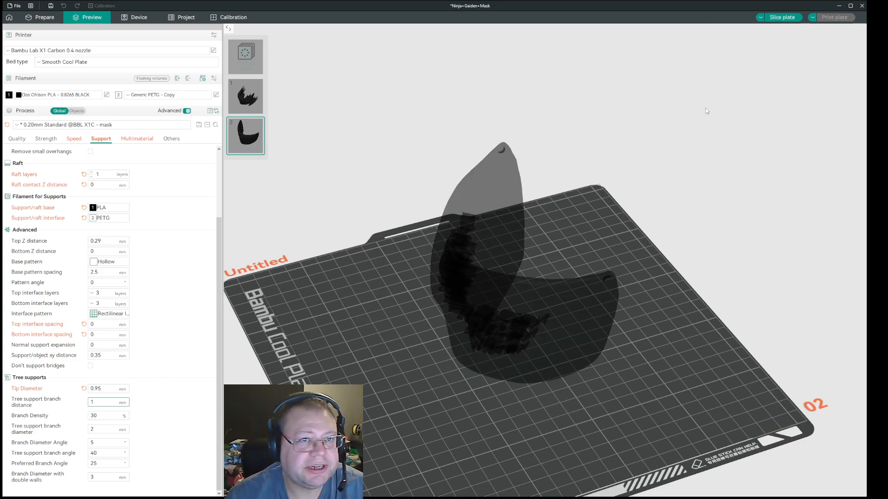
left_click(782, 17)
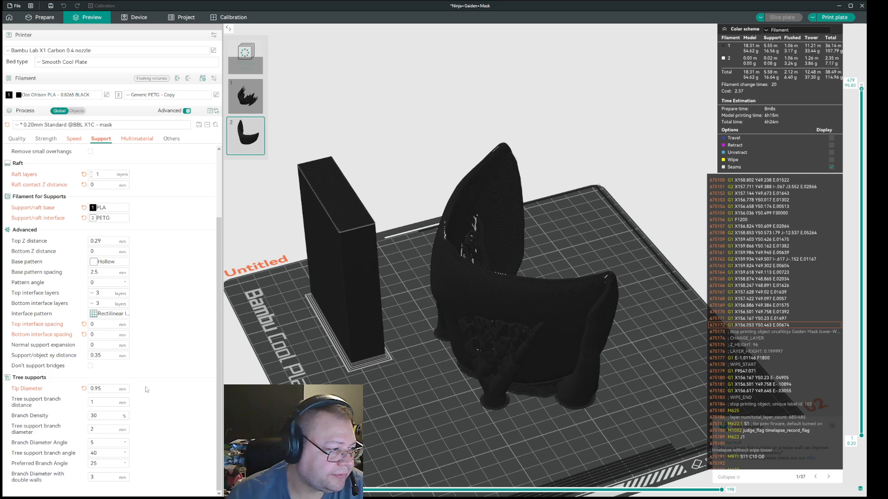
Set the tree support tip diameter to 0.955 mm, reslice the plate and inspect the prime tower
left_click(103, 392)
type("5")
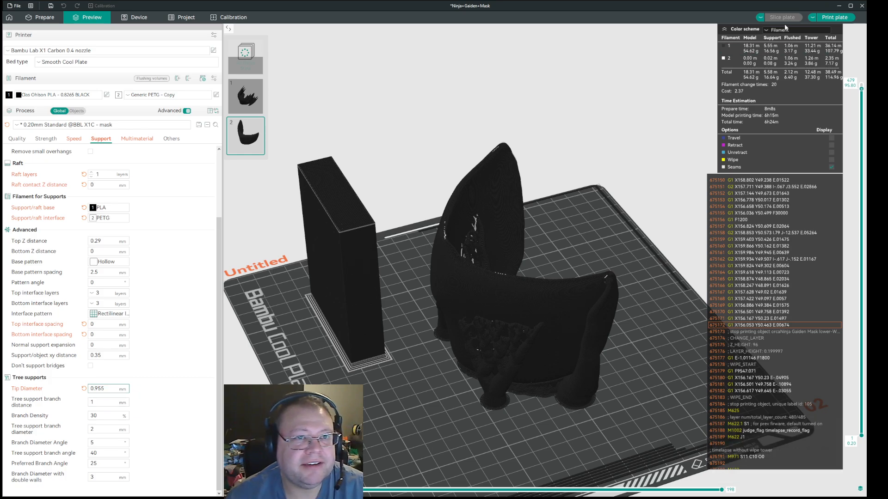
key("Tab")
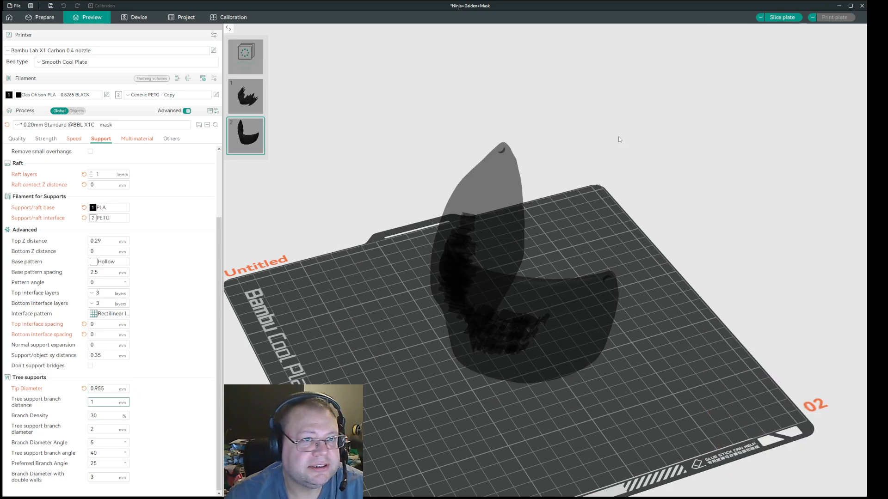
left_click(789, 18)
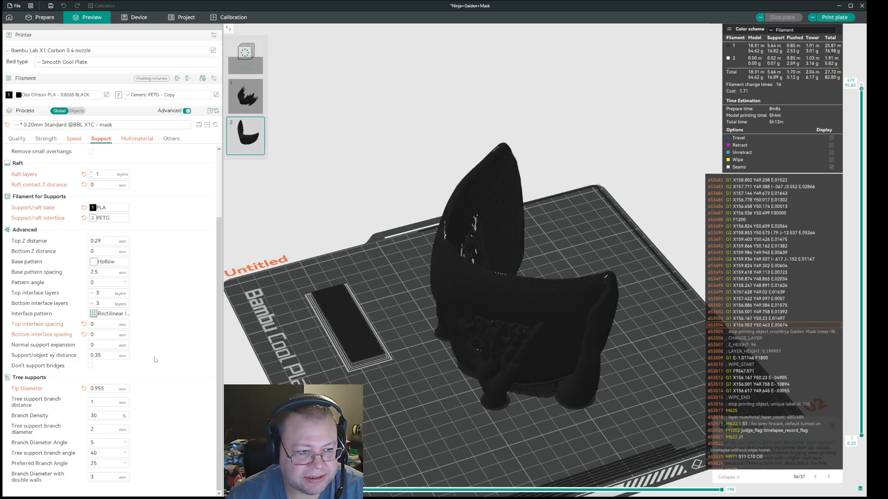
left_click(365, 358)
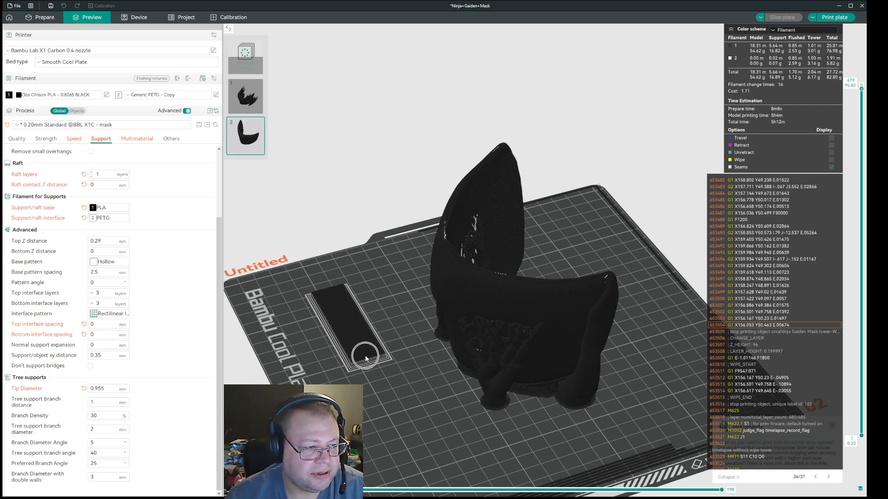
left_click_drag(353, 319, 415, 396)
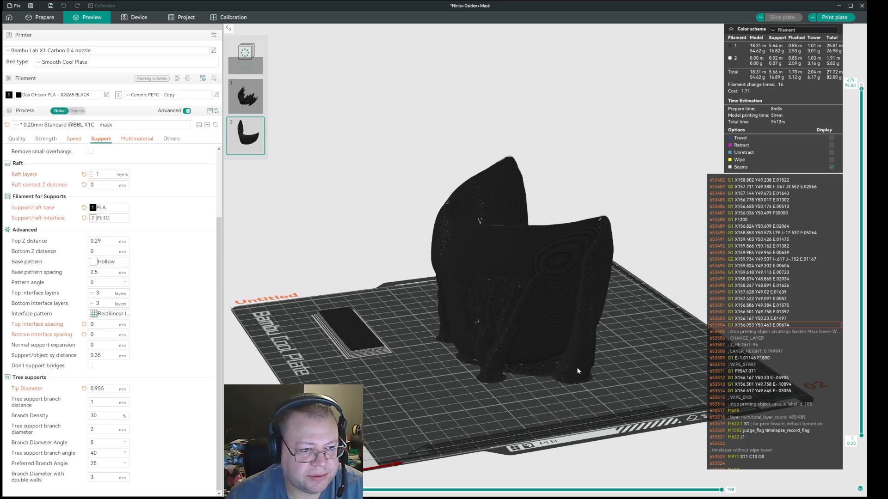
Set the tree support tip diameter to 0.96 mm, reslice the plate and check the prime tower
left_click(106, 392)
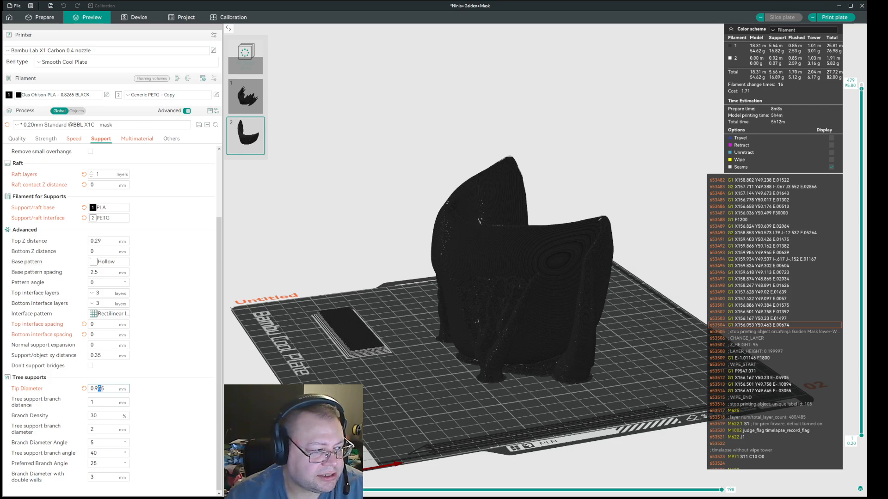
key("BackSpace")
key("BackSpace")
type("6")
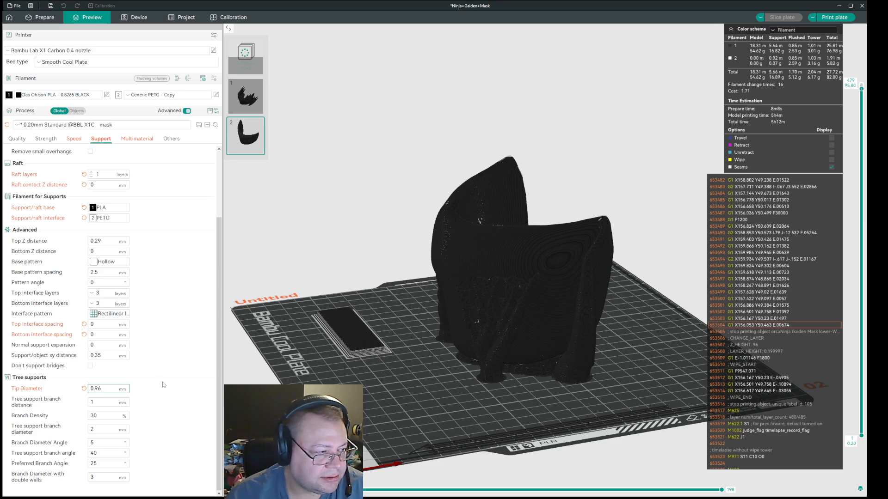
left_click(164, 404)
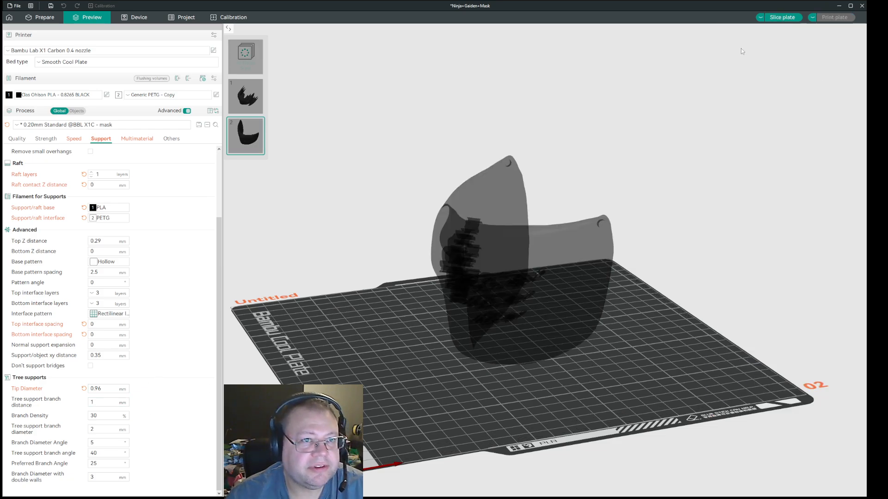
left_click(782, 17)
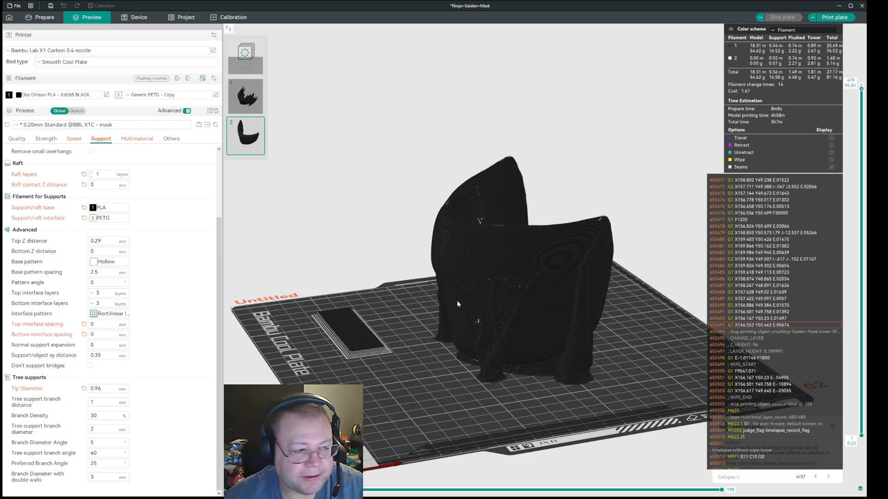
left_click(358, 335)
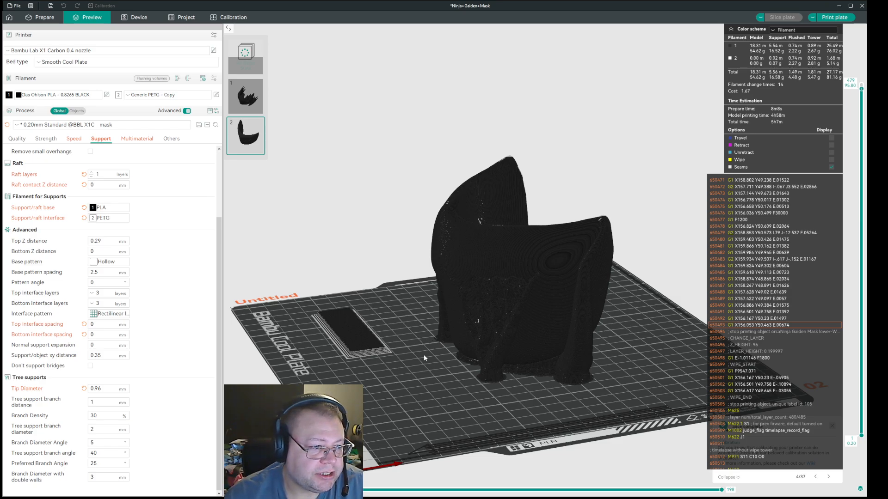
Examine the sliced lower mask, its tree supports and the prime tower from several angles
left_click_drag(423, 354, 417, 367)
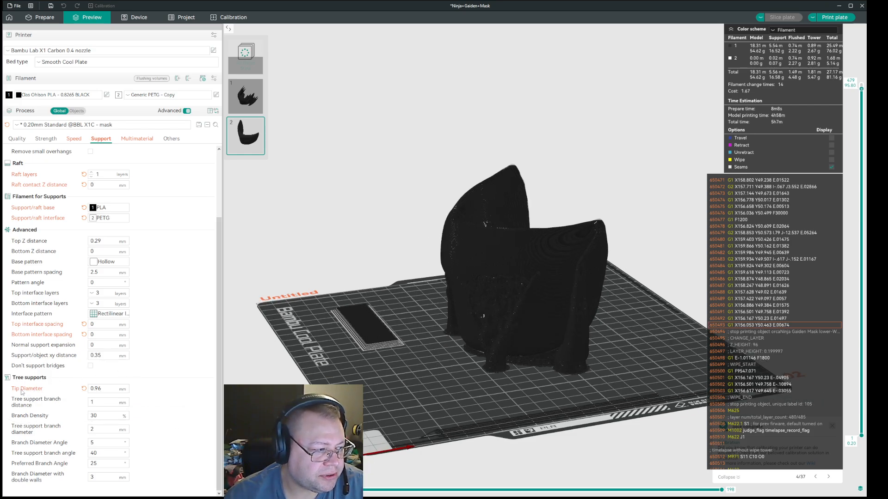
mouse_move(418, 389)
left_mouse_down()
mouse_move(432, 393)
mouse_move(392, 403)
mouse_move(384, 396)
mouse_move(431, 393)
mouse_move(428, 386)
left_mouse_up()
key("ctrl")
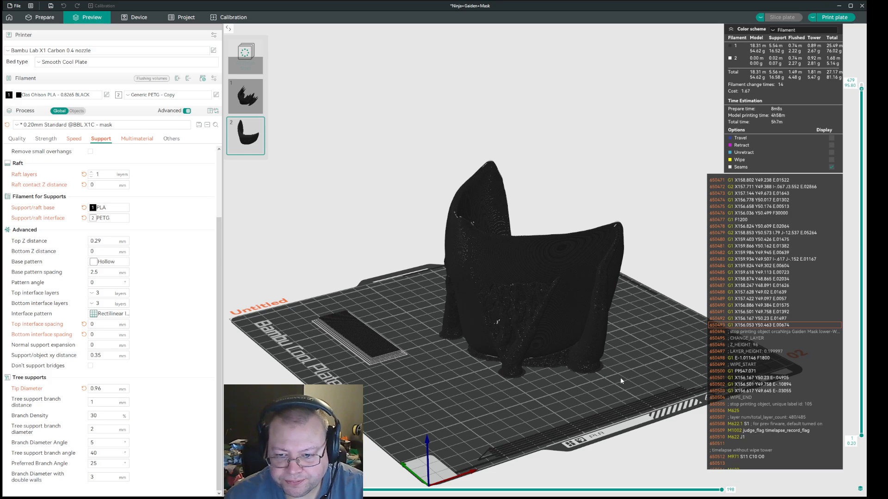
left_click(102, 390)
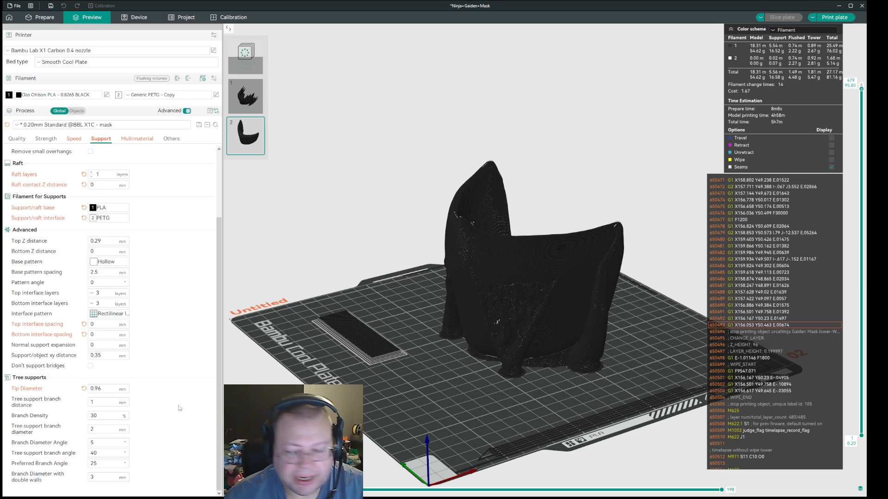
mouse_move(443, 385)
left_mouse_down()
mouse_move(390, 392)
mouse_move(445, 393)
left_mouse_up()
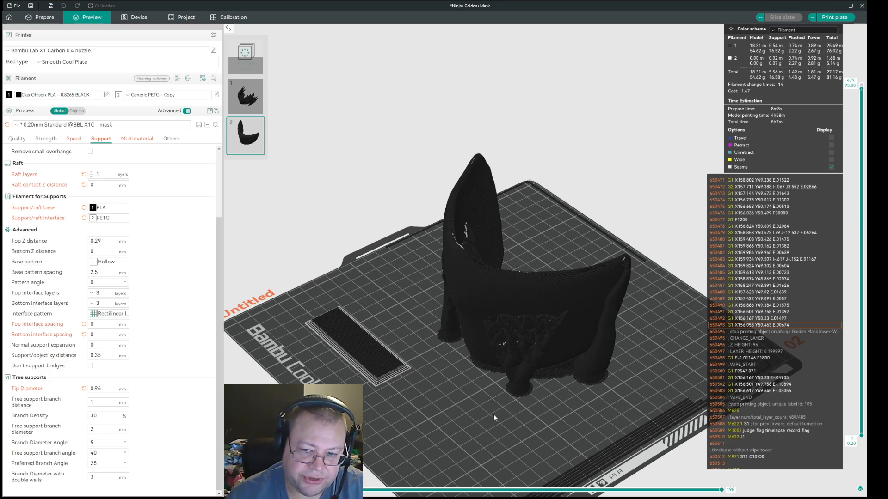
mouse_move(493, 417)
left_mouse_down()
mouse_move(433, 420)
mouse_move(516, 411)
mouse_move(500, 415)
left_mouse_up()
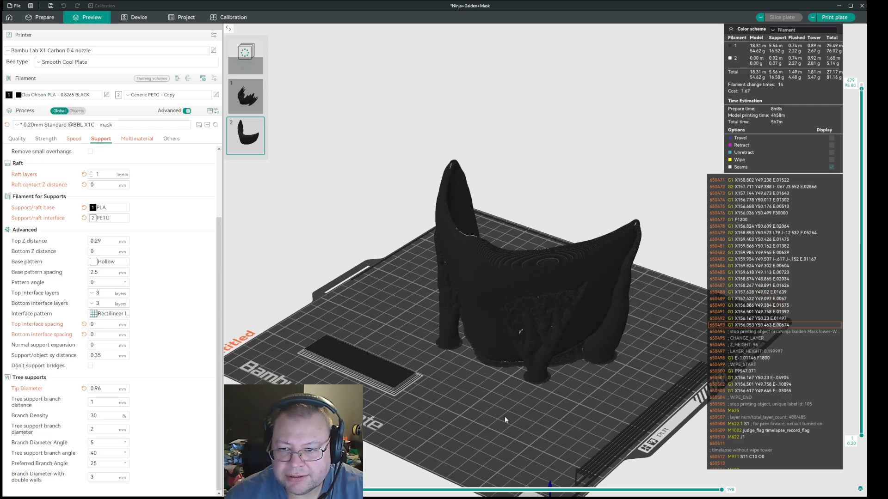
mouse_move(504, 416)
left_mouse_down()
mouse_move(488, 428)
mouse_move(469, 425)
mouse_move(505, 425)
left_mouse_up()
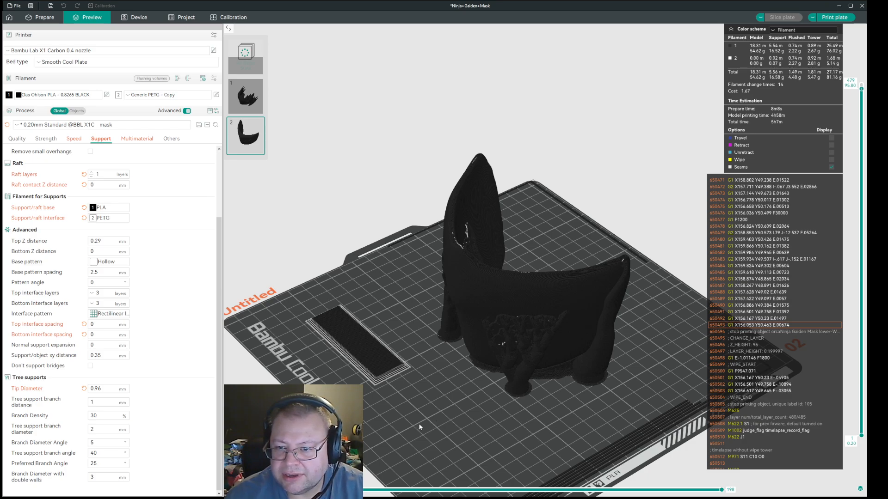
left_click_drag(428, 429, 424, 427)
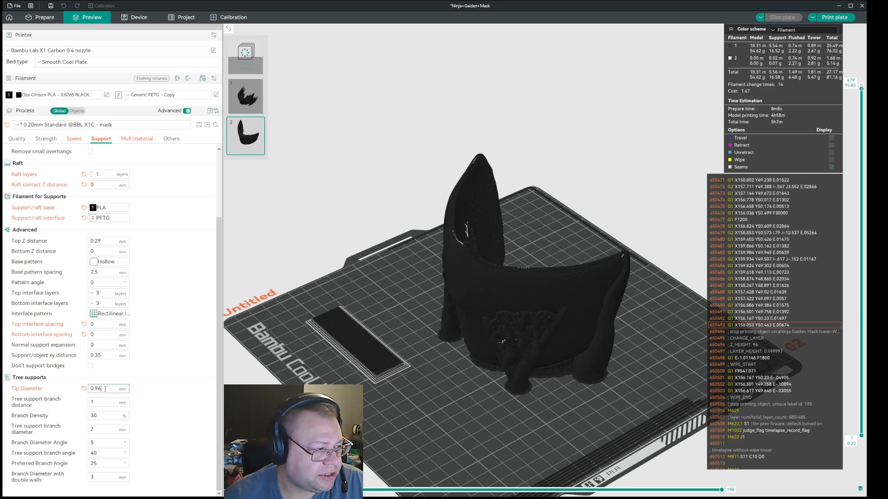
Set the tree support tip diameter back to 0.95 mm and reslice the lower mask plate
left_click_drag(118, 389, 98, 389)
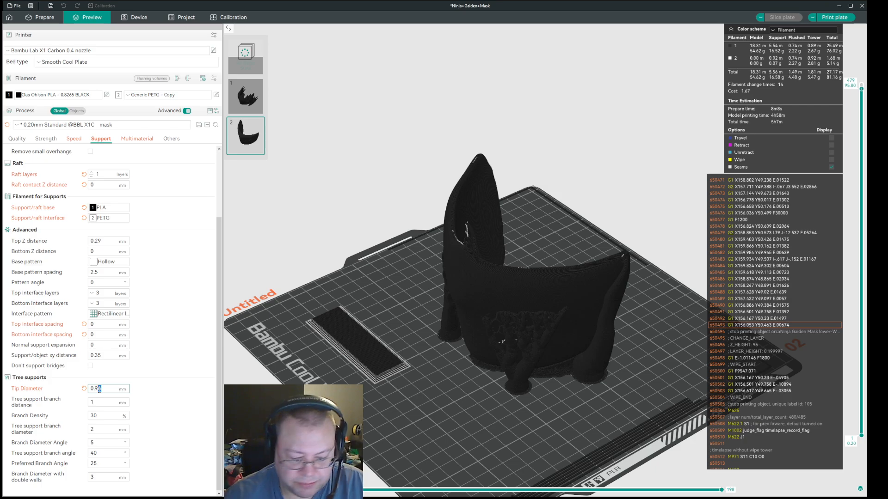
type("5")
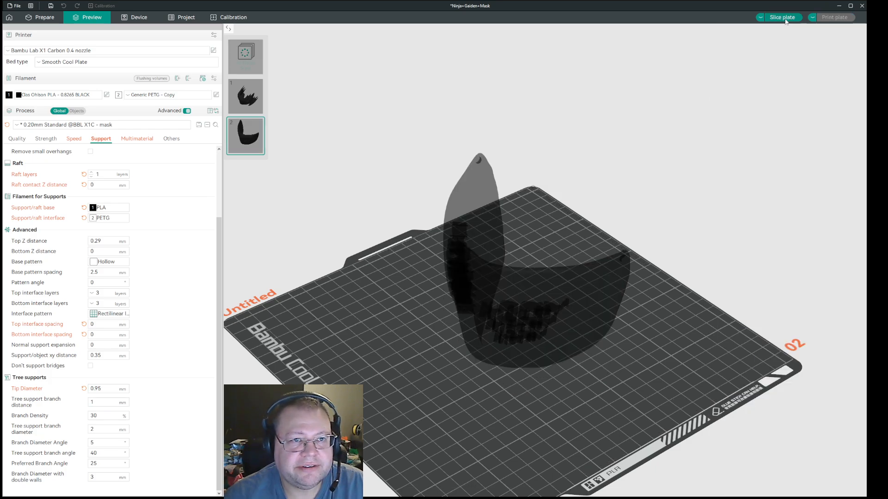
left_click(785, 19)
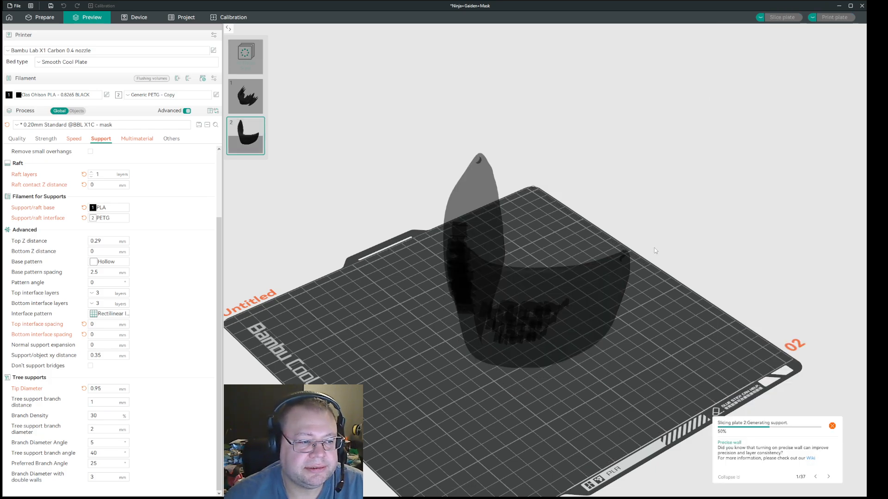